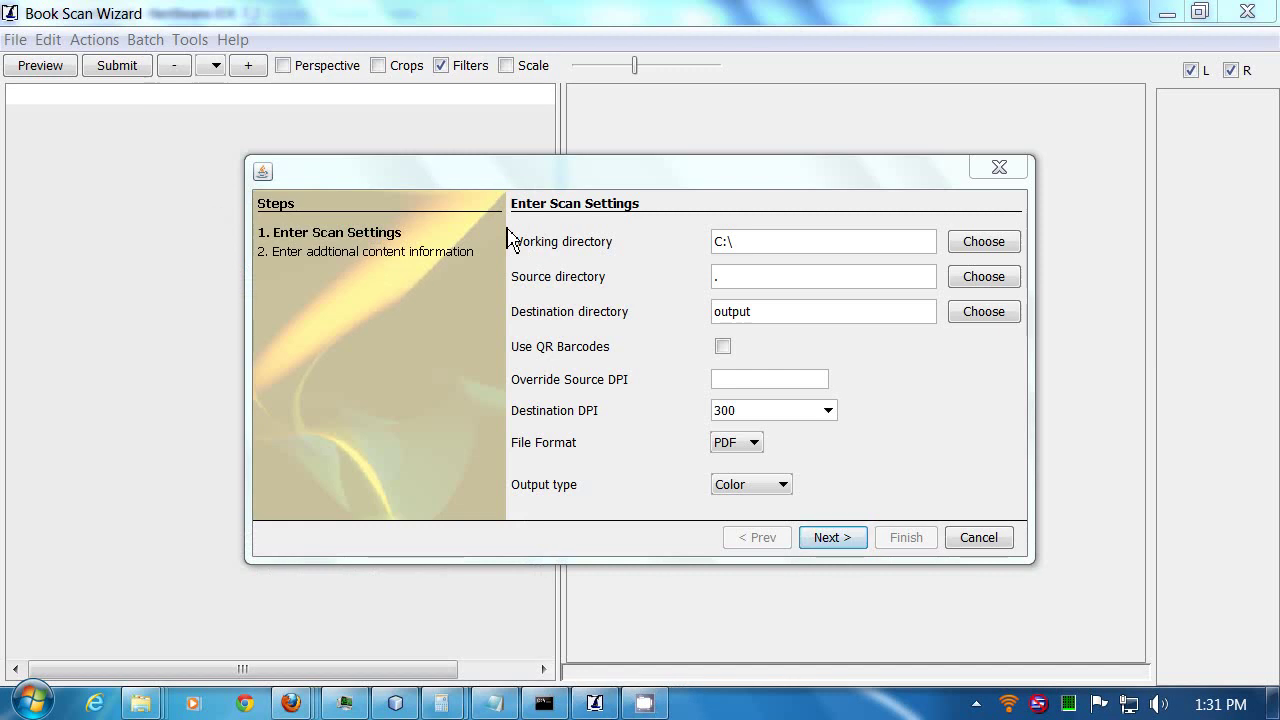
# Choose C:\fairy_tales as the scan's working directory
pyautogui.click(974, 243)
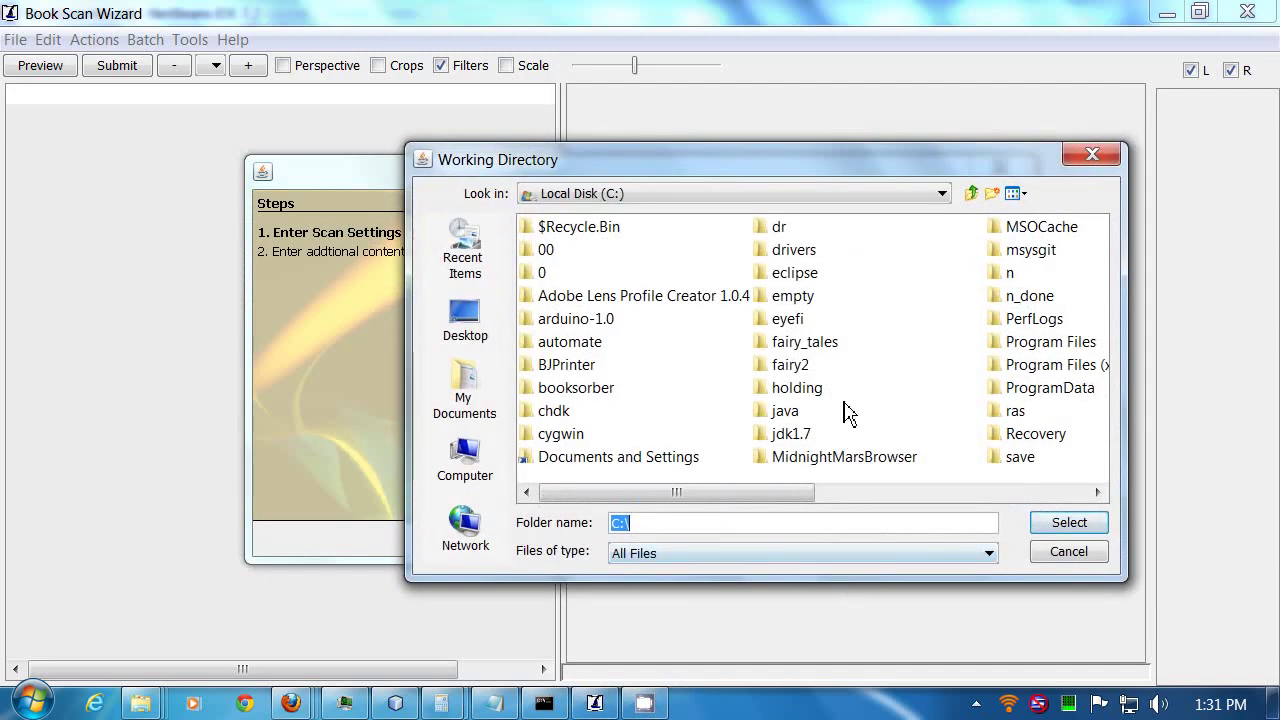
pyautogui.click(779, 350)
pyautogui.click(770, 345)
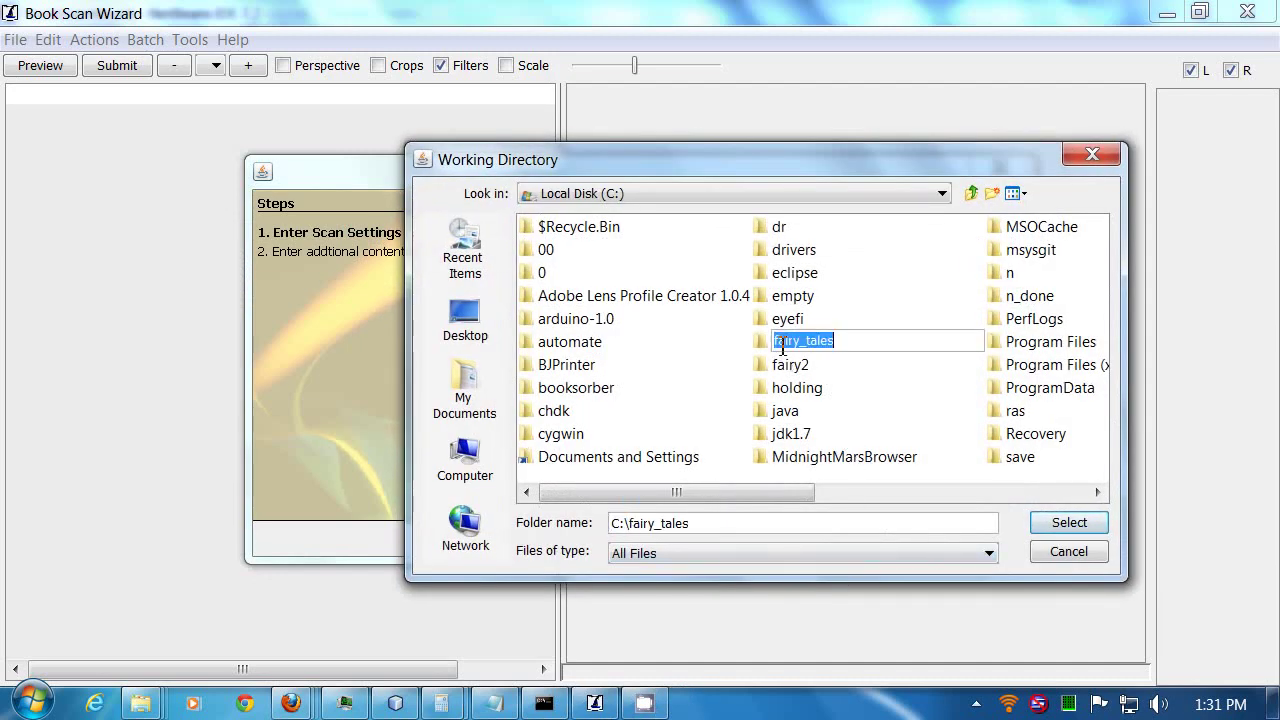
pyautogui.doubleClick(762, 348)
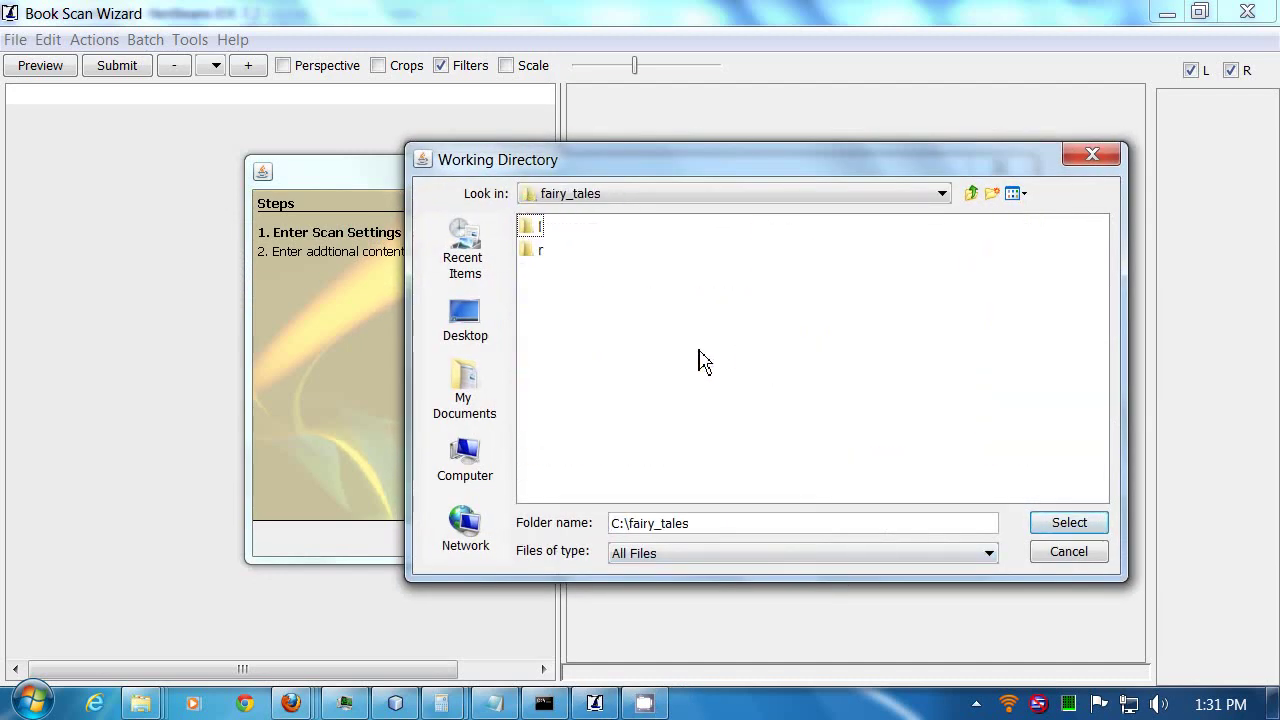
pyautogui.click(1068, 523)
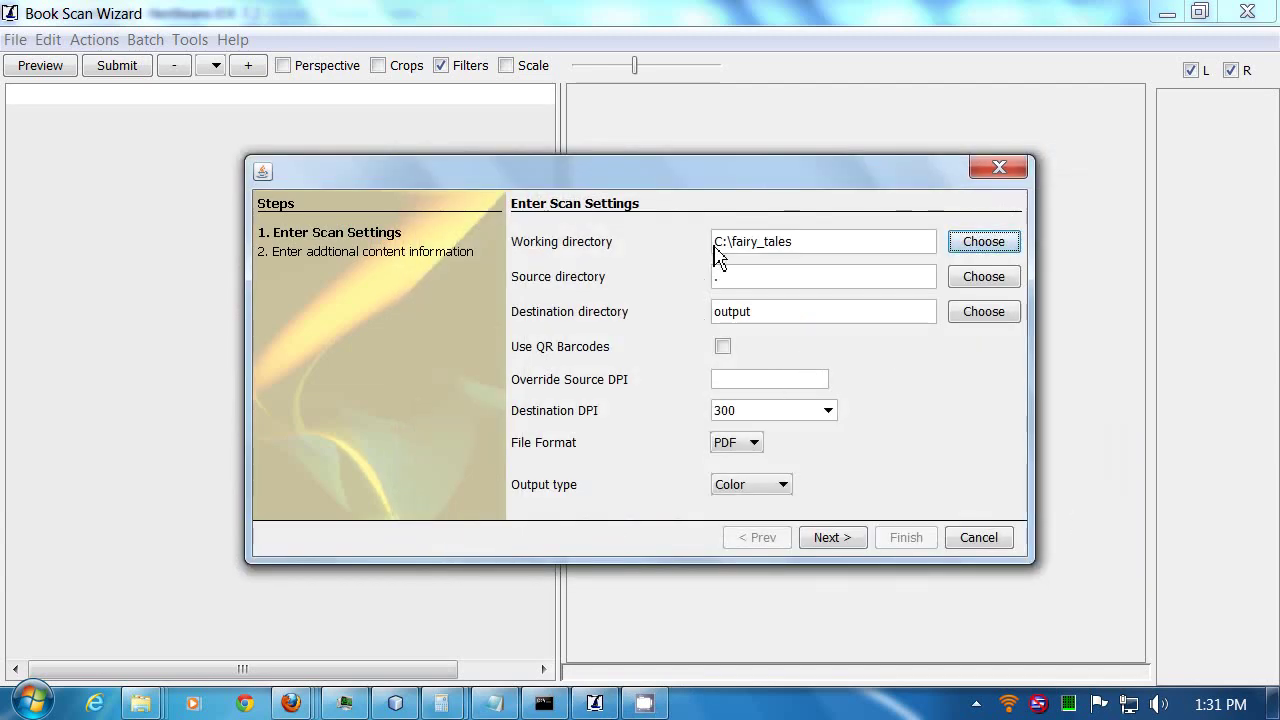
pyautogui.click(772, 282)
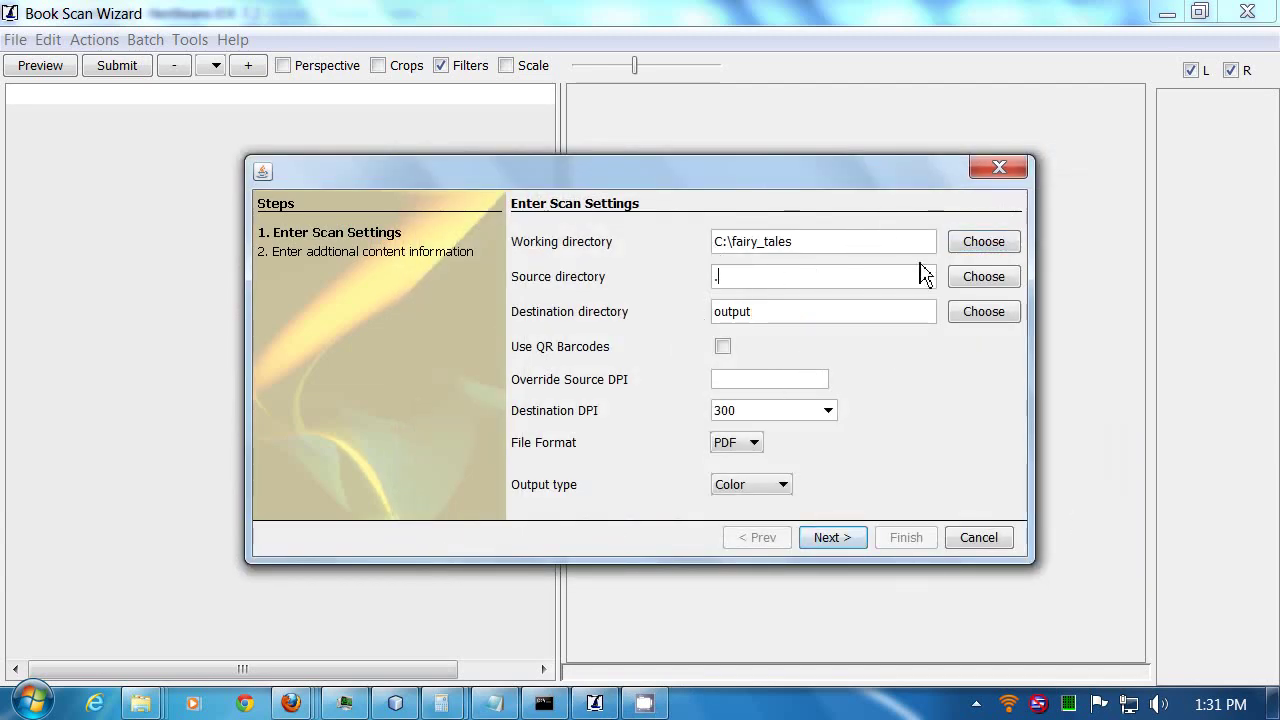
pyautogui.click(993, 250)
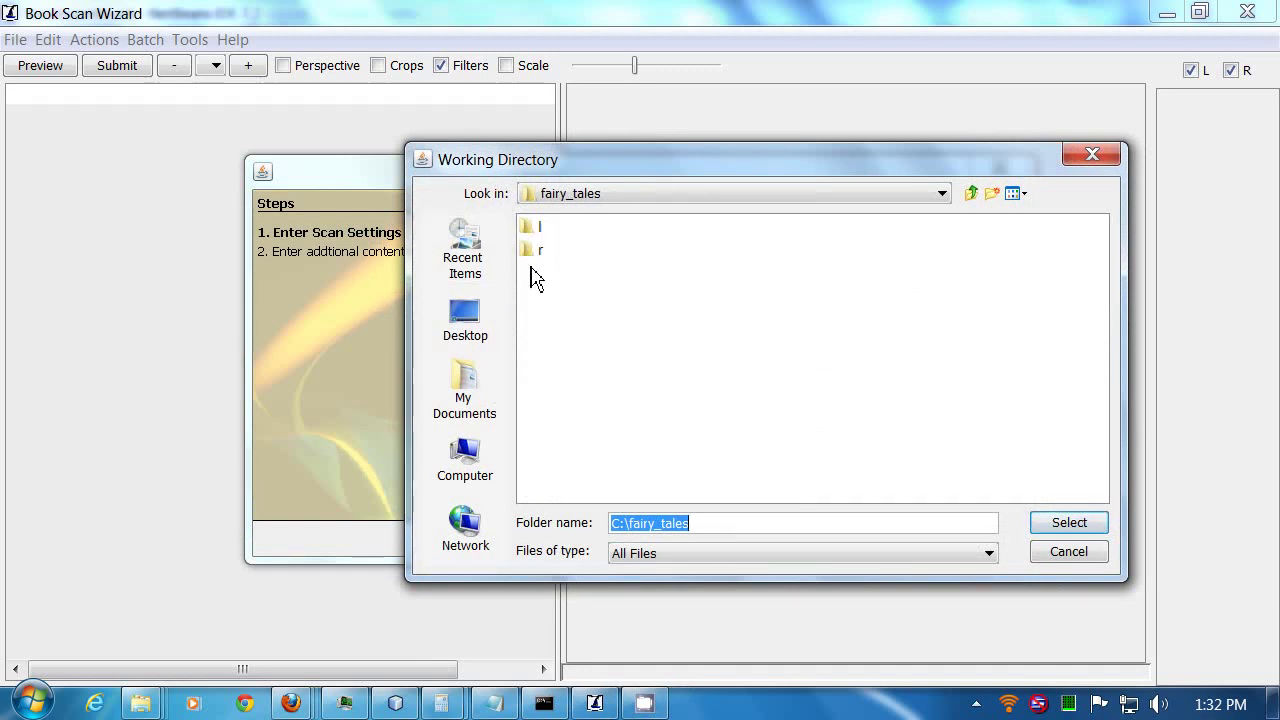
pyautogui.click(1068, 524)
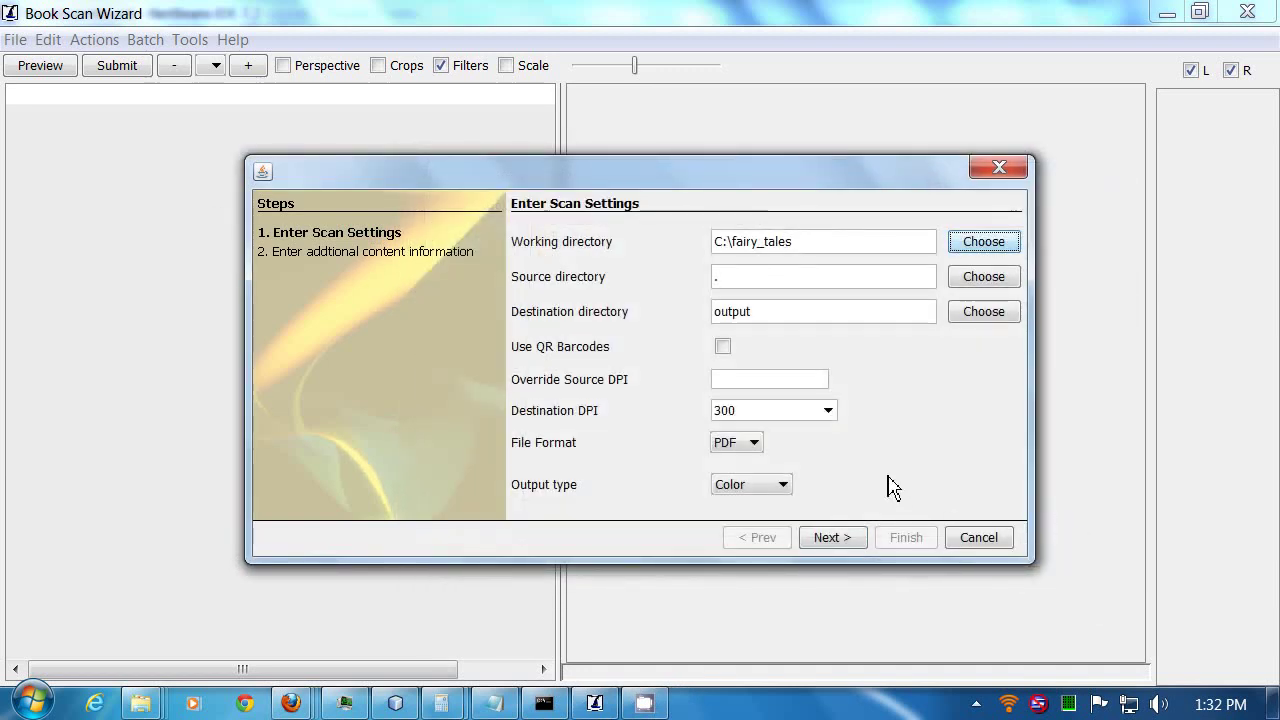
# Enter 377 as the override source DPI
pyautogui.click(736, 387)
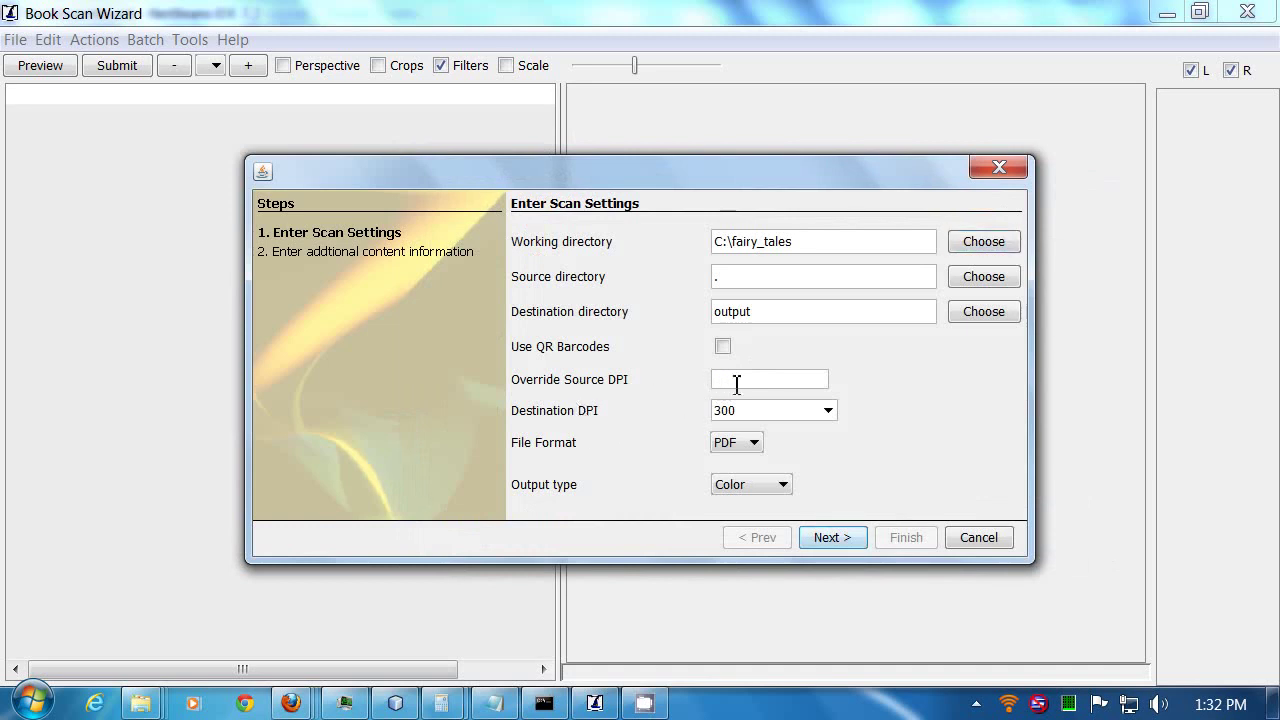
pyautogui.write('34')
pyautogui.press('BackSpace')
# Keep 300 destination DPI, PDF format and Color output, then continue to content information
pyautogui.click(828, 410)
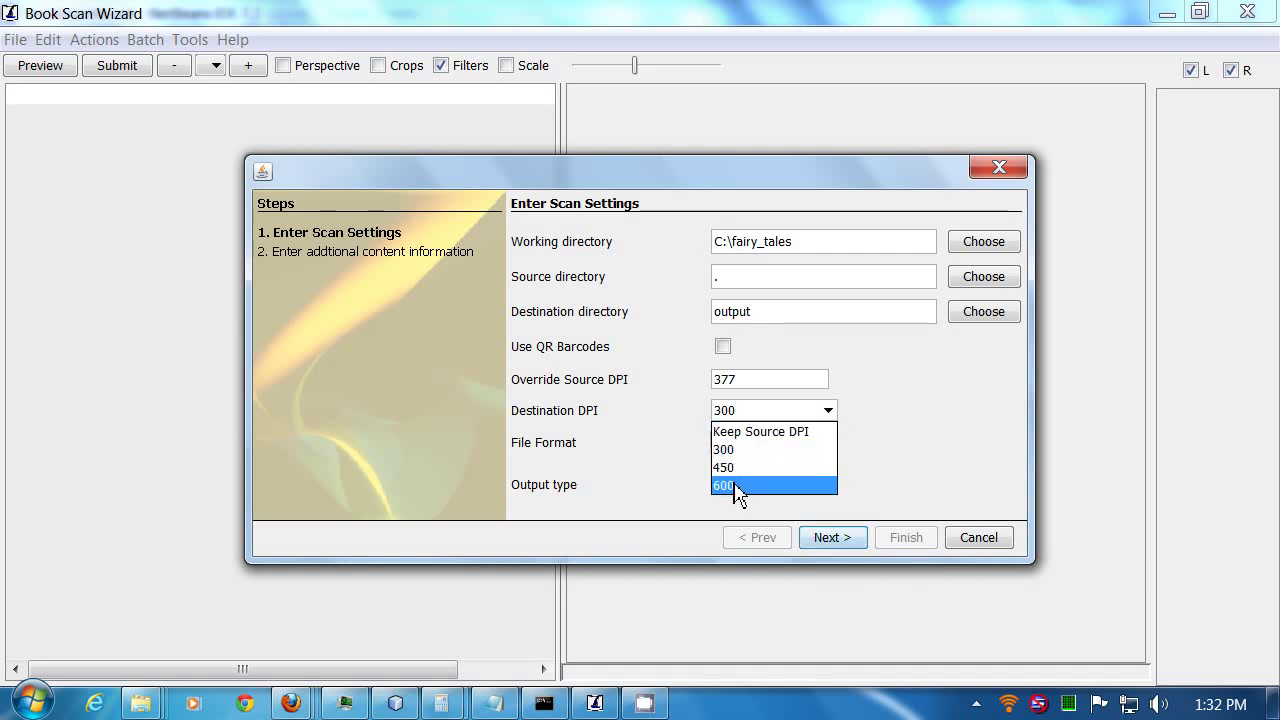
pyautogui.press('Escape')
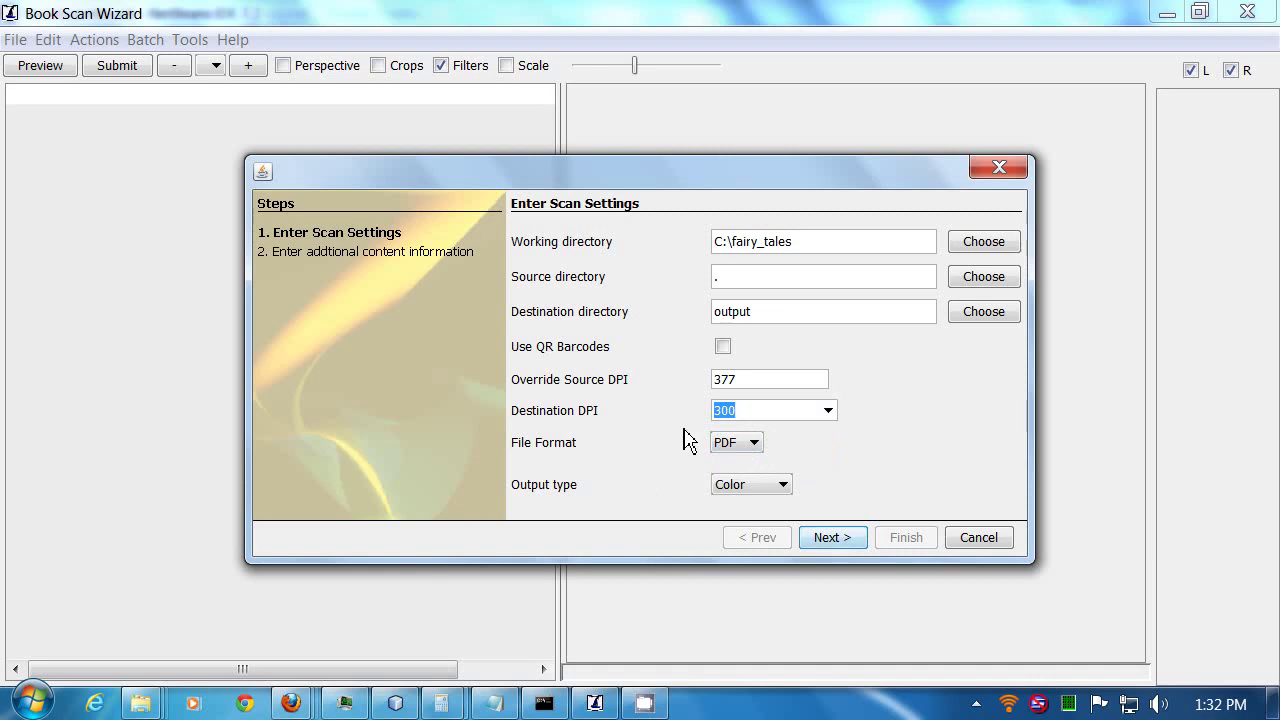
pyautogui.click(755, 447)
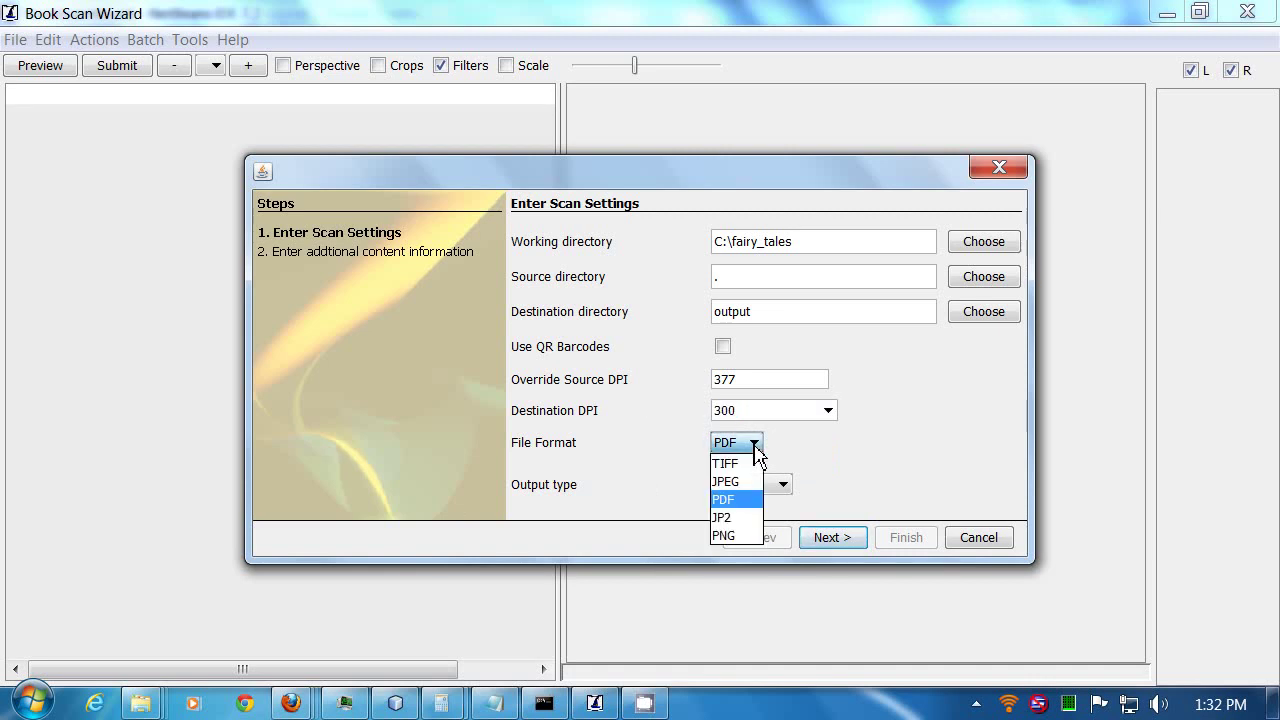
pyautogui.click(747, 505)
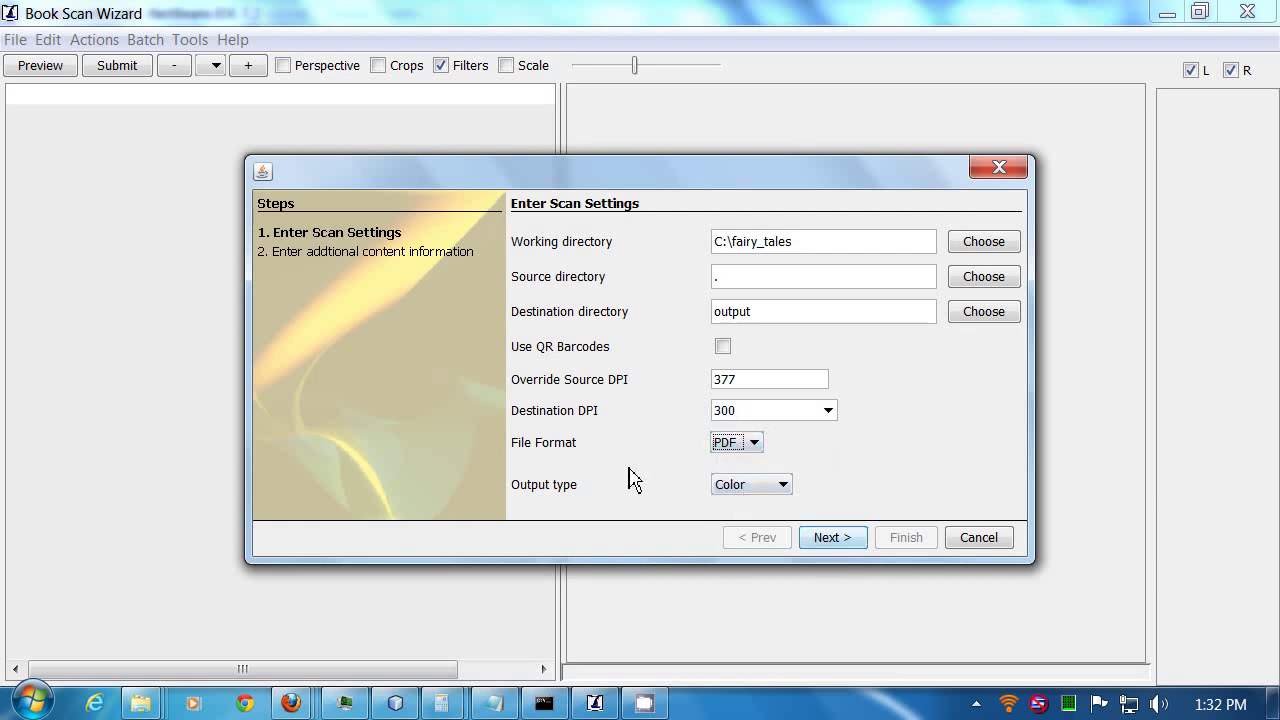
pyautogui.click(756, 489)
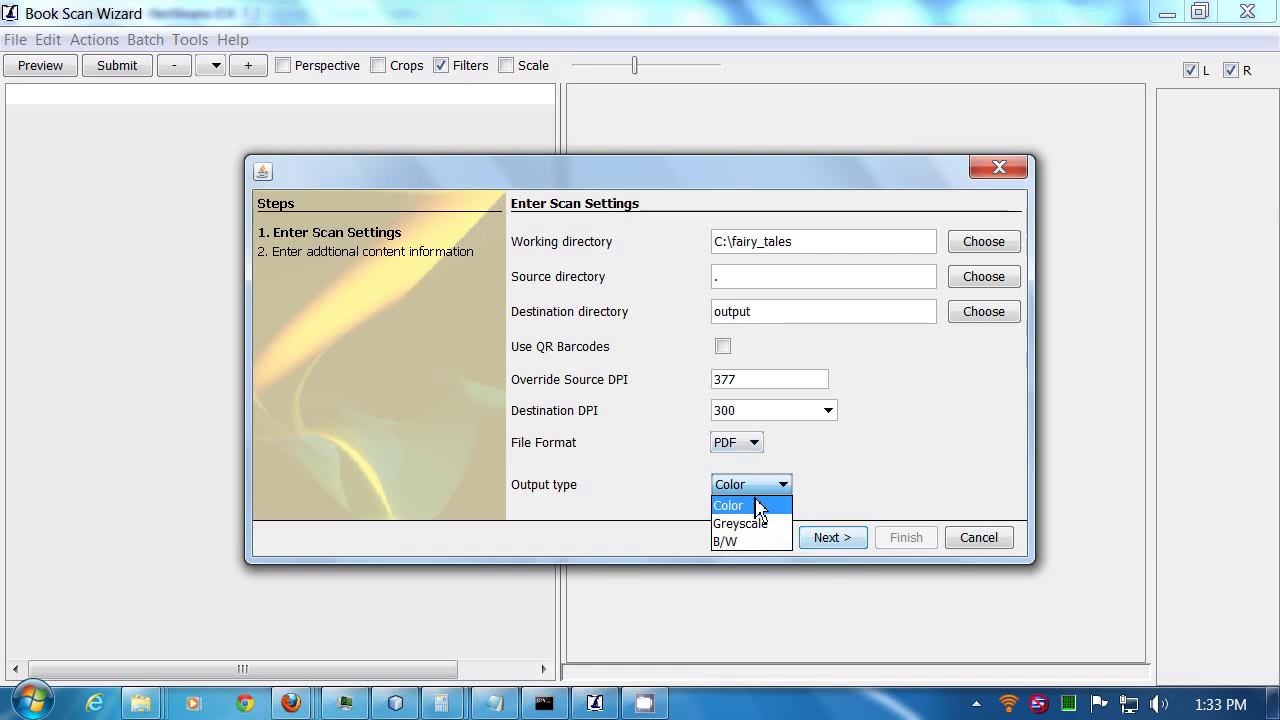
pyautogui.click(751, 508)
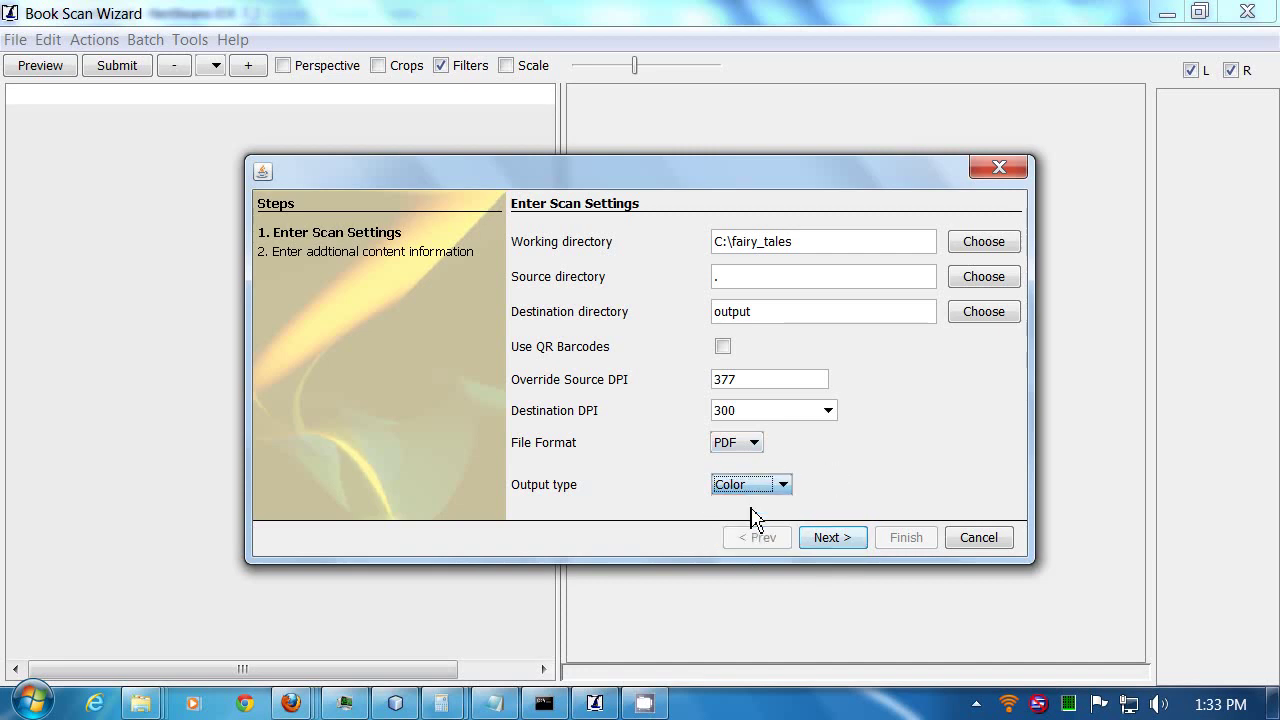
pyautogui.click(845, 545)
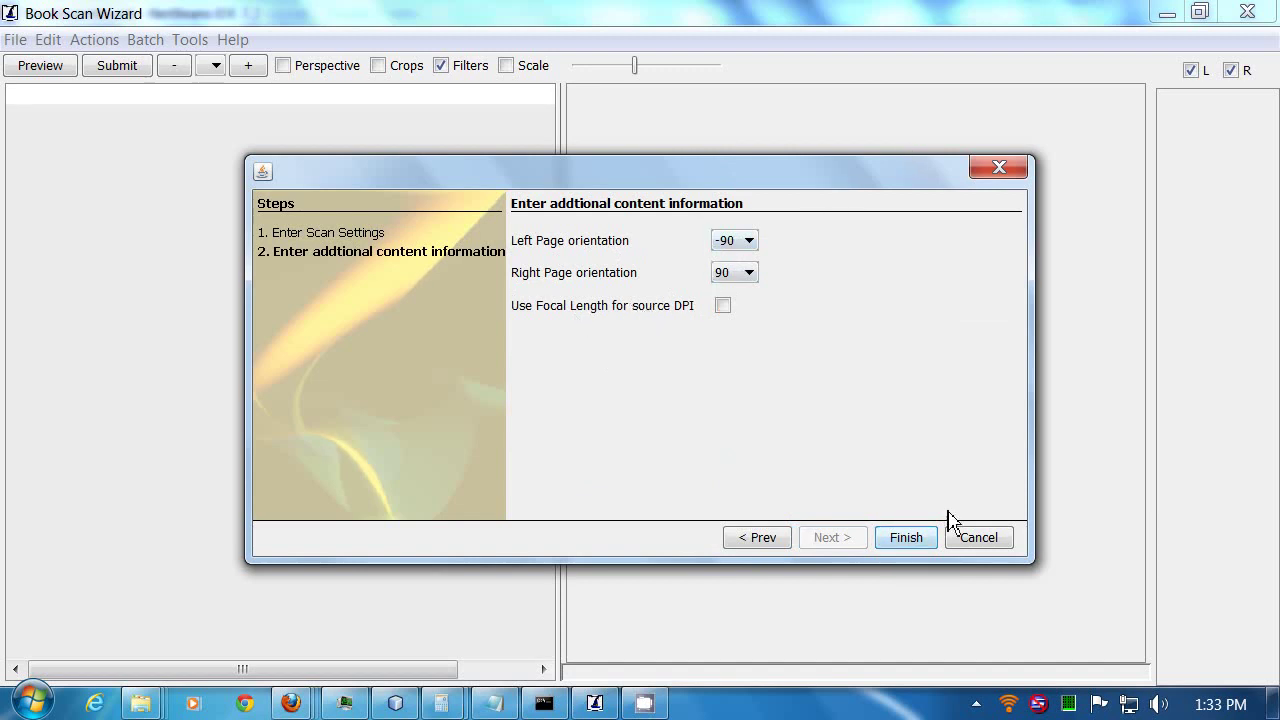
# Accept left page orientation -90 and right 90, and finish to generate the script
pyautogui.click(908, 538)
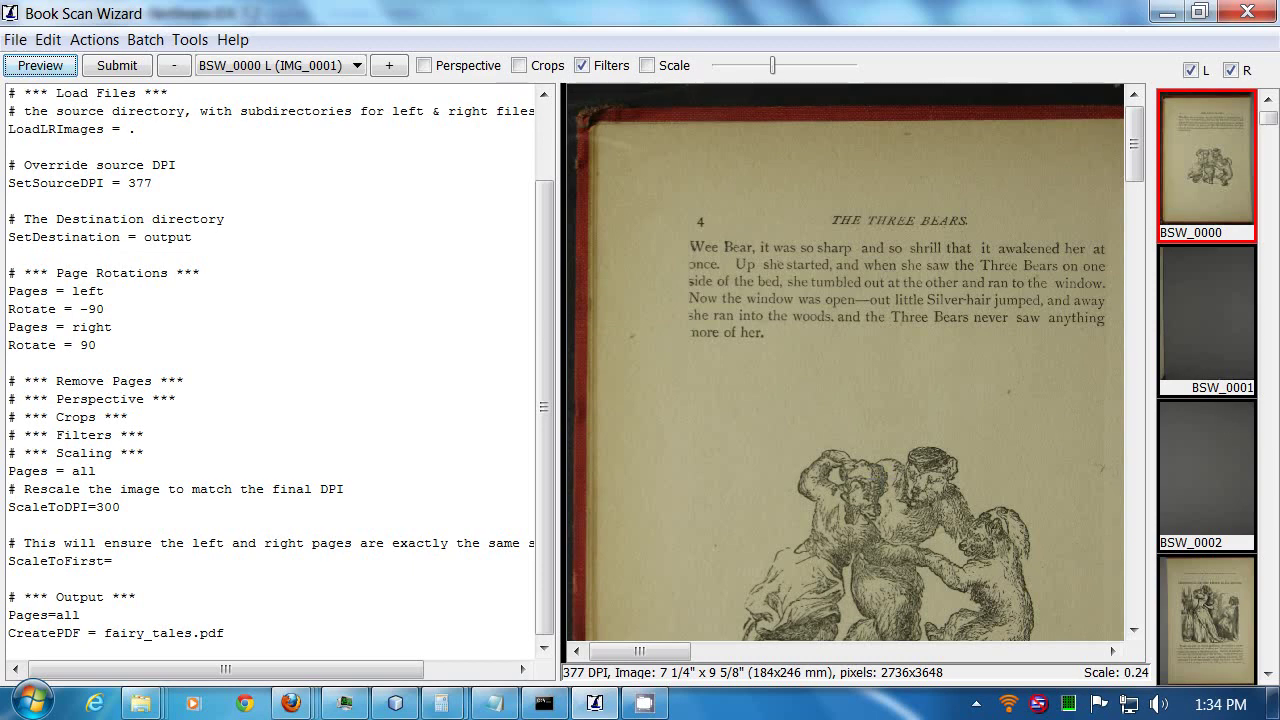
# View thumbnail page BSW_0013, then jump to page BSW_0021 from the page list
pyautogui.scroll(-2, 1276, 135)
pyautogui.scroll(-15, 1276, 135)
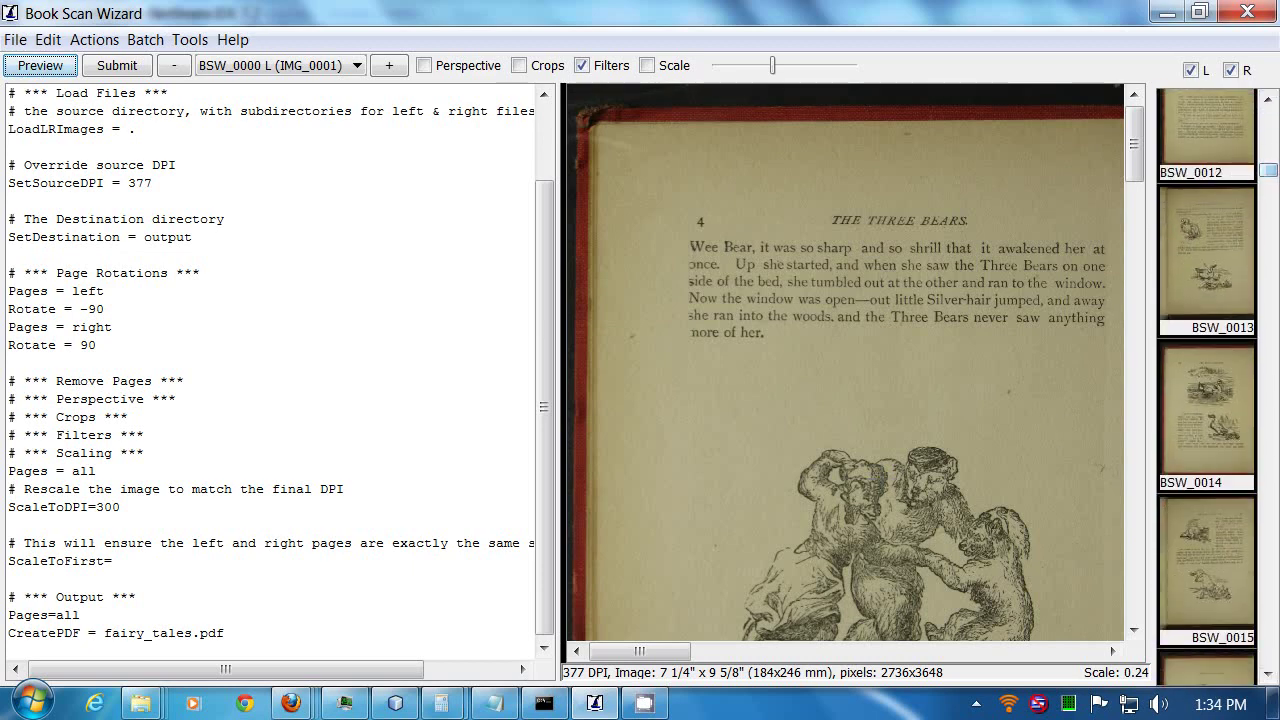
pyautogui.click(1208, 258)
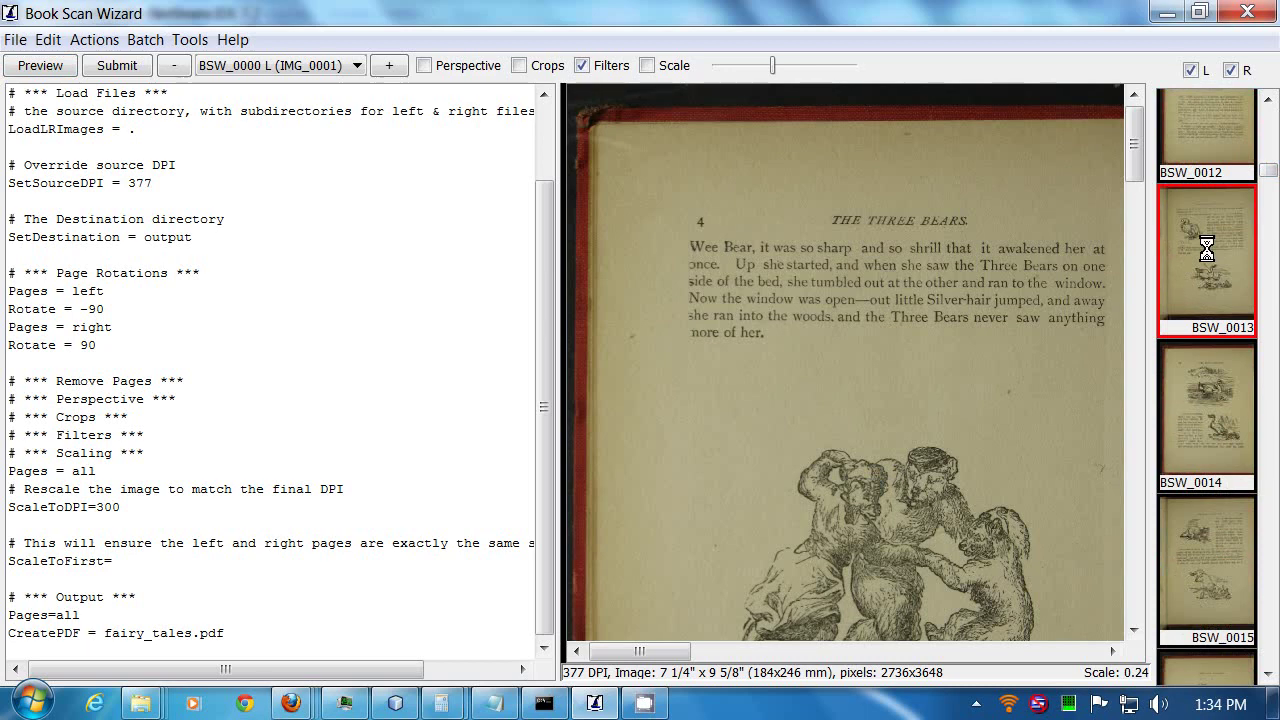
pyautogui.click(312, 68)
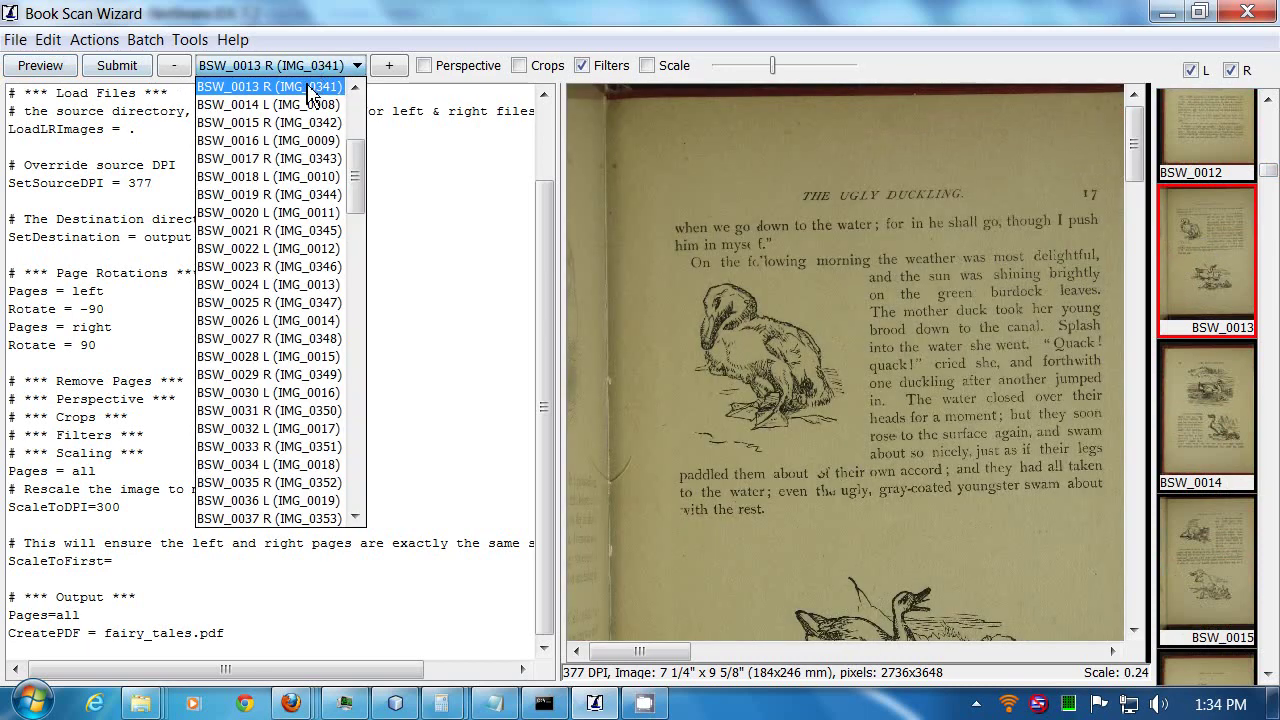
pyautogui.click(279, 237)
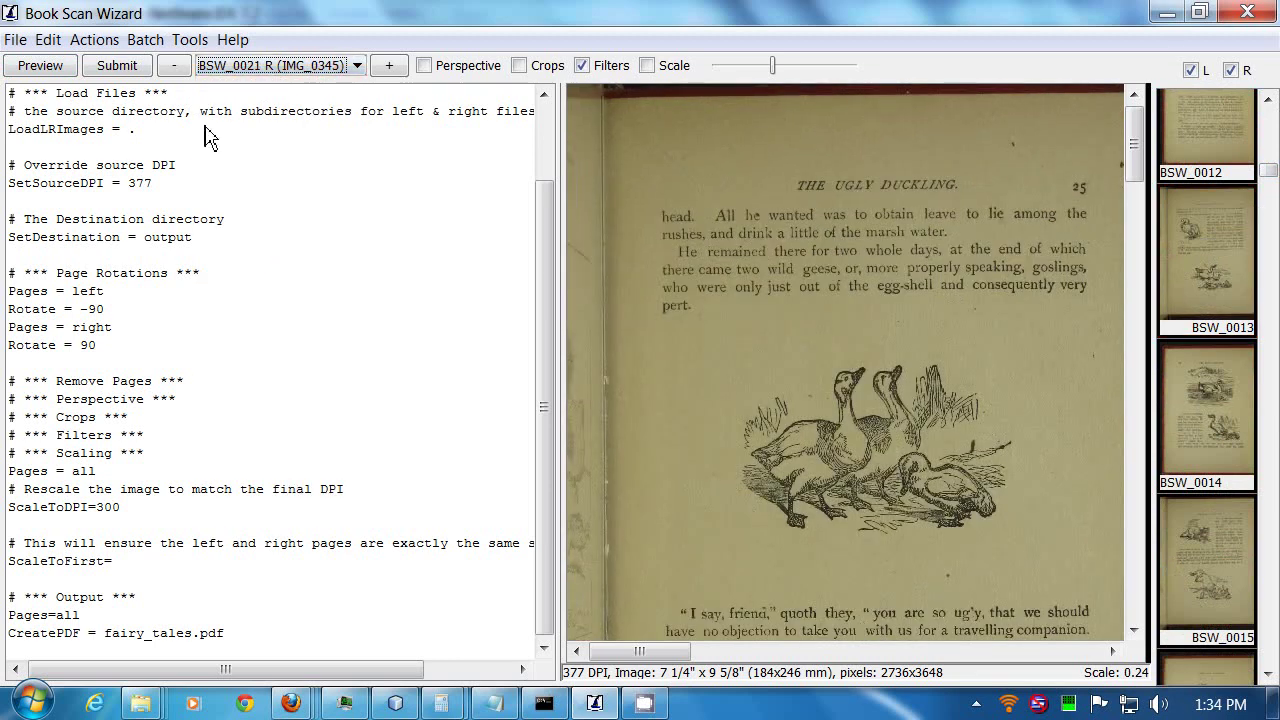
# Step forward through the pages and toggle the left-page thumbnails off and on
pyautogui.click(172, 66)
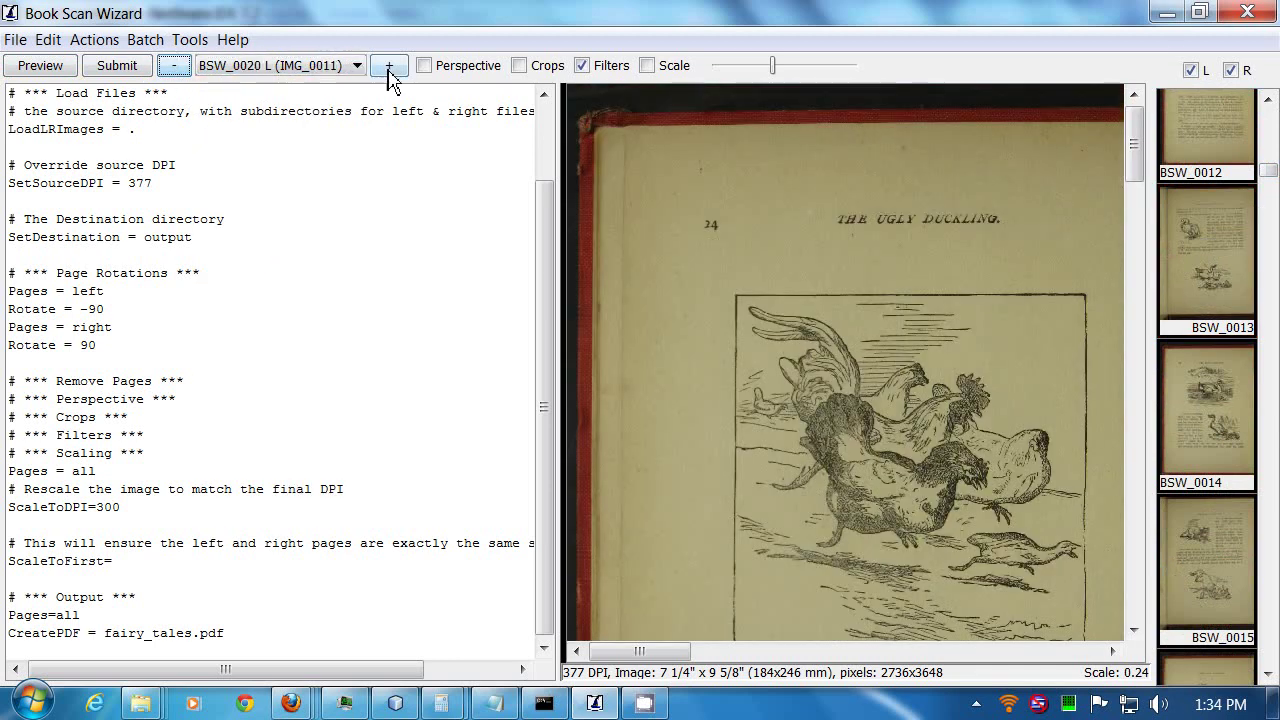
pyautogui.click(390, 66)
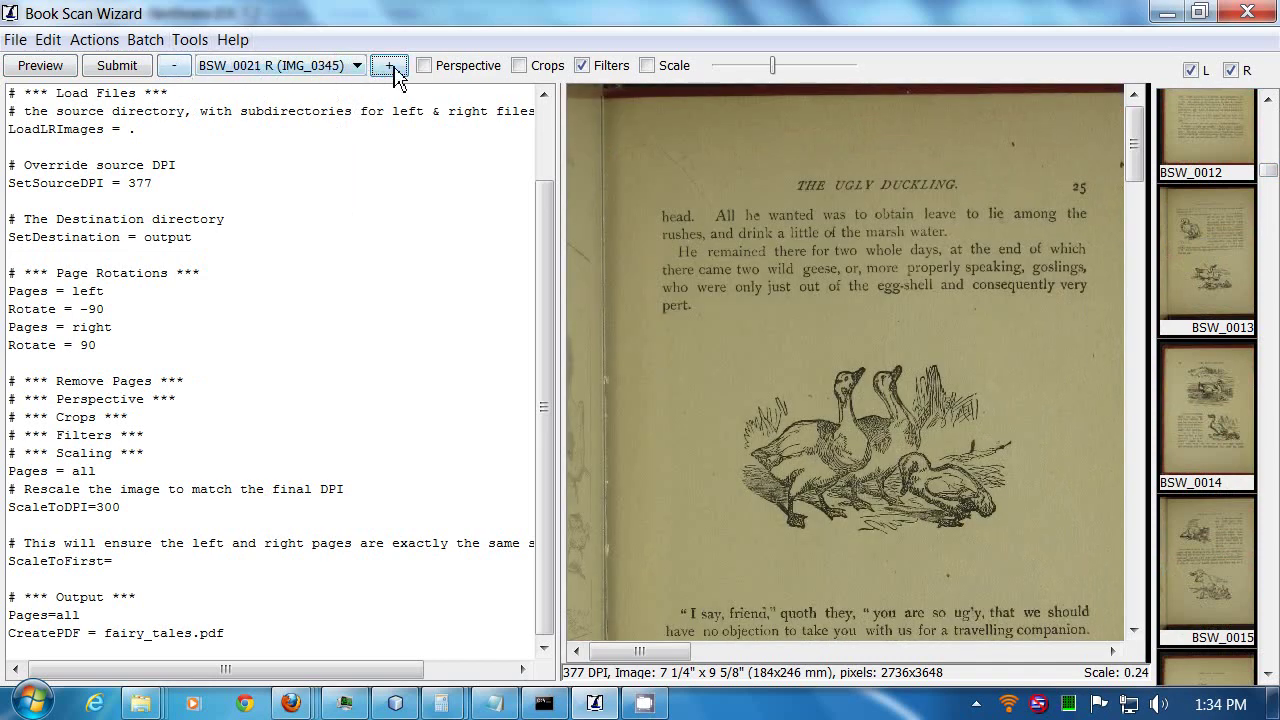
pyautogui.click(391, 66)
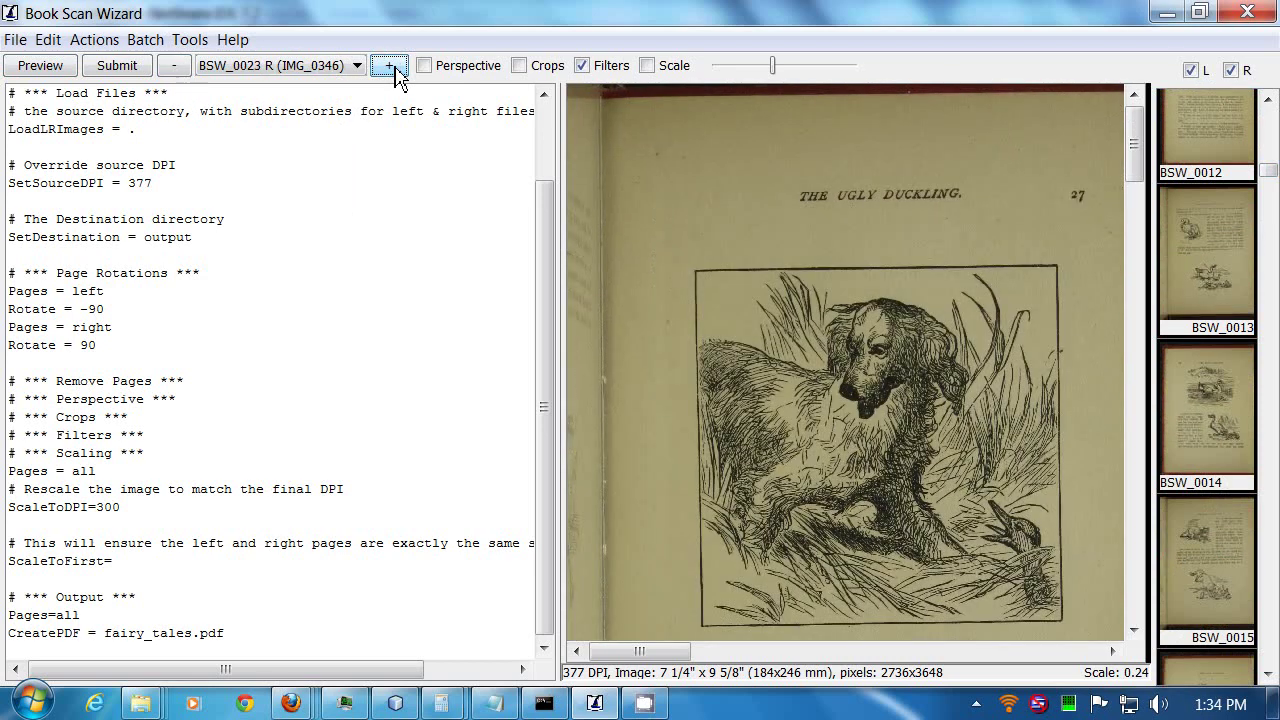
pyautogui.click(391, 66)
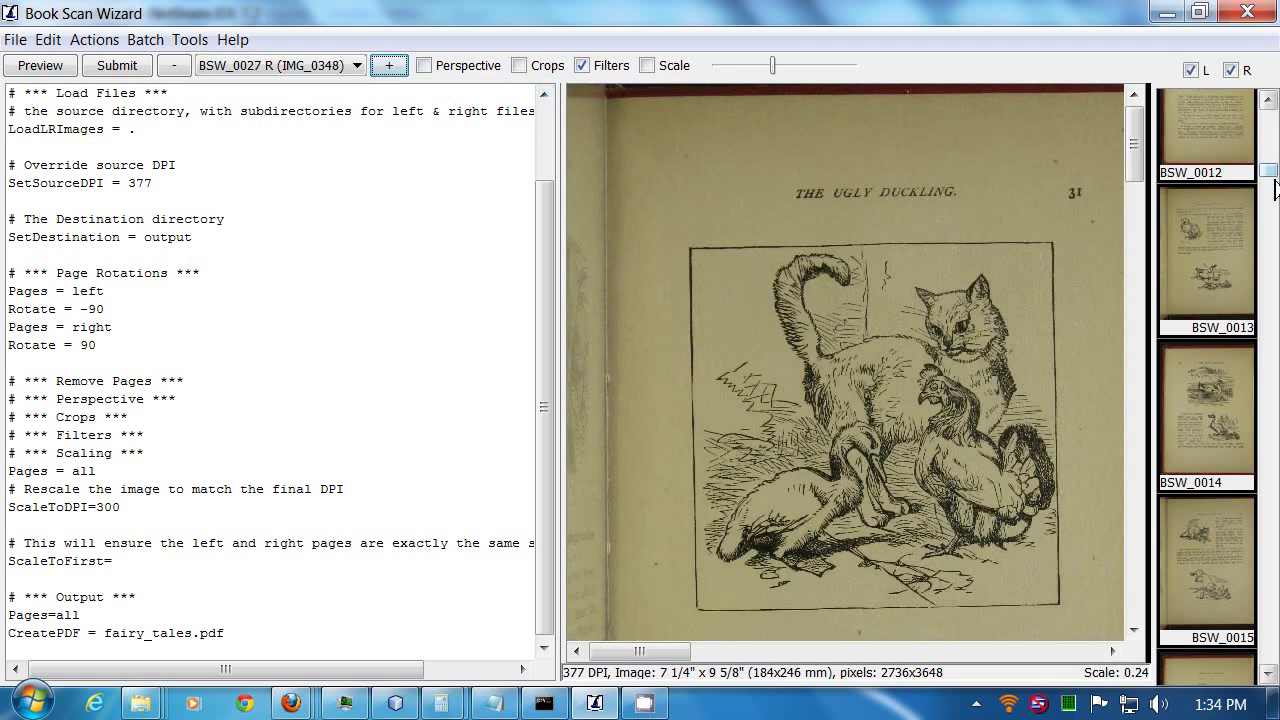
pyautogui.scroll(-3, 1247, 210)
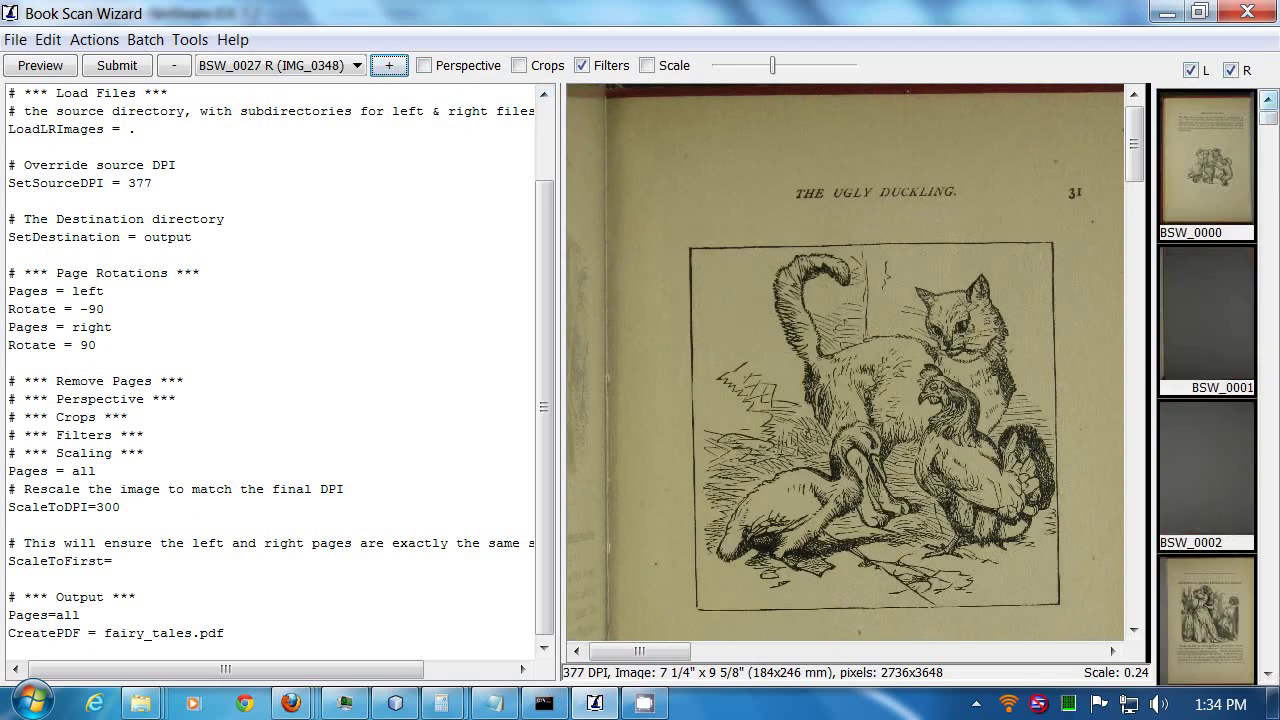
pyautogui.click(1191, 70)
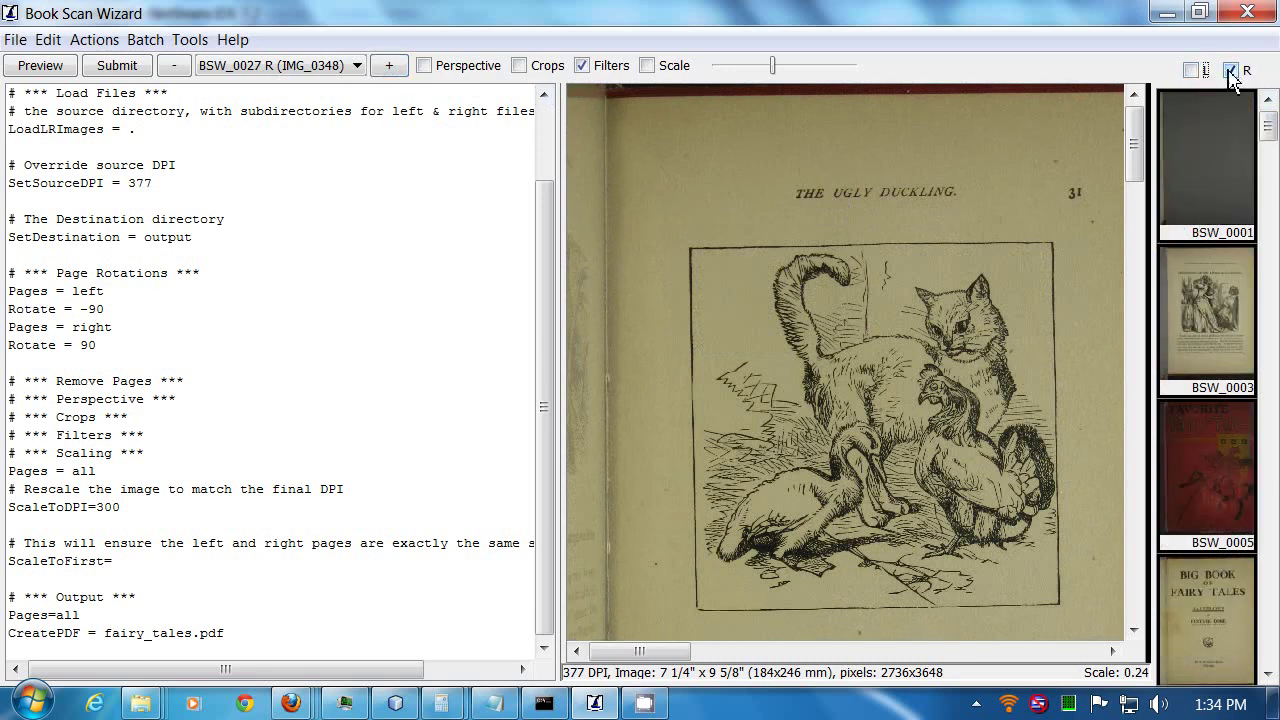
pyautogui.click(1191, 70)
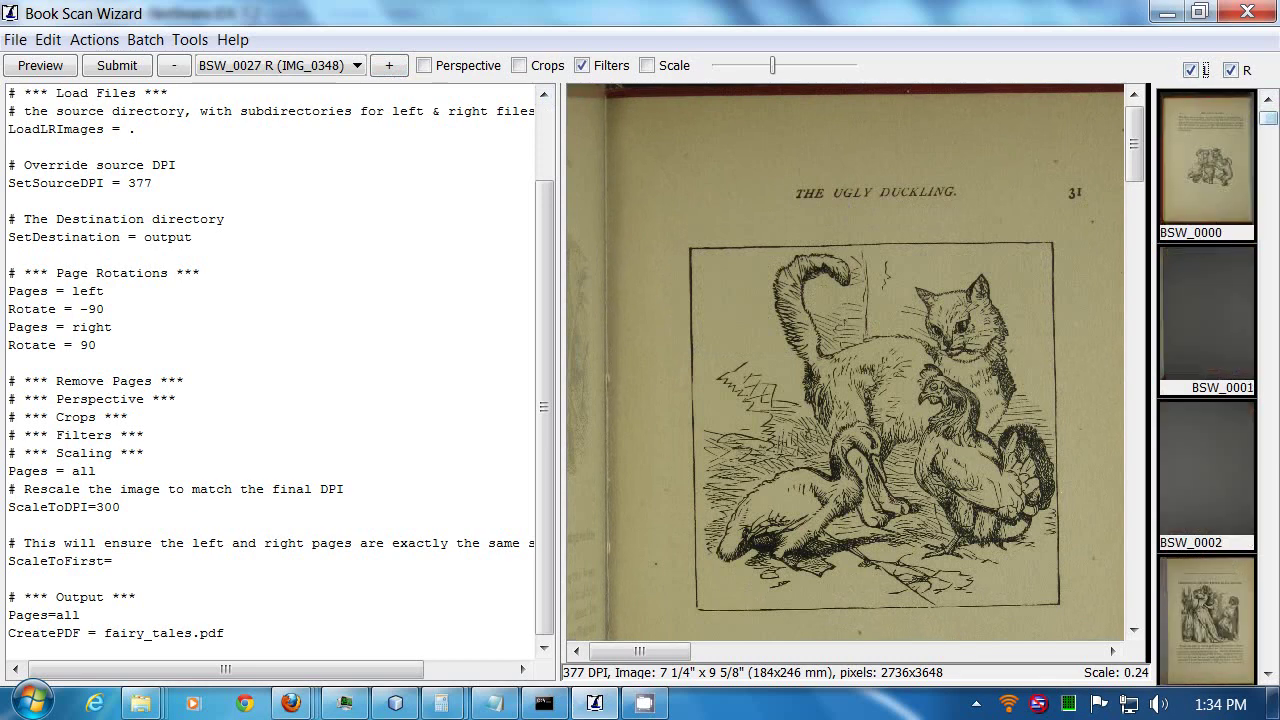
pyautogui.moveTo(1268, 117)
pyautogui.mouseDown()
pyautogui.moveTo(1268, 172)
pyautogui.moveTo(1266, 100)
pyautogui.mouseUp()
# Select pages BSW_0000 through BSW_0004 and remove them from the book
pyautogui.keyDown('shift'); pyautogui.click(300, 278); pyautogui.keyUp('shift')
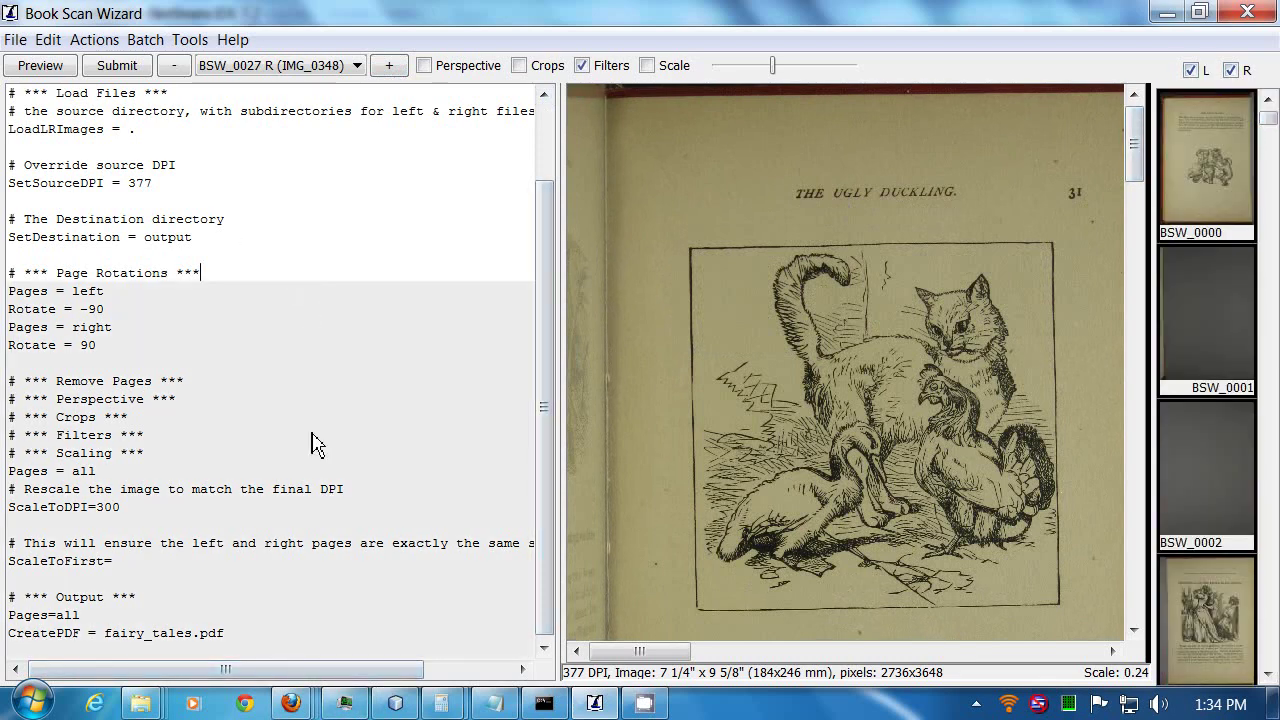
pyautogui.click(292, 508)
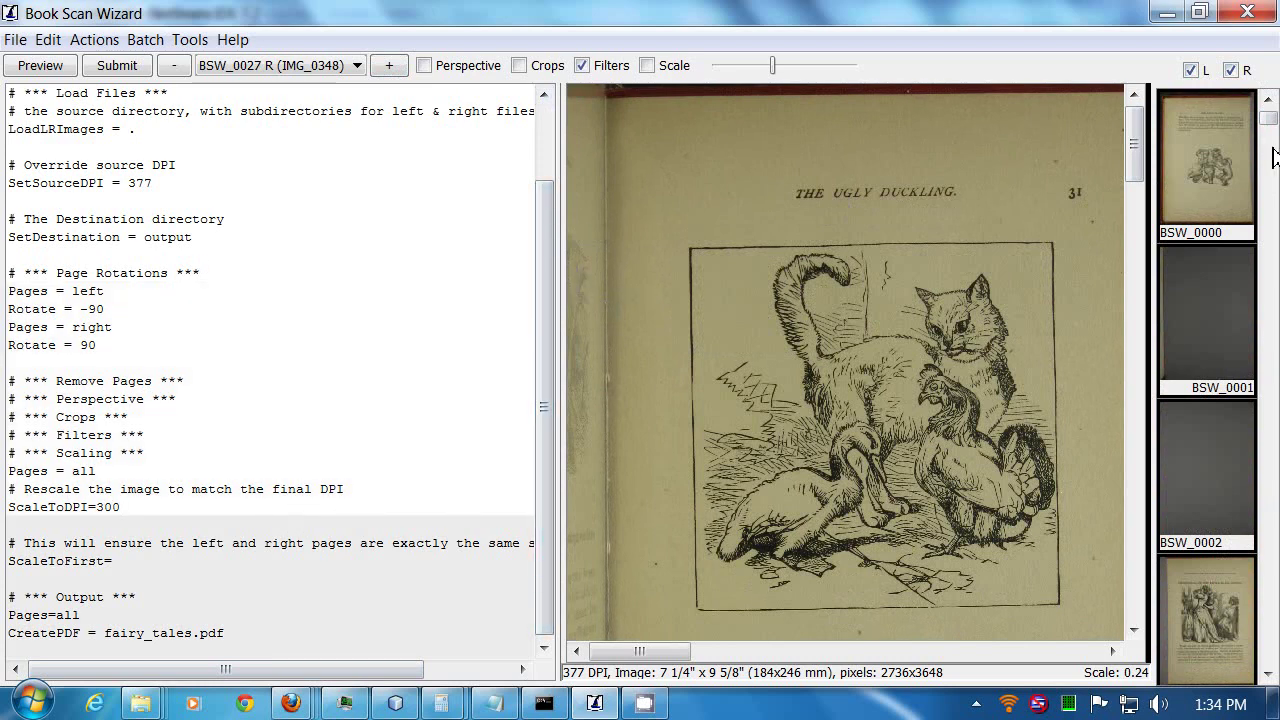
pyautogui.moveTo(1268, 118); pyautogui.dragTo(1273, 137)
pyautogui.scroll(3, 1272, 145)
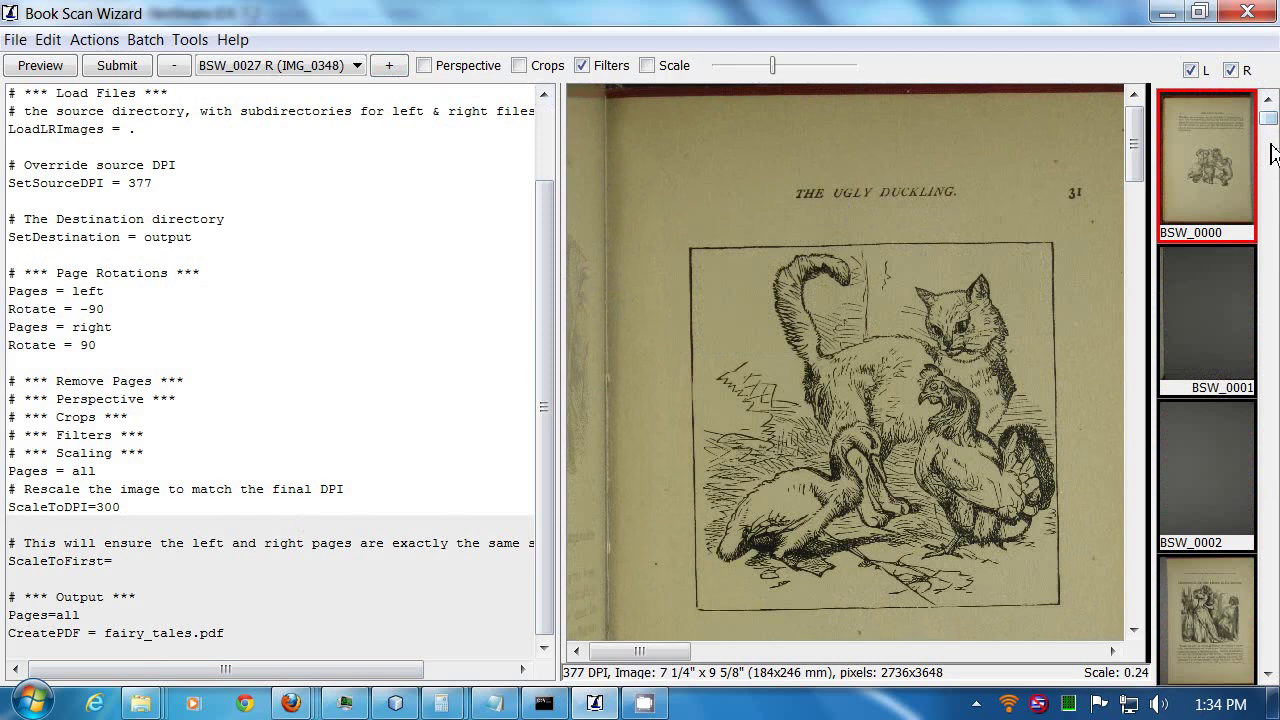
pyautogui.scroll(-3, 1270, 145)
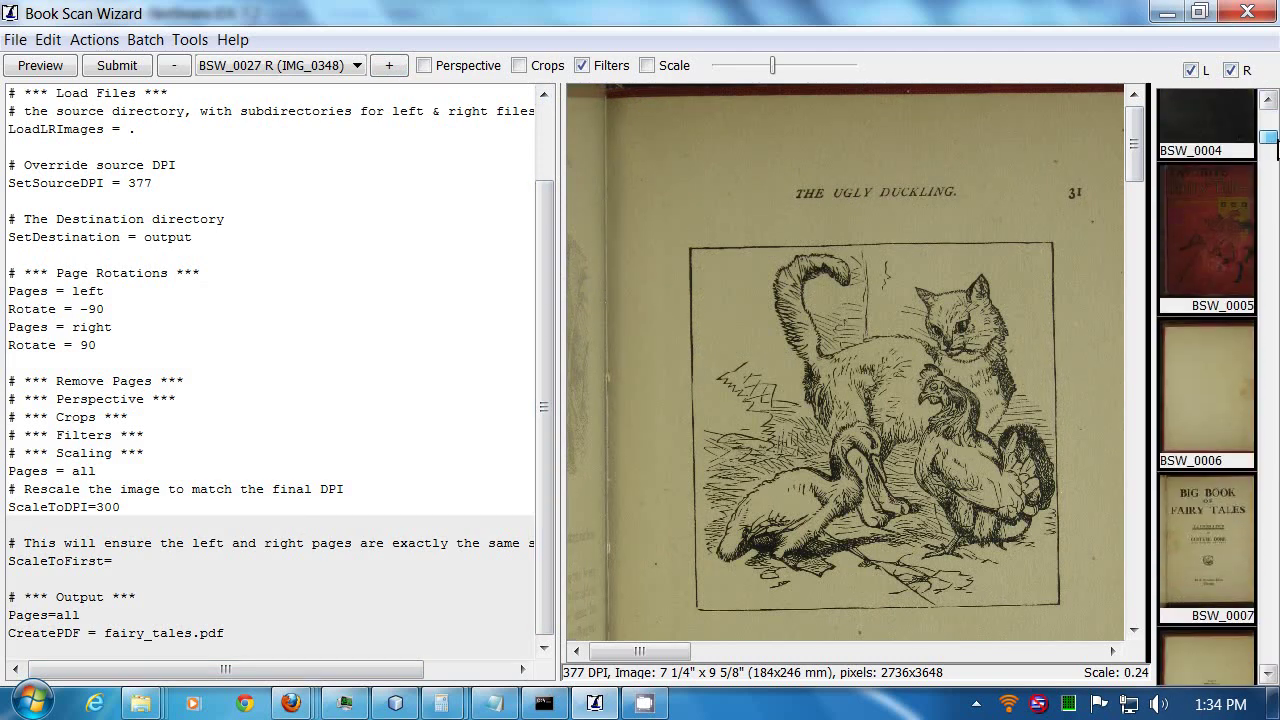
pyautogui.scroll(3, 1270, 140)
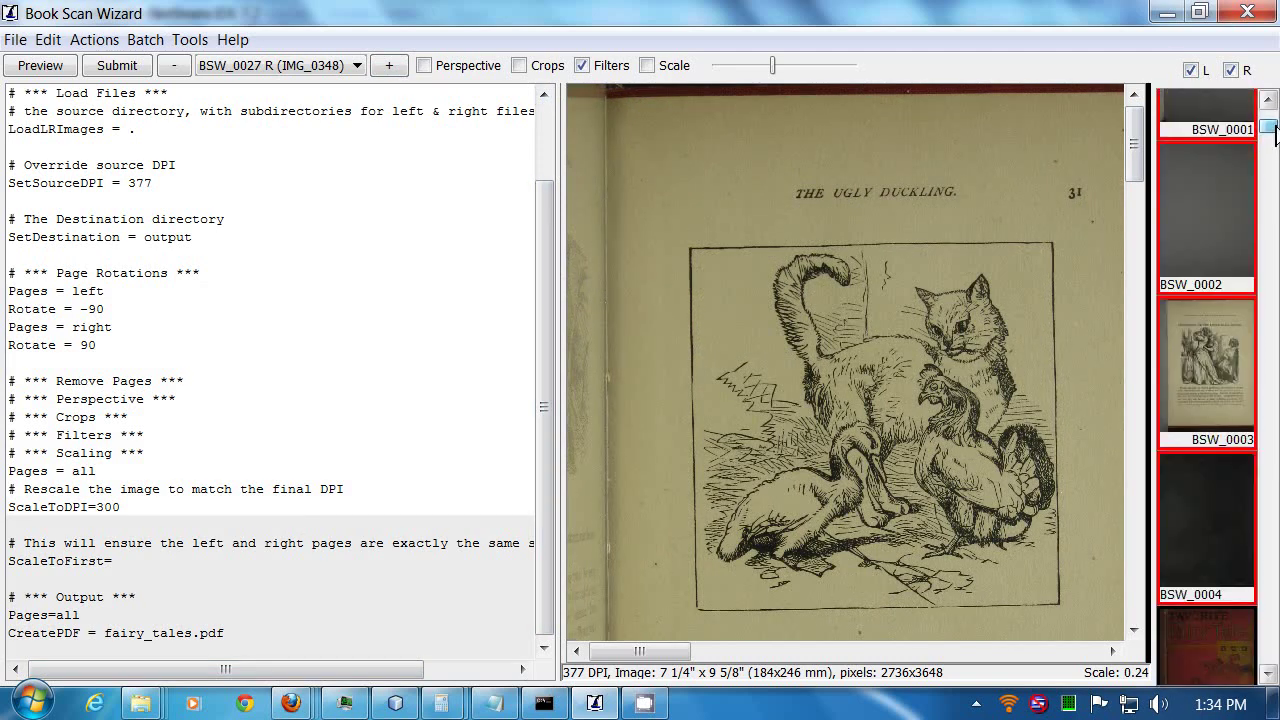
pyautogui.moveTo(1275, 135); pyautogui.dragTo(1276, 120)
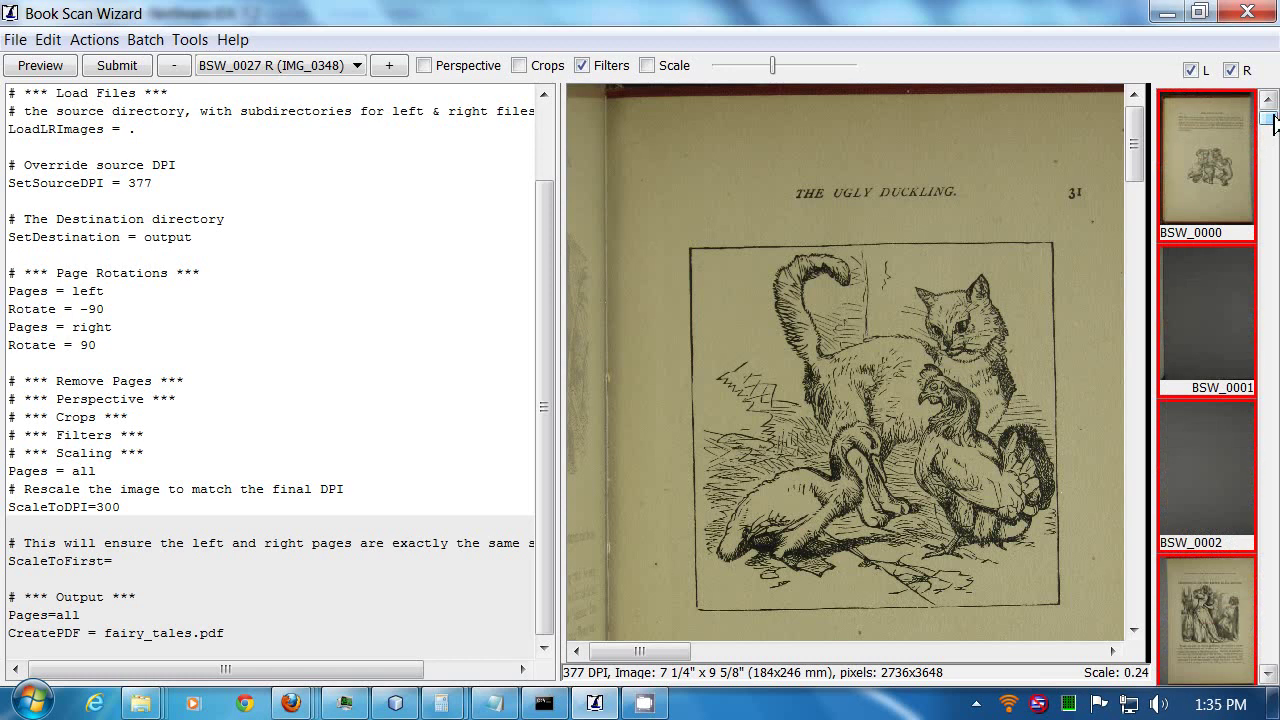
pyautogui.click(1214, 140)
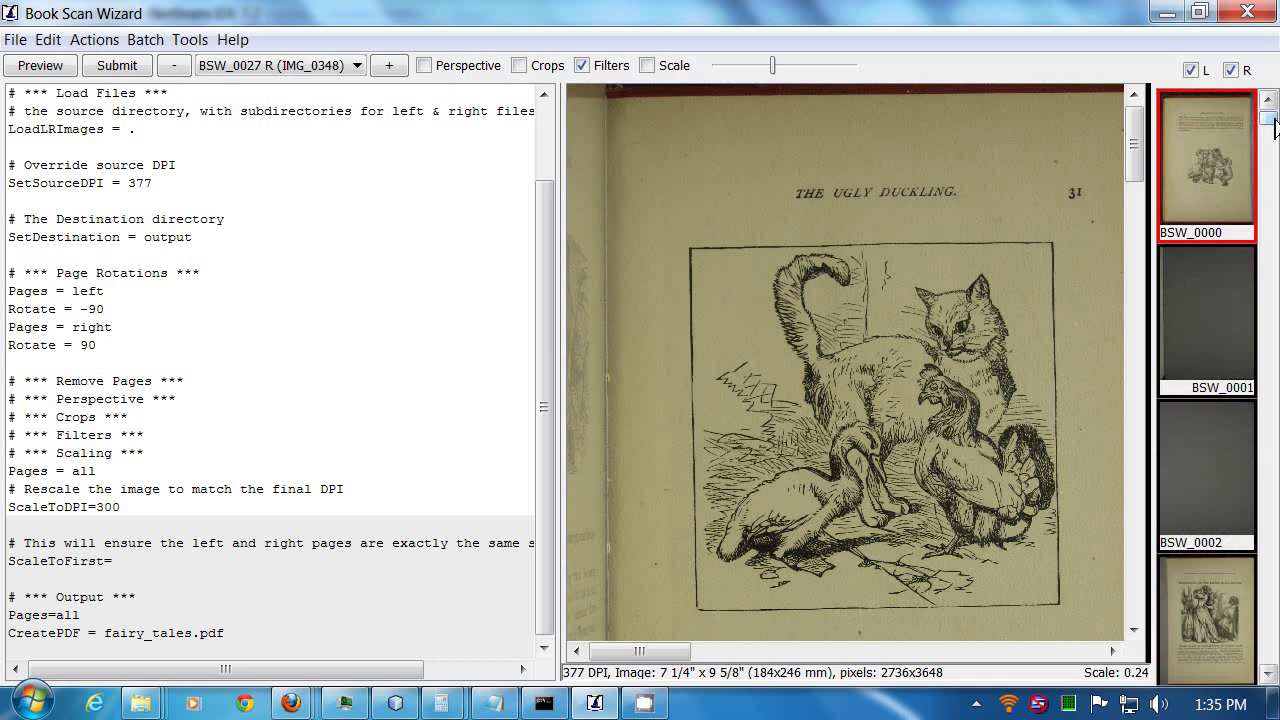
pyautogui.scroll(-4, 1270, 125)
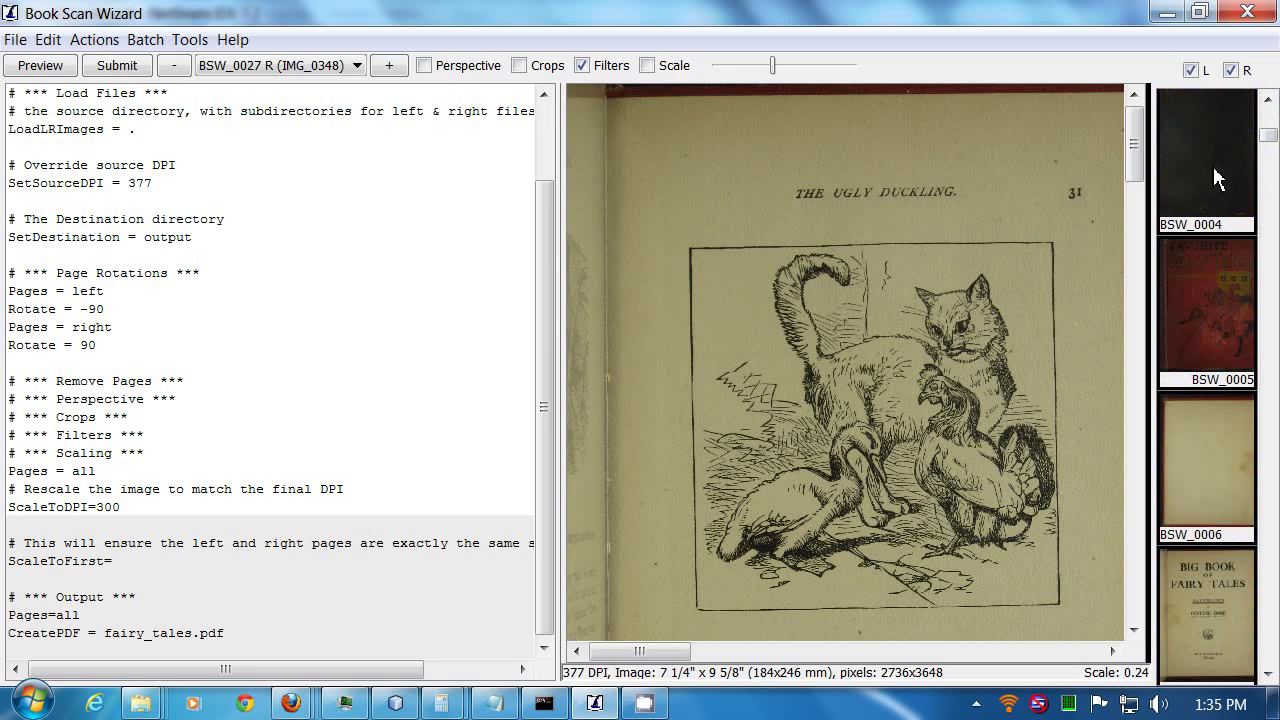
pyautogui.click(1217, 178)
pyautogui.scroll(4, 1266, 120)
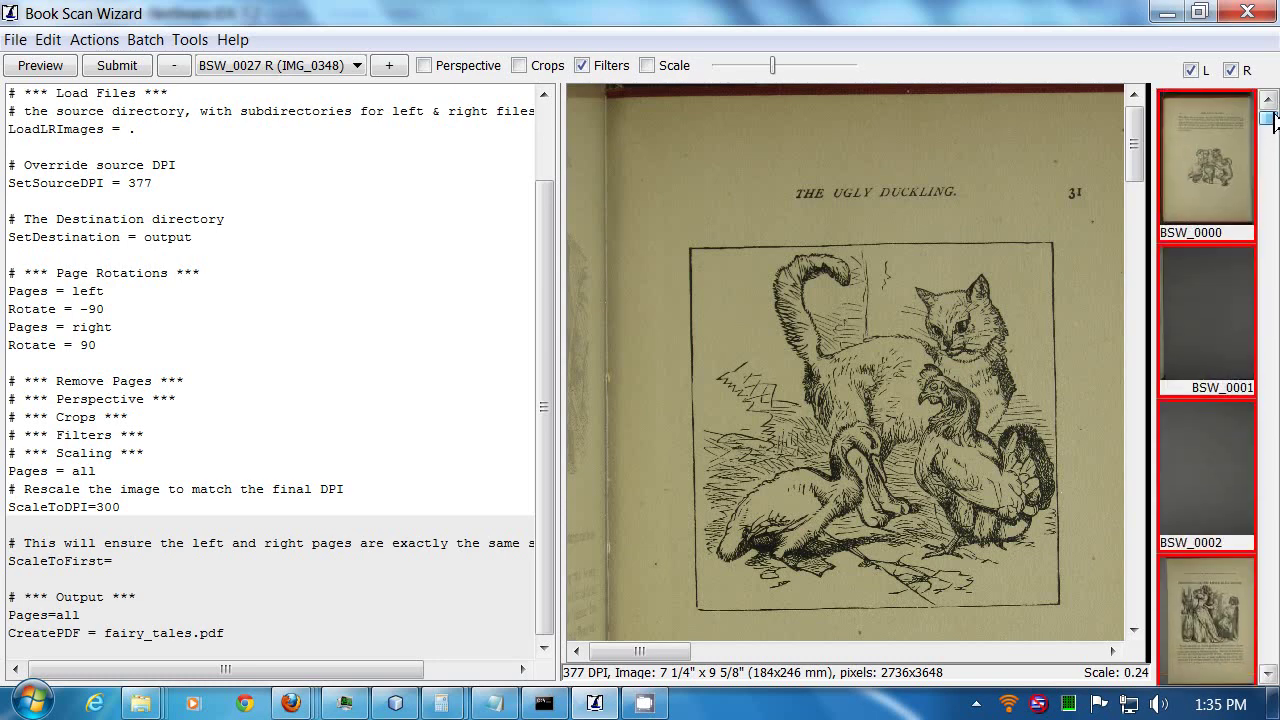
pyautogui.rightClick(1205, 155)
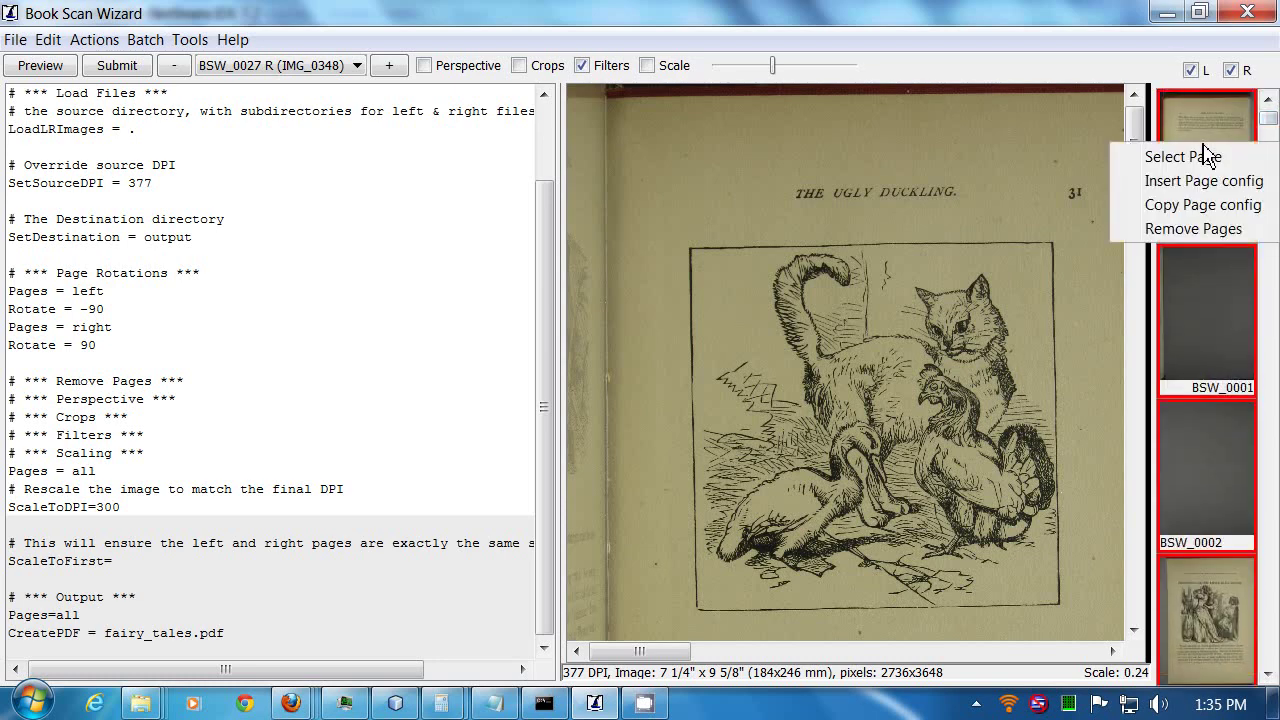
pyautogui.click(1195, 232)
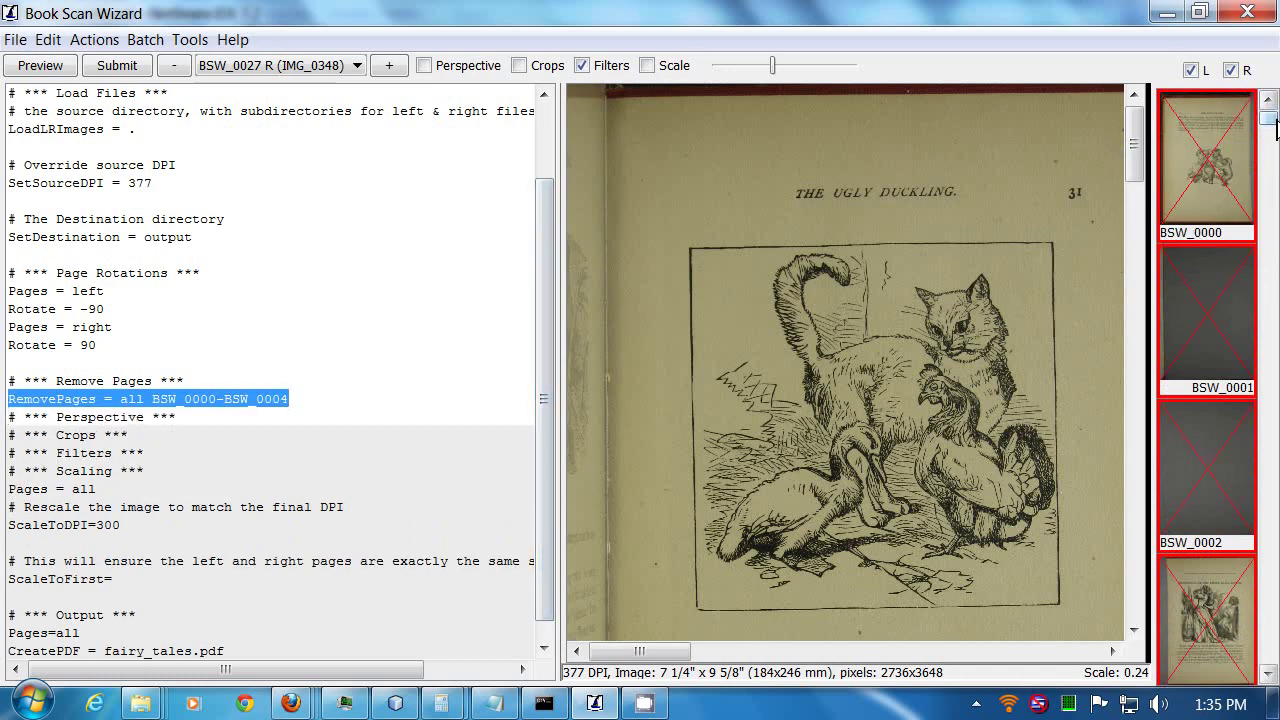
# Scroll the thumbnails and show page BSW_0012 in the preview
pyautogui.scroll(-3, 1267, 125)
pyautogui.scroll(3, 1267, 130)
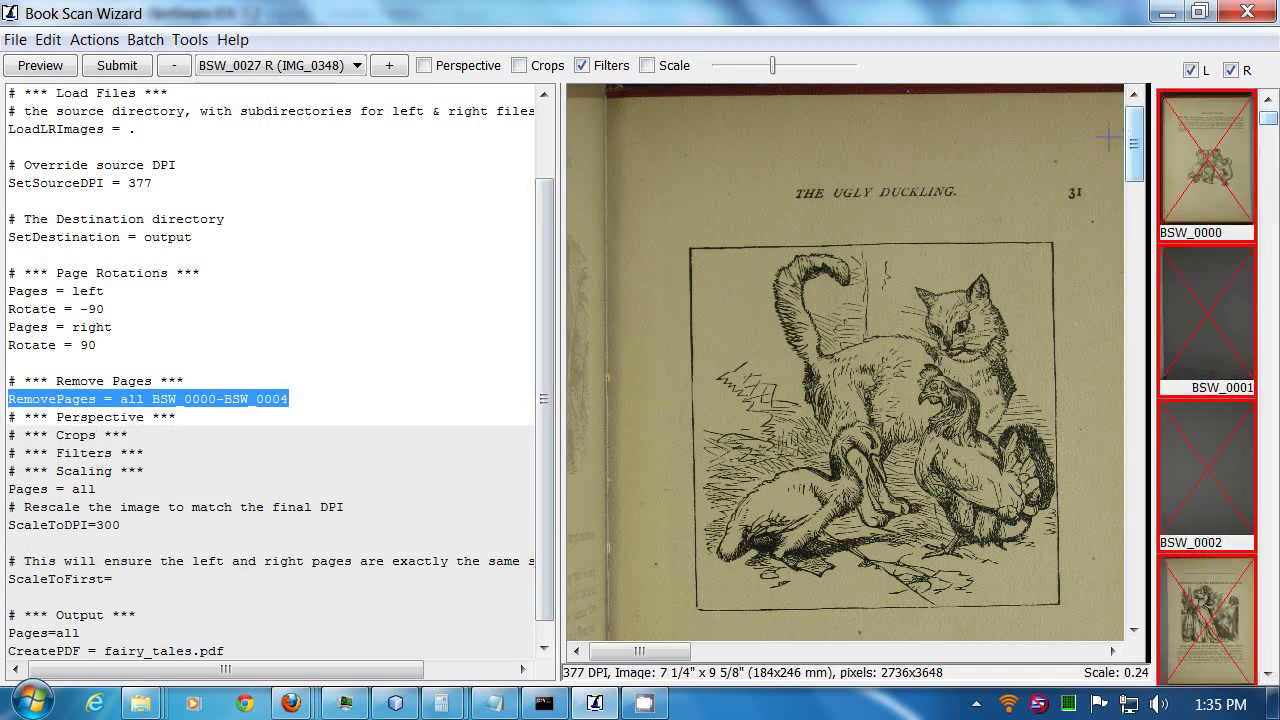
pyautogui.scroll(-1, 1268, 133)
pyautogui.scroll(-1, 1274, 135)
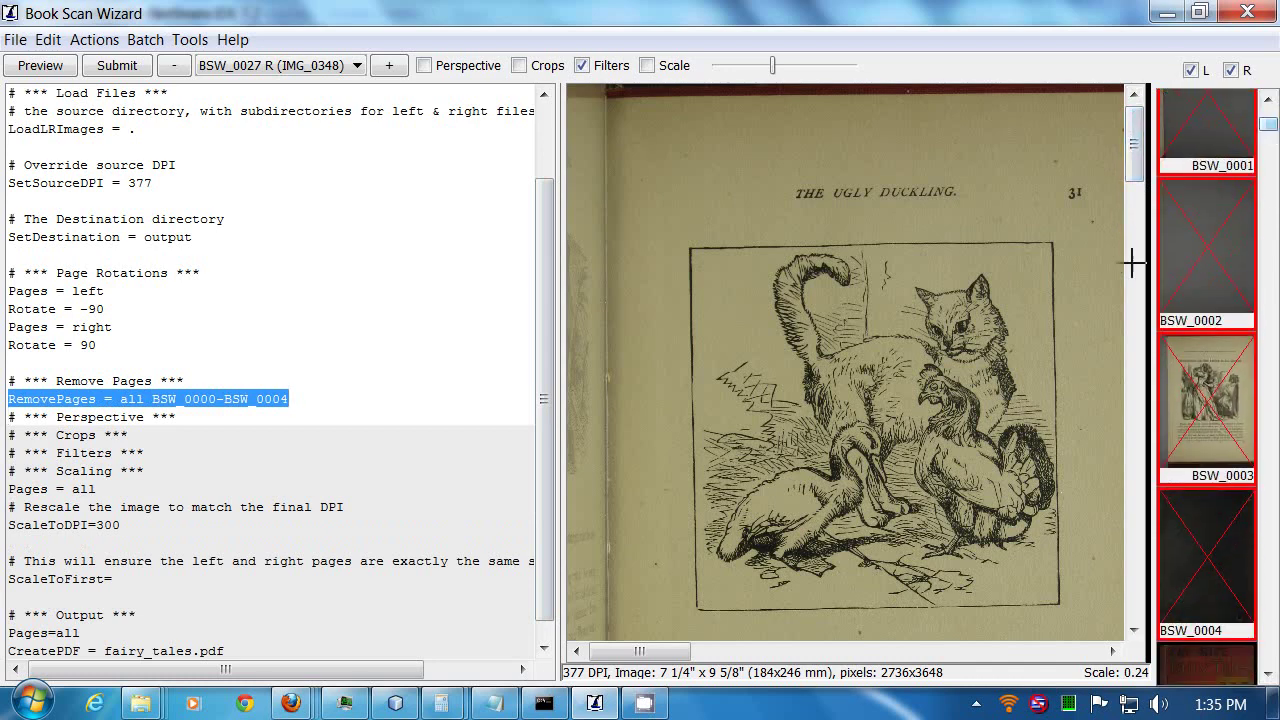
pyautogui.moveTo(1275, 125); pyautogui.dragTo(1275, 142)
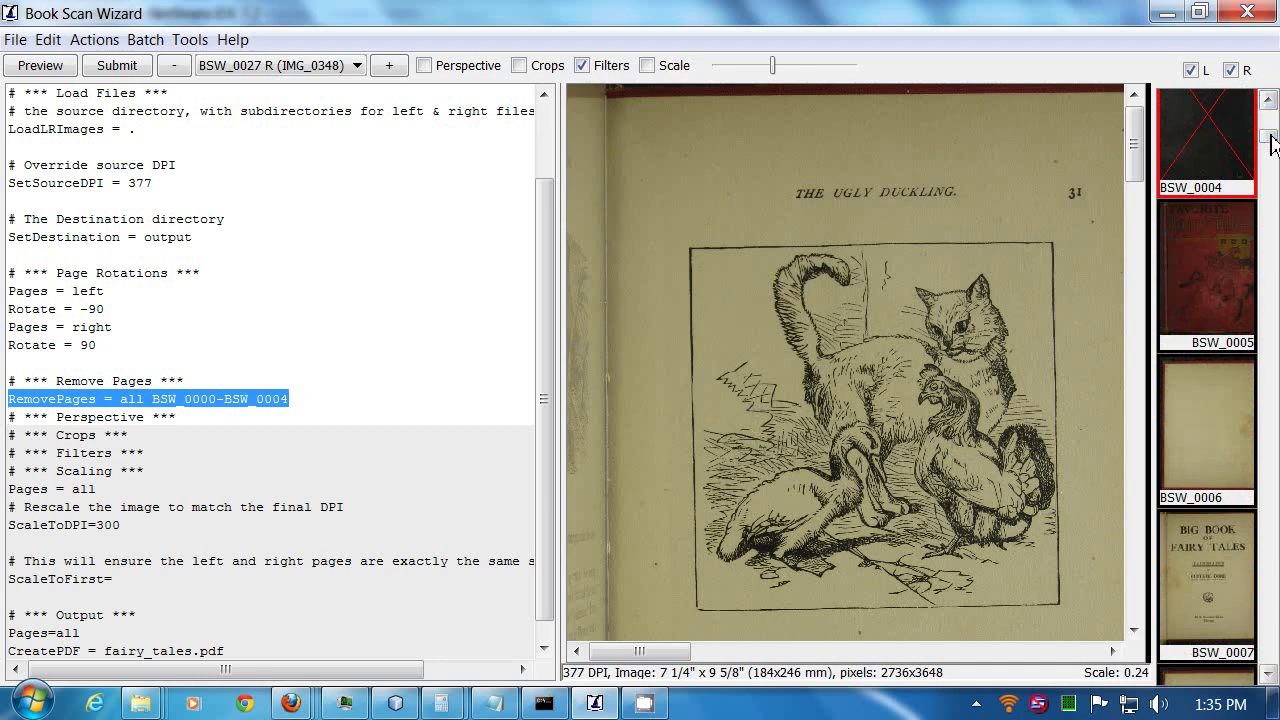
pyautogui.moveTo(1272, 138); pyautogui.dragTo(1273, 176)
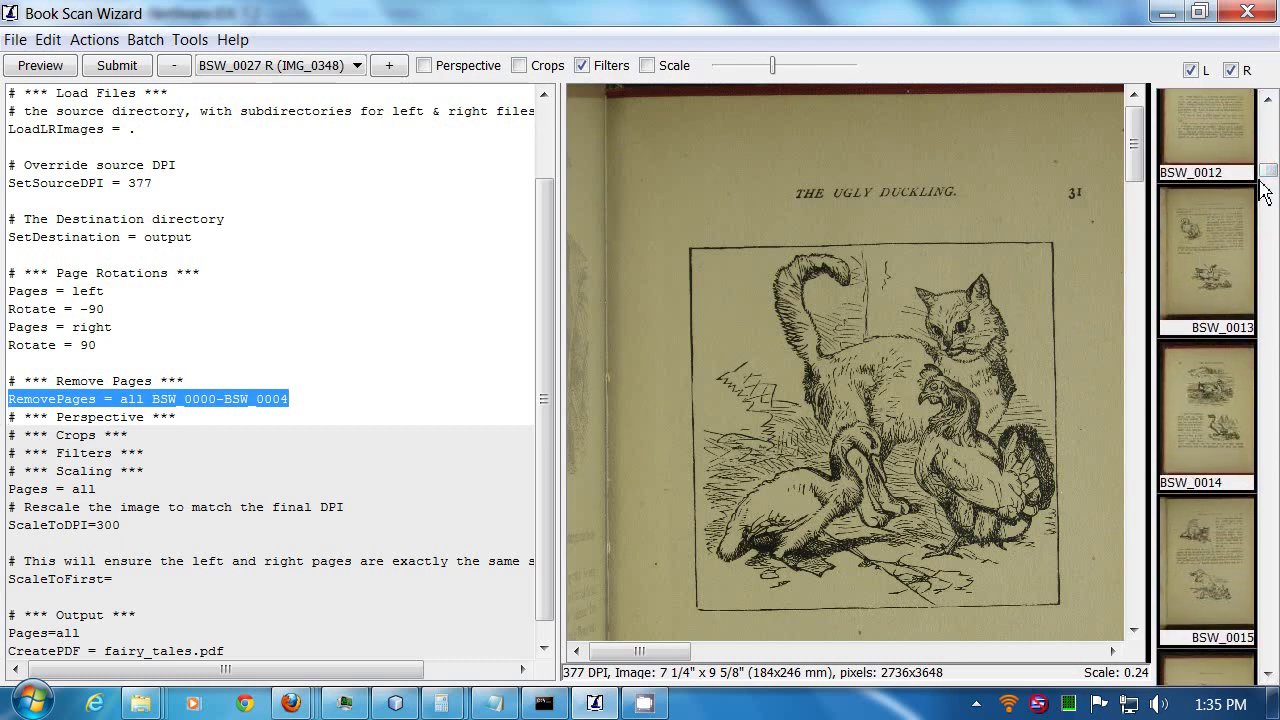
pyautogui.moveTo(1267, 184); pyautogui.dragTo(1270, 178)
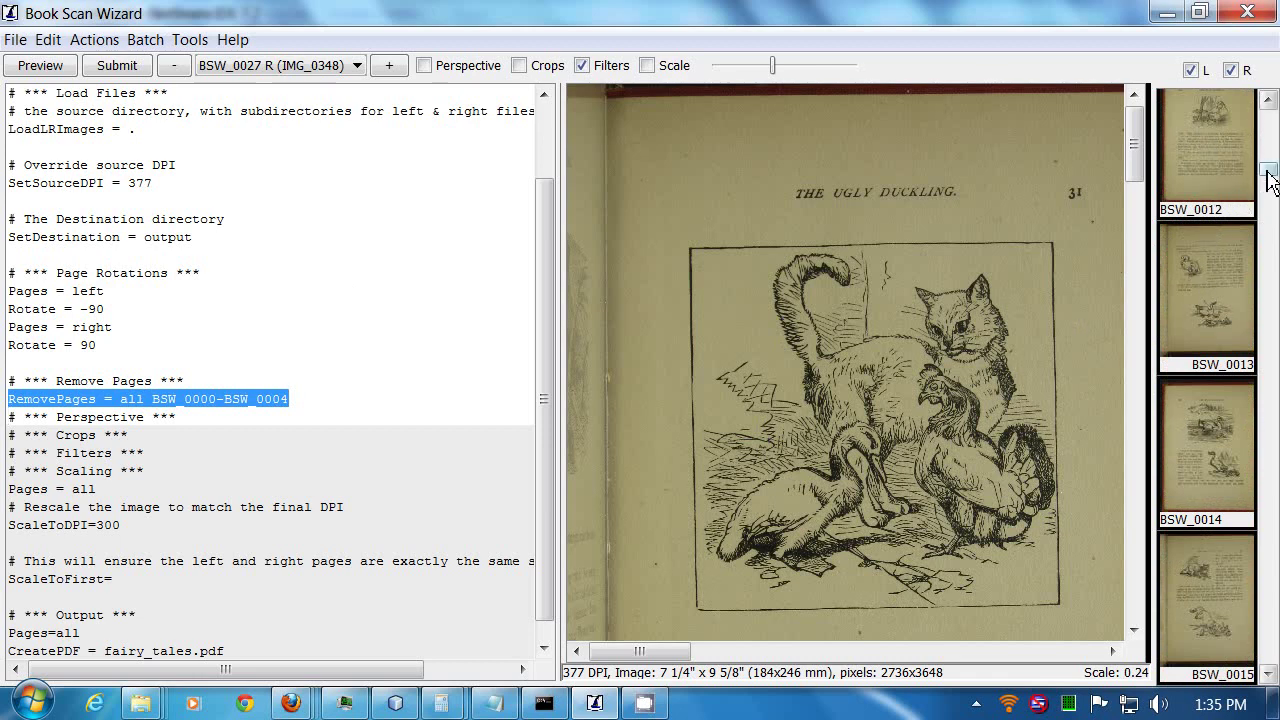
pyautogui.scroll(1, 1270, 175)
pyautogui.click(1197, 252)
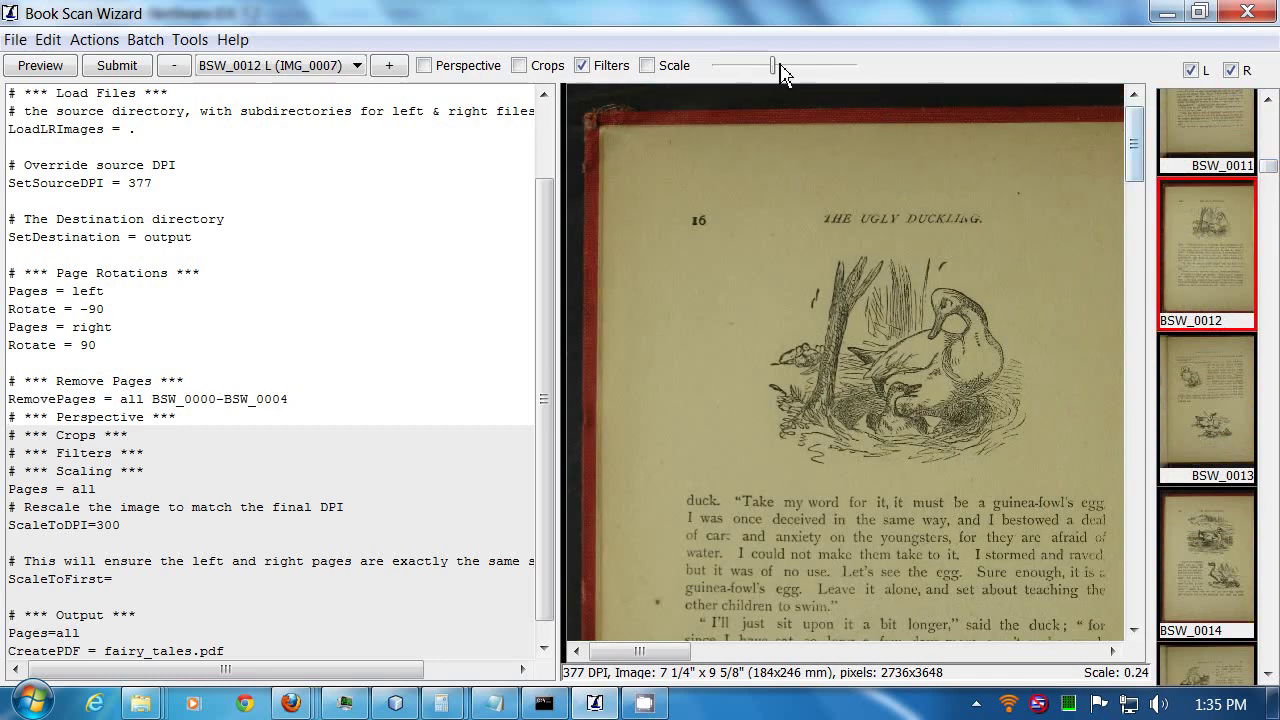
# Mark BSW_0012's corners and apply left-page PerspectiveAndCrop 152,176, 2539,164, 2606,3590, 152,3572
pyautogui.moveTo(776, 65); pyautogui.dragTo(760, 68)
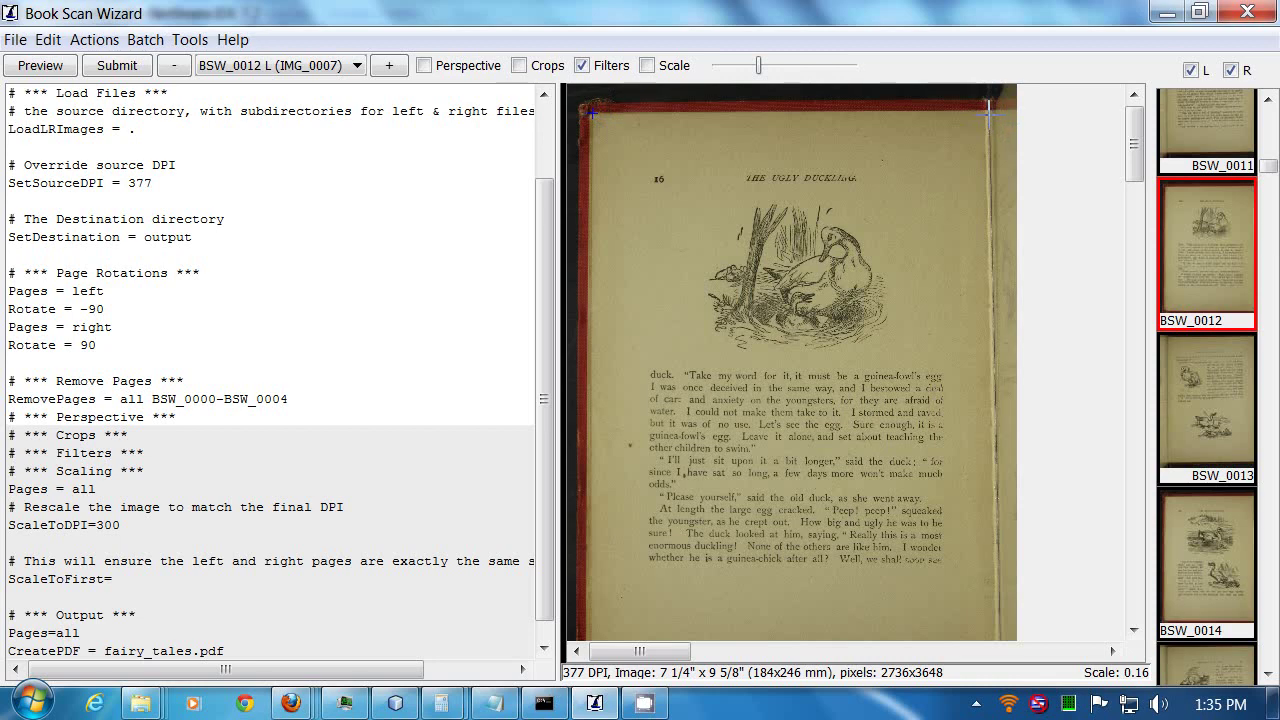
pyautogui.click(988, 113)
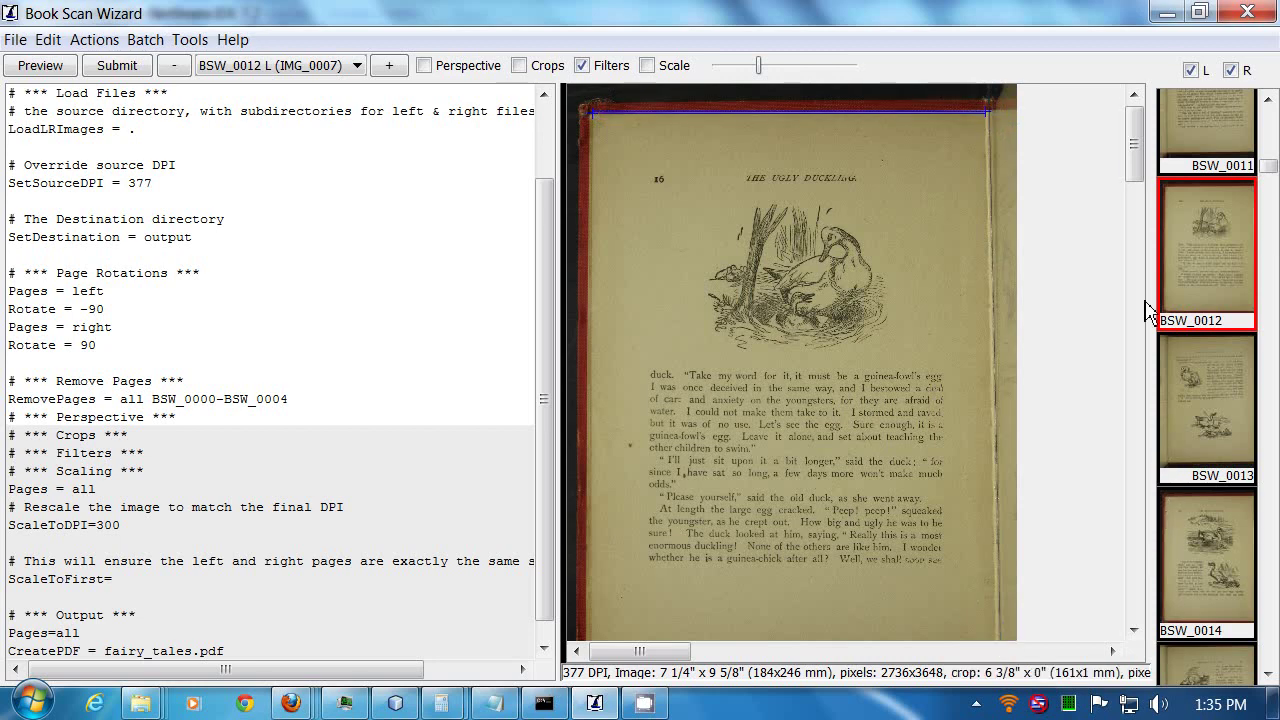
pyautogui.moveTo(1136, 150); pyautogui.dragTo(1137, 172)
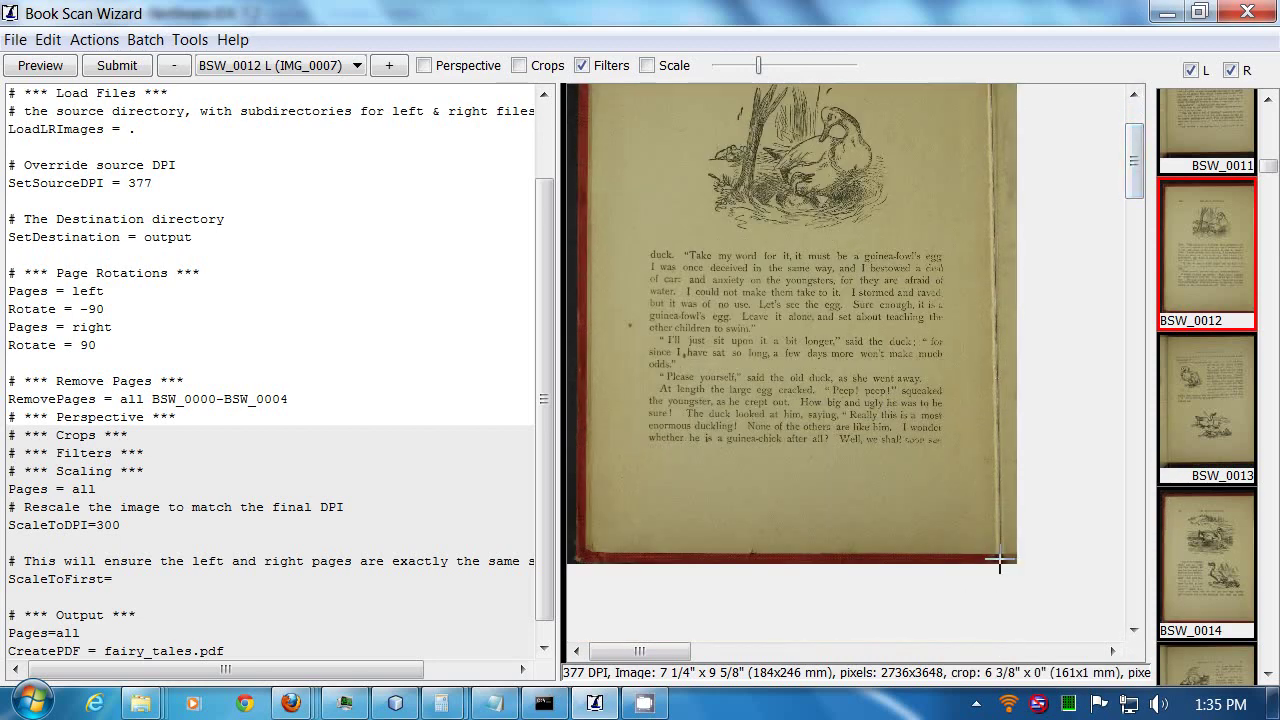
pyautogui.click(998, 560)
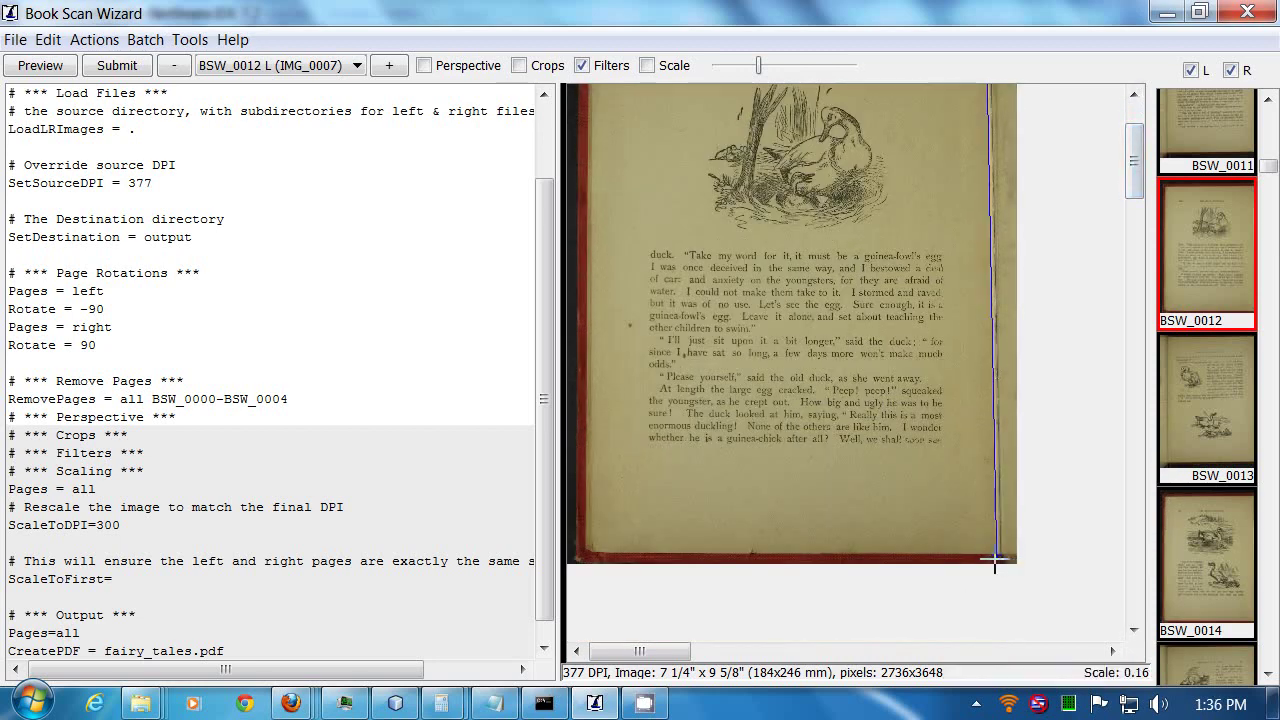
pyautogui.click(594, 558)
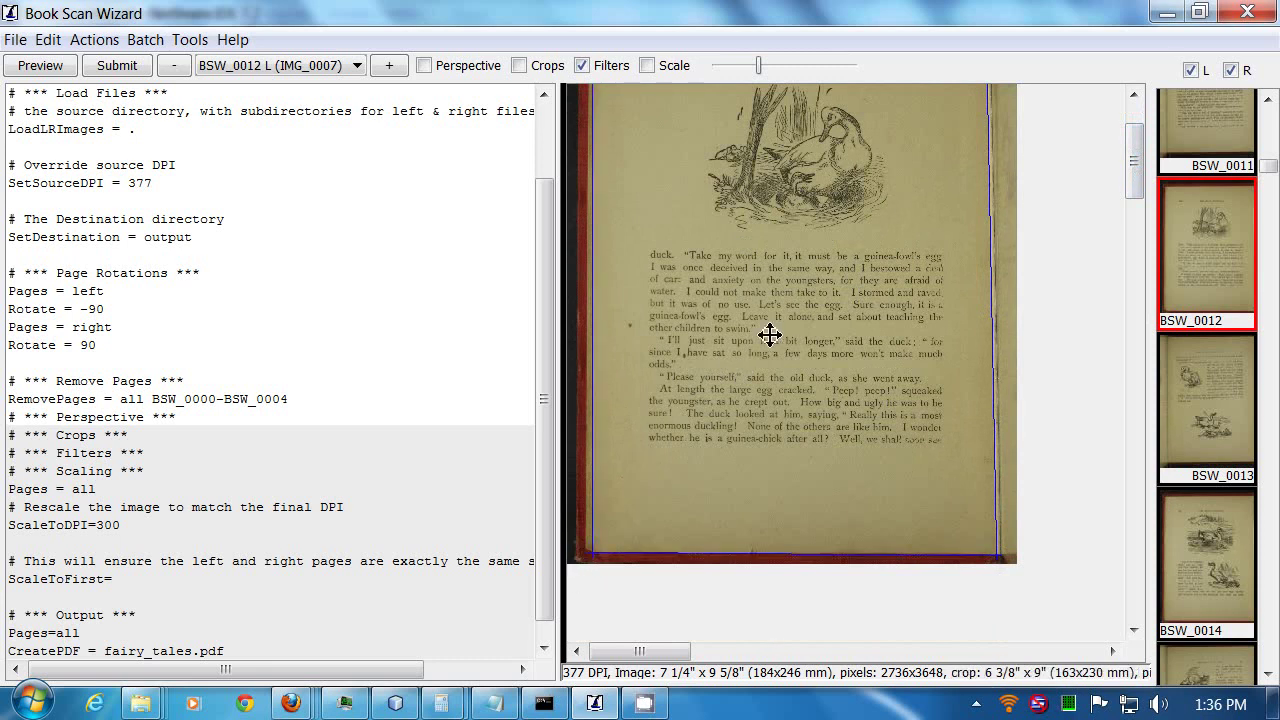
pyautogui.moveTo(1146, 185); pyautogui.dragTo(1140, 170)
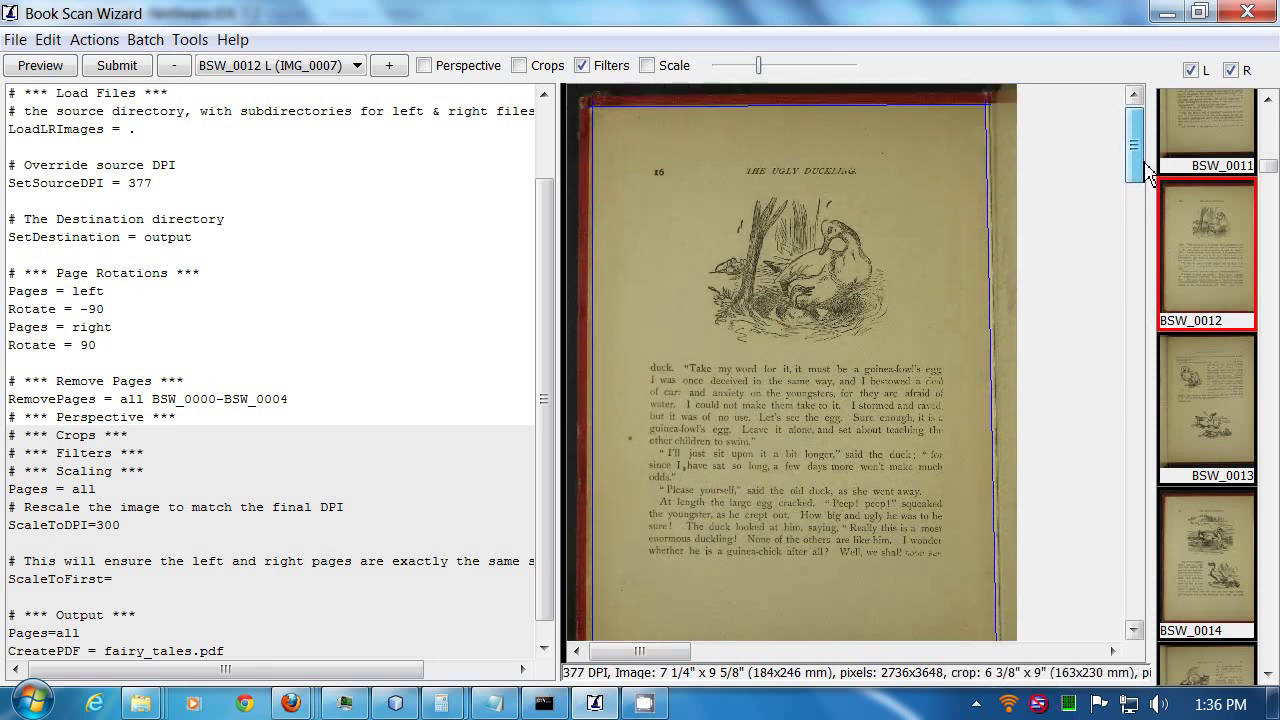
pyautogui.rightClick(803, 266)
pyautogui.click(889, 381)
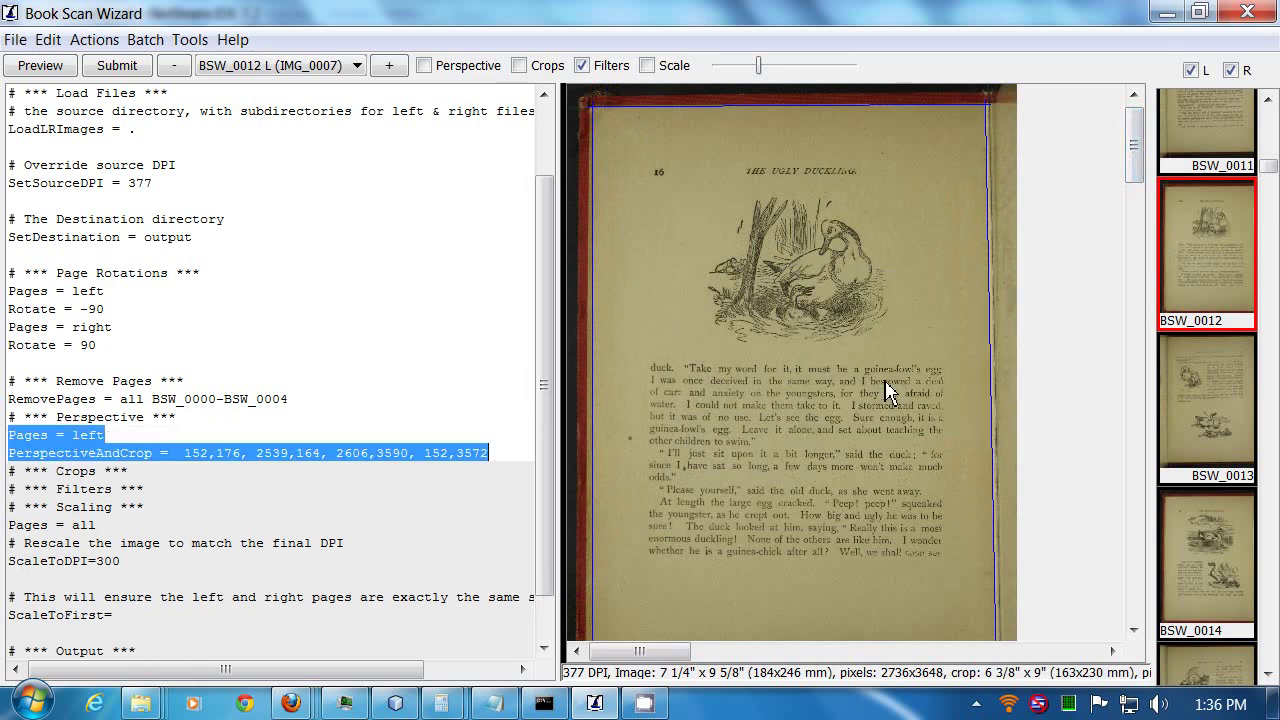
pyautogui.click(1218, 408)
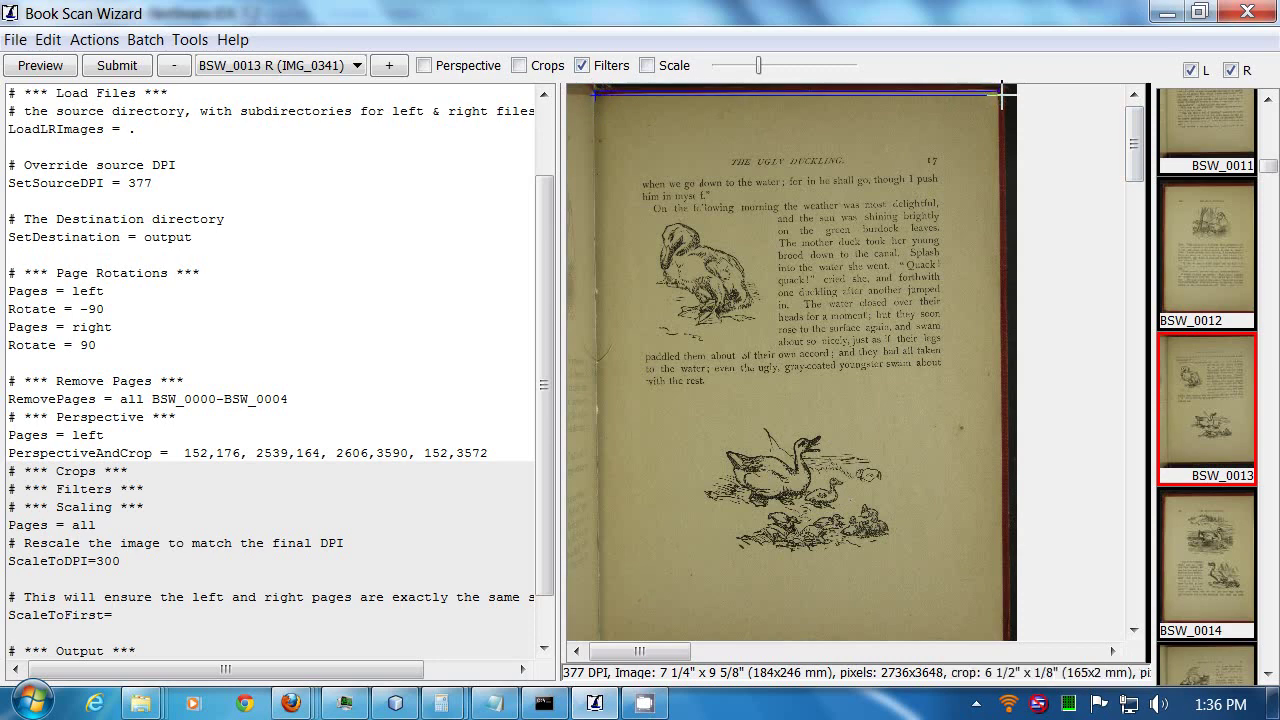
# Fit the crop box to BSW_0013 and insert the right-page perspective-and-crop lines
pyautogui.moveTo(1134, 145); pyautogui.dragTo(1147, 220)
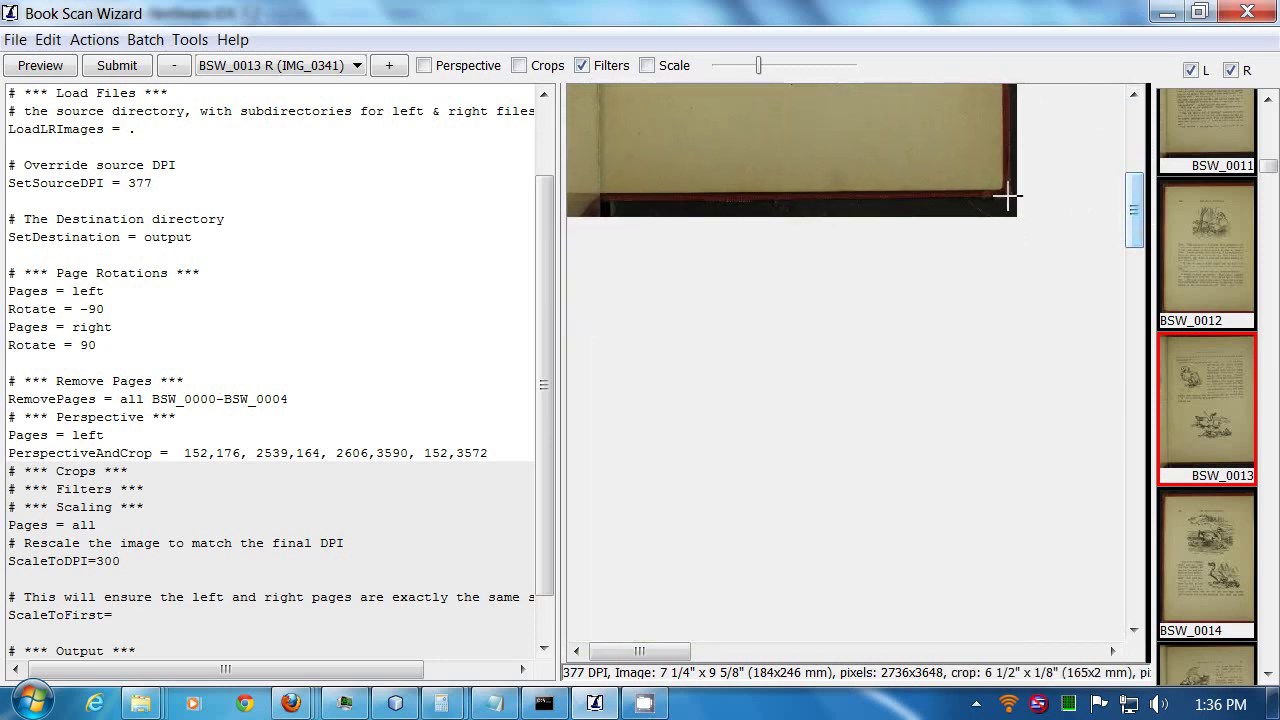
pyautogui.moveTo(1006, 197); pyautogui.dragTo(602, 200)
pyautogui.moveTo(1132, 208); pyautogui.dragTo(1132, 138)
pyautogui.moveTo(758, 66); pyautogui.dragTo(771, 64)
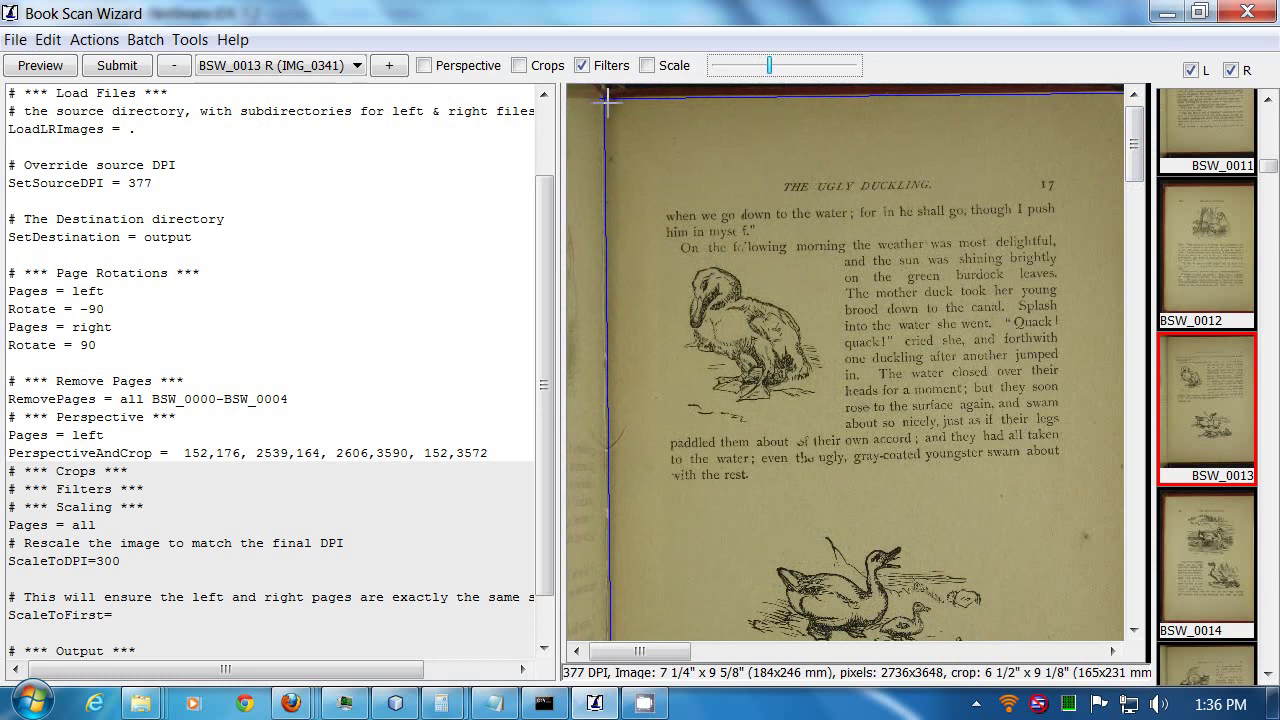
pyautogui.moveTo(605, 100); pyautogui.dragTo(604, 100)
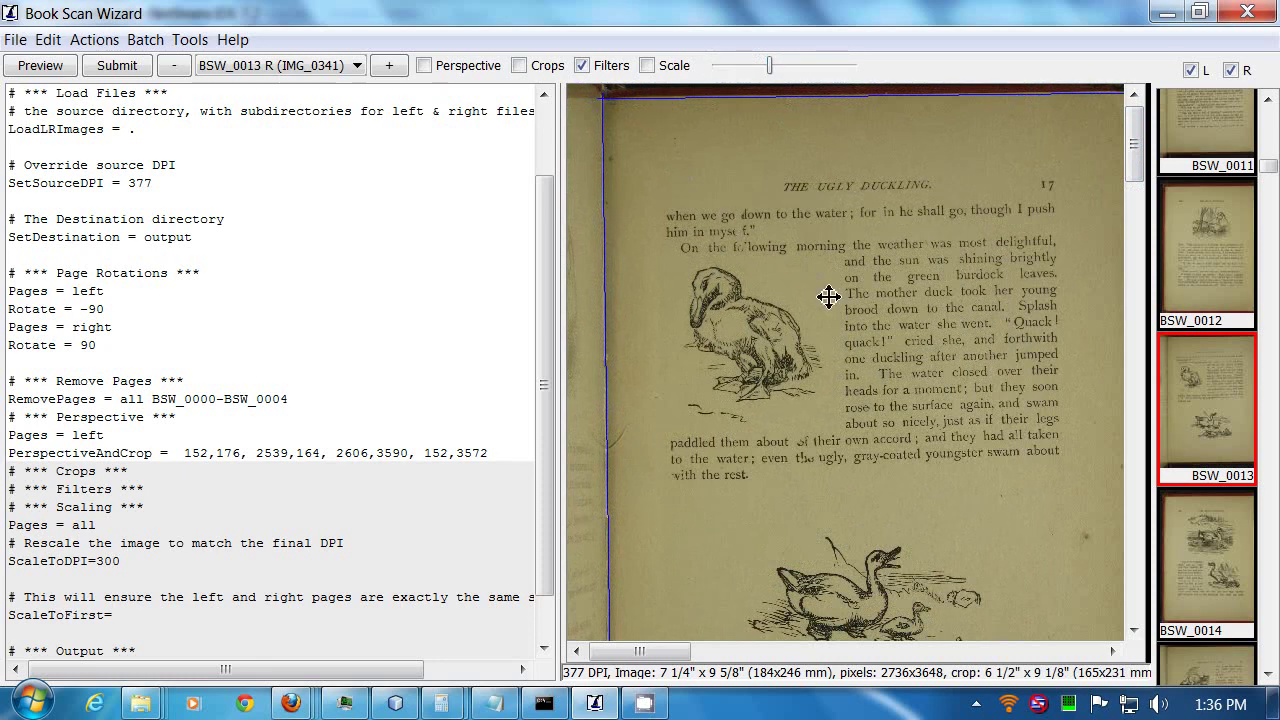
pyautogui.moveTo(770, 65); pyautogui.dragTo(762, 66)
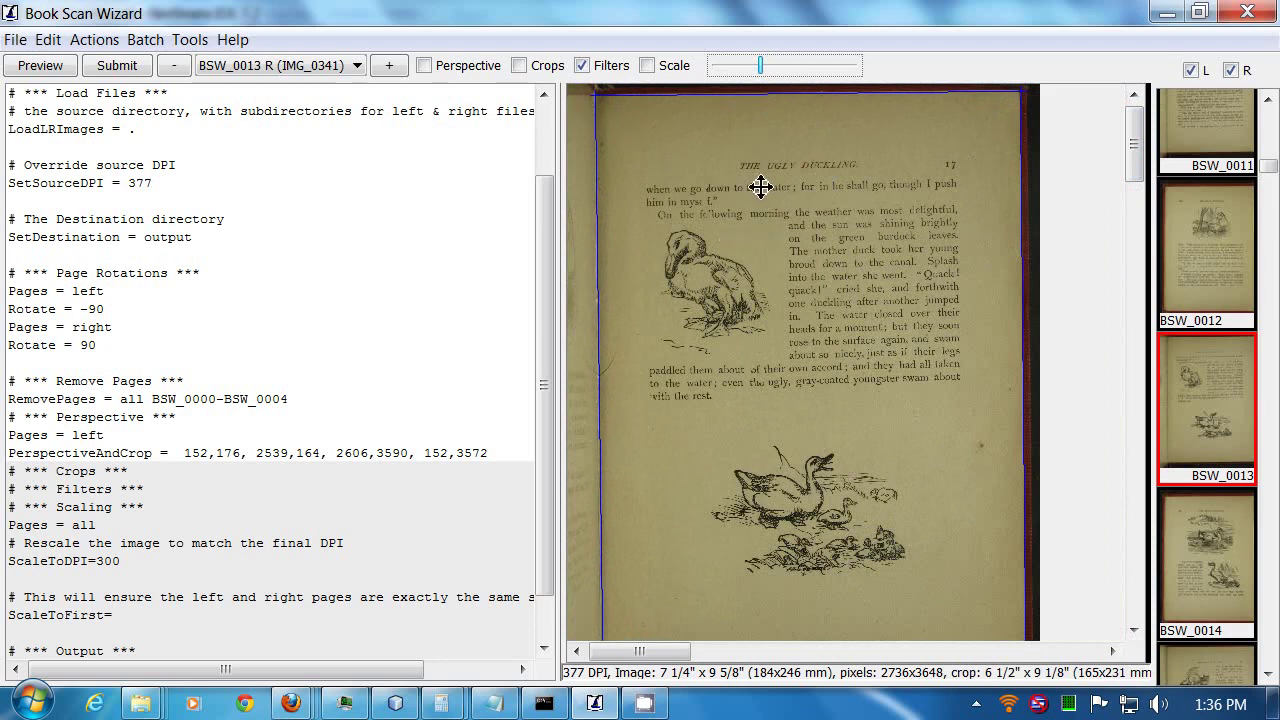
pyautogui.rightClick(762, 185)
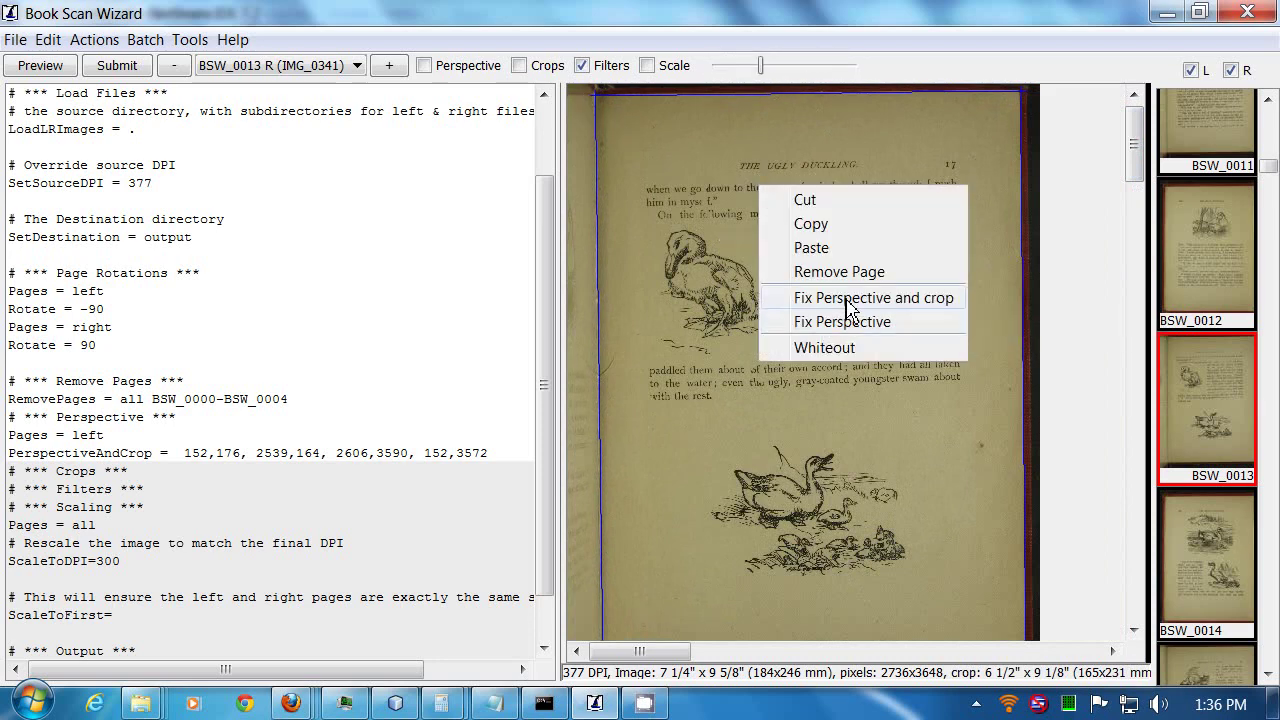
pyautogui.click(848, 298)
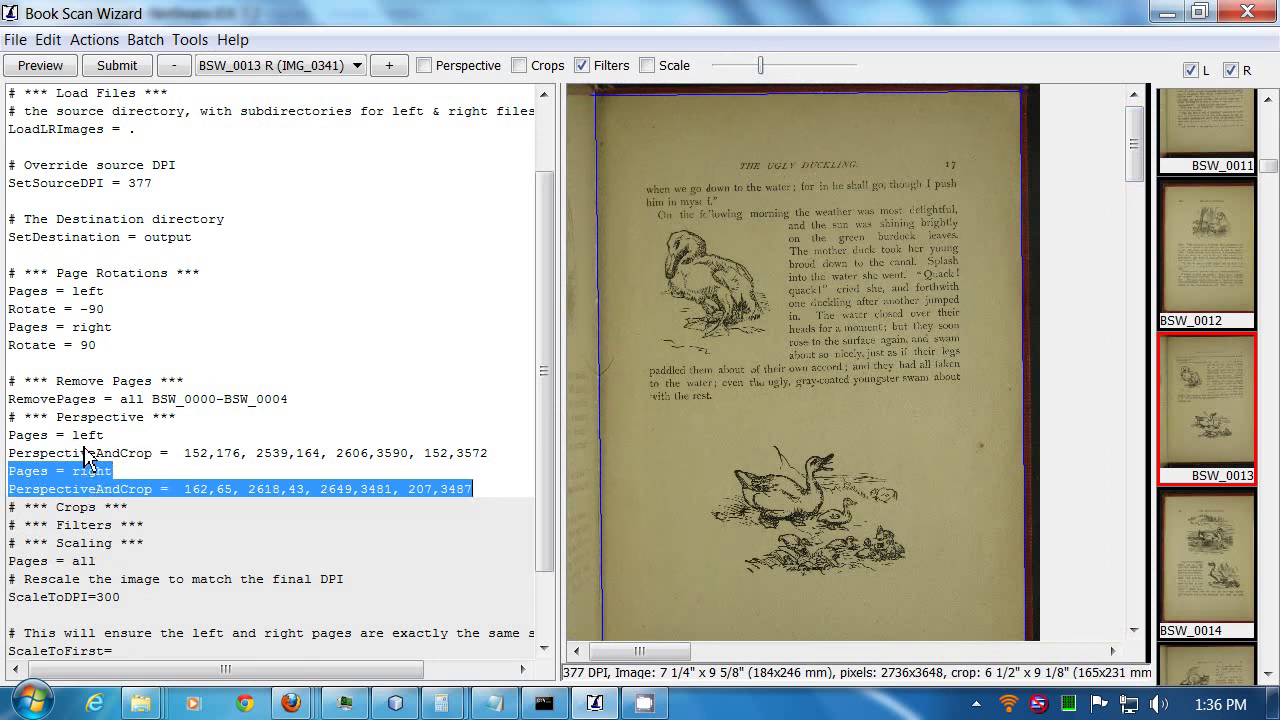
# Fit the crop corners to page BSW_0043 and insert its StartPage perspective-and-crop entry
pyautogui.click(86, 515)
pyautogui.moveTo(1268, 165); pyautogui.dragTo(1276, 300)
pyautogui.click(1207, 383)
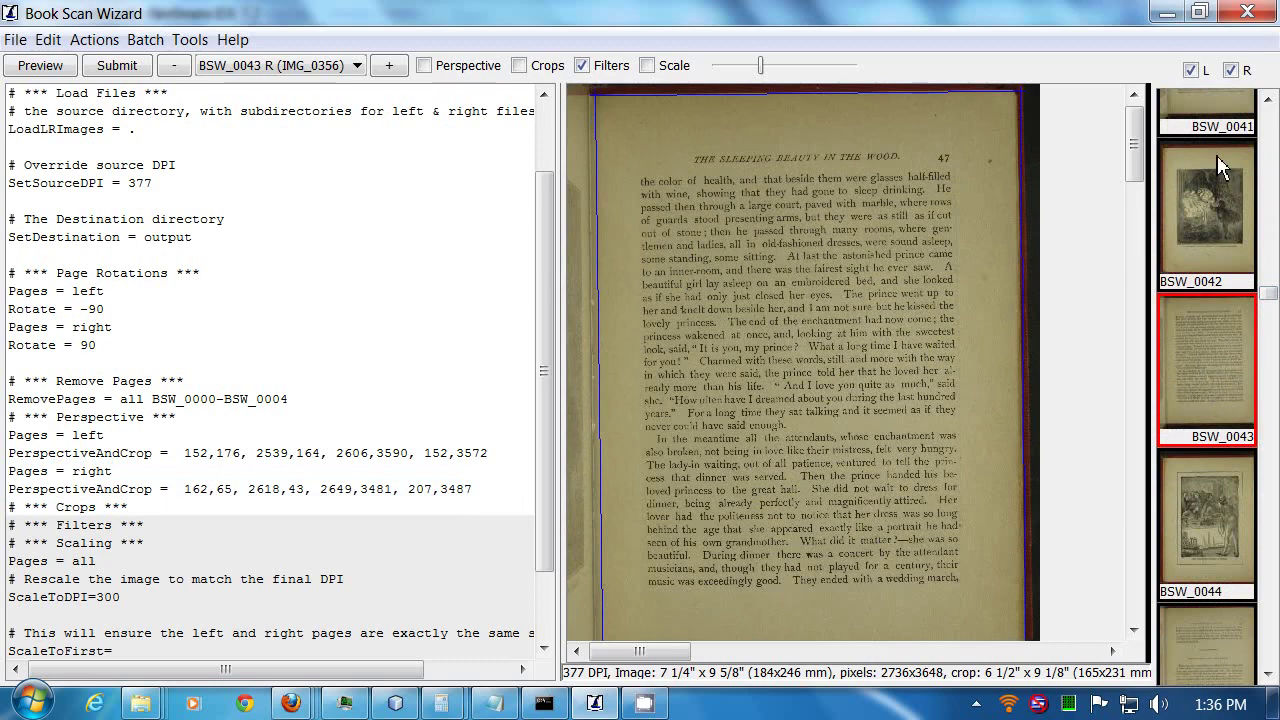
pyautogui.moveTo(1134, 150); pyautogui.dragTo(1147, 178)
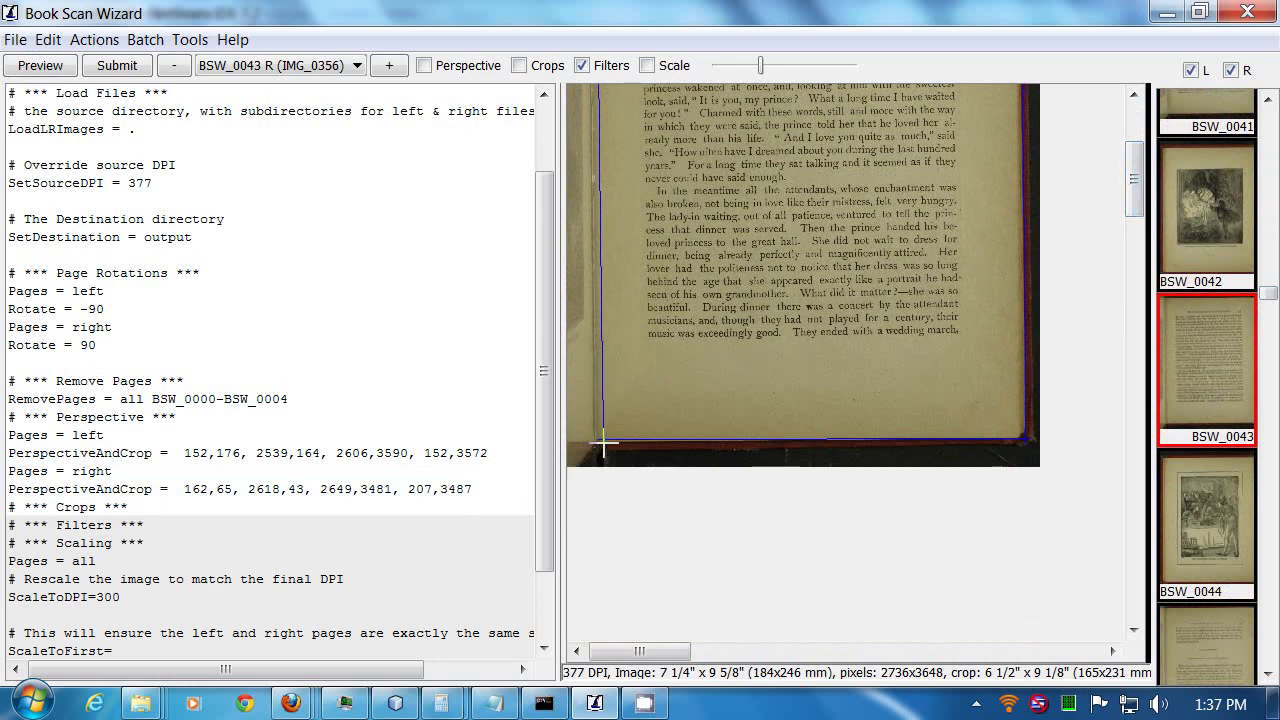
pyautogui.moveTo(607, 447); pyautogui.dragTo(597, 442)
pyautogui.moveTo(1134, 178); pyautogui.dragTo(1134, 142)
pyautogui.moveTo(594, 100); pyautogui.dragTo(590, 96)
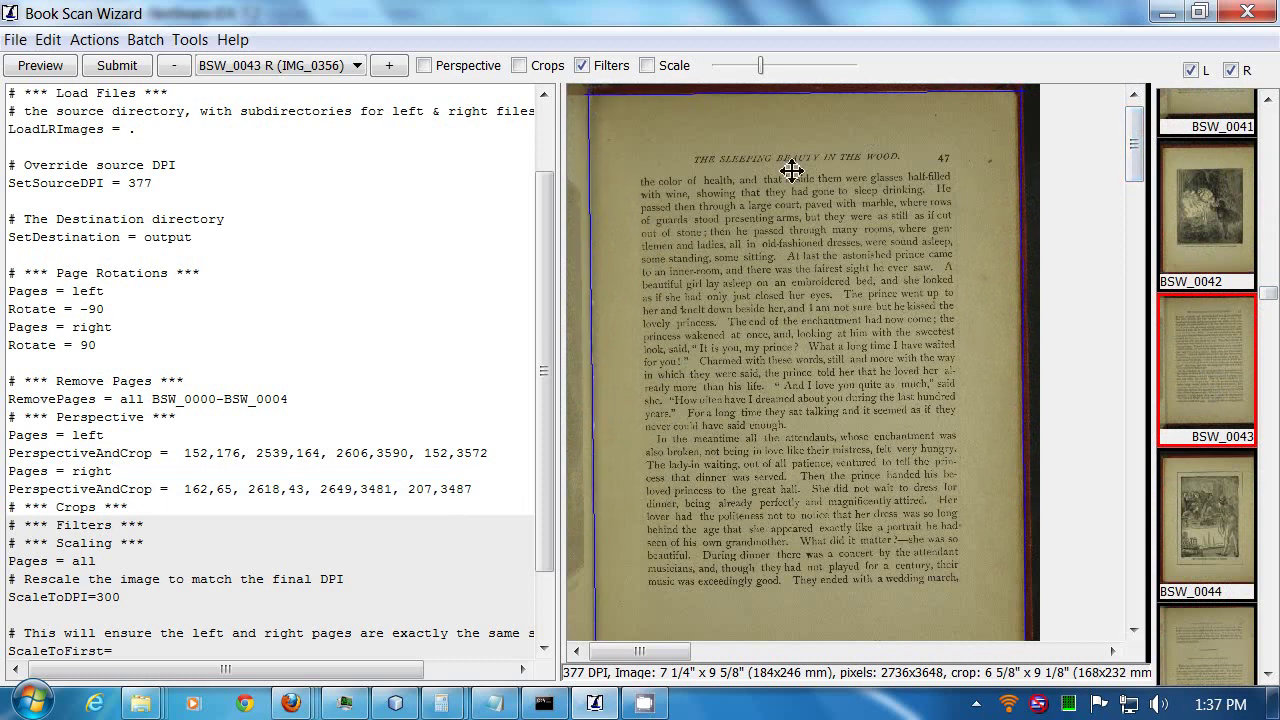
pyautogui.rightClick(800, 264)
pyautogui.click(860, 380)
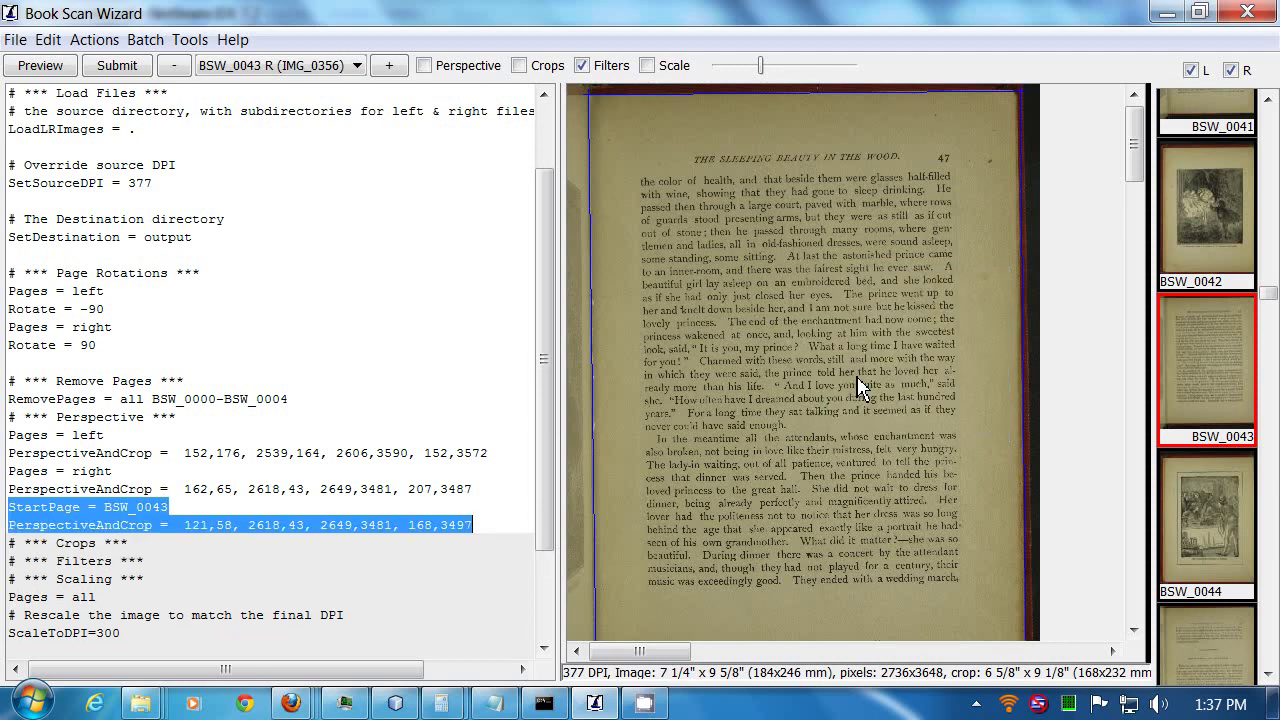
pyautogui.scroll(-2, 548, 400)
pyautogui.scroll(-1, 548, 400)
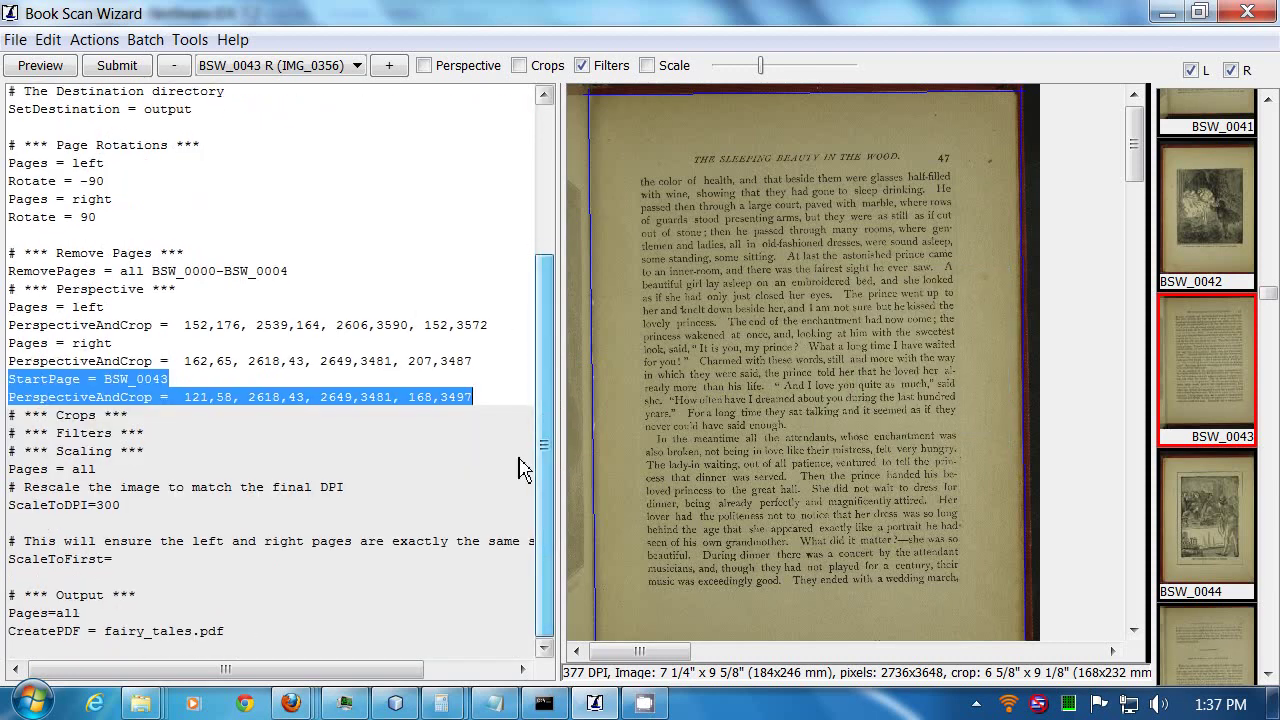
pyautogui.click(131, 350)
pyautogui.click(131, 314)
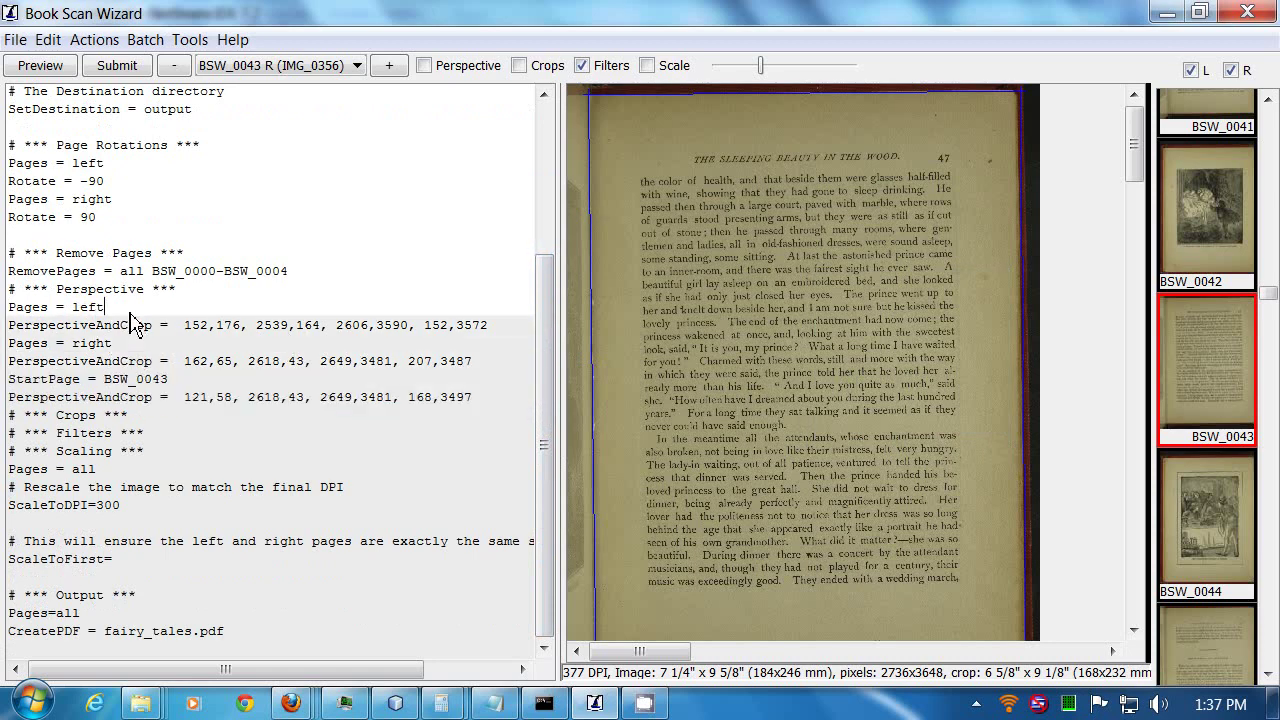
pyautogui.click(120, 349)
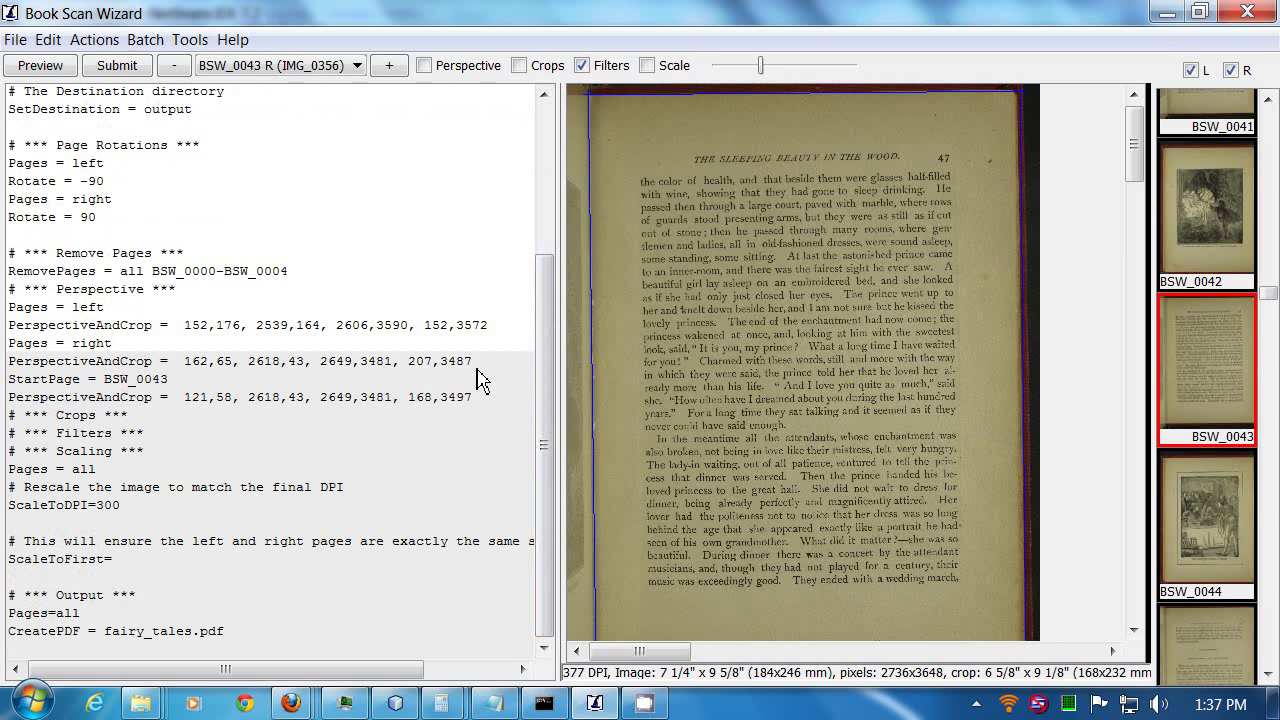
pyautogui.click(111, 386)
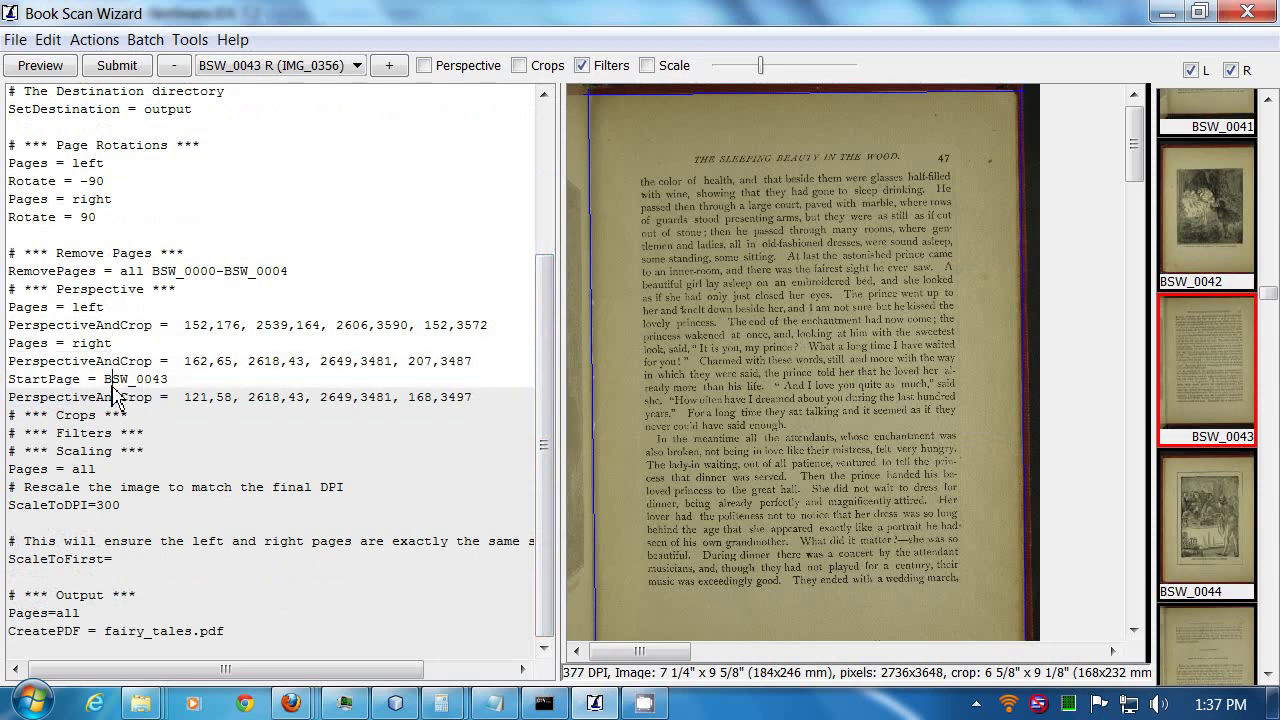
pyautogui.moveTo(170, 386)
pyautogui.mouseDown()
pyautogui.moveTo(130, 385)
pyautogui.moveTo(153, 380)
pyautogui.mouseUp()
pyautogui.click(116, 415)
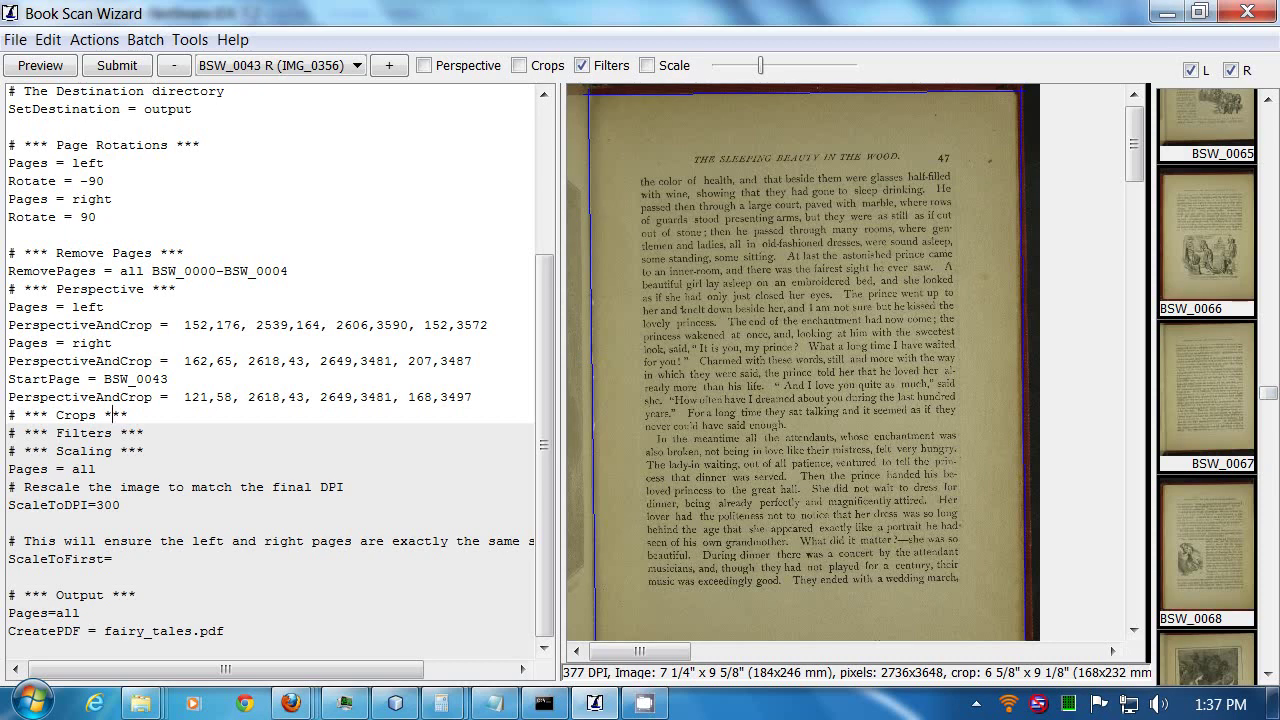
pyautogui.moveTo(1268, 400); pyautogui.dragTo(1268, 628)
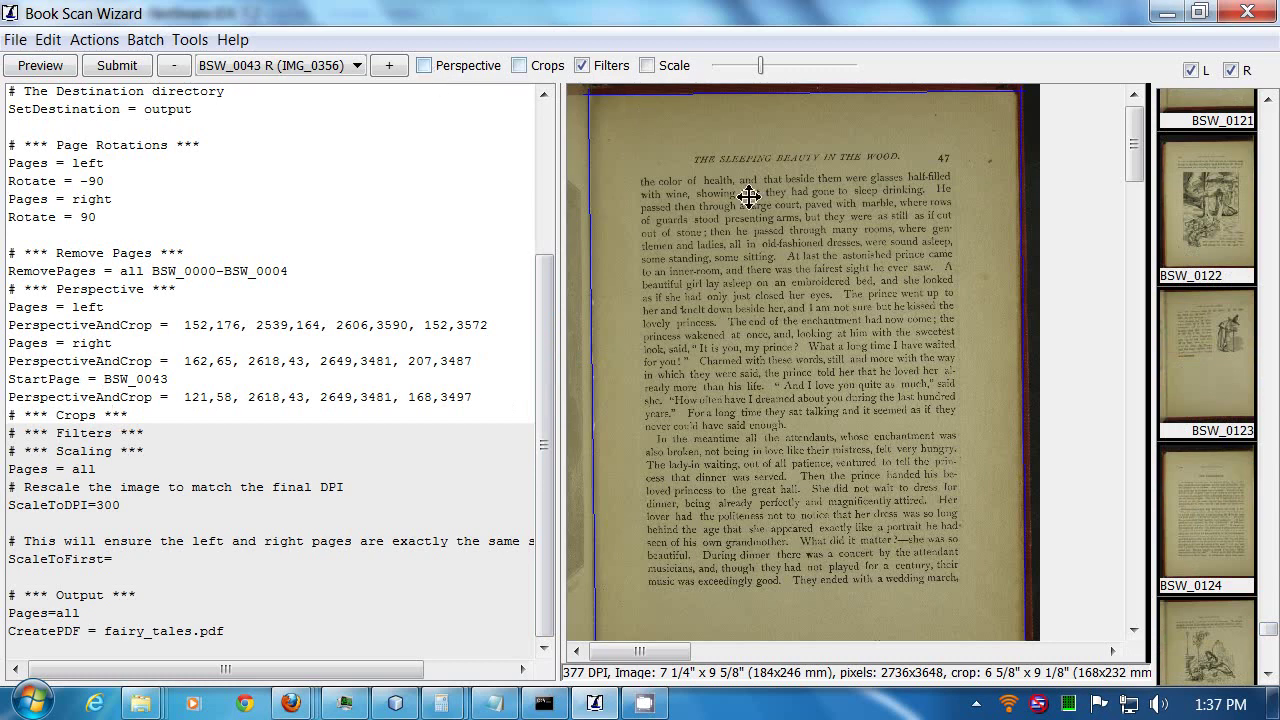
# Turn on the perspective preview and preview BSW_0043 at the Perspective and StartPage lines
pyautogui.click(431, 68)
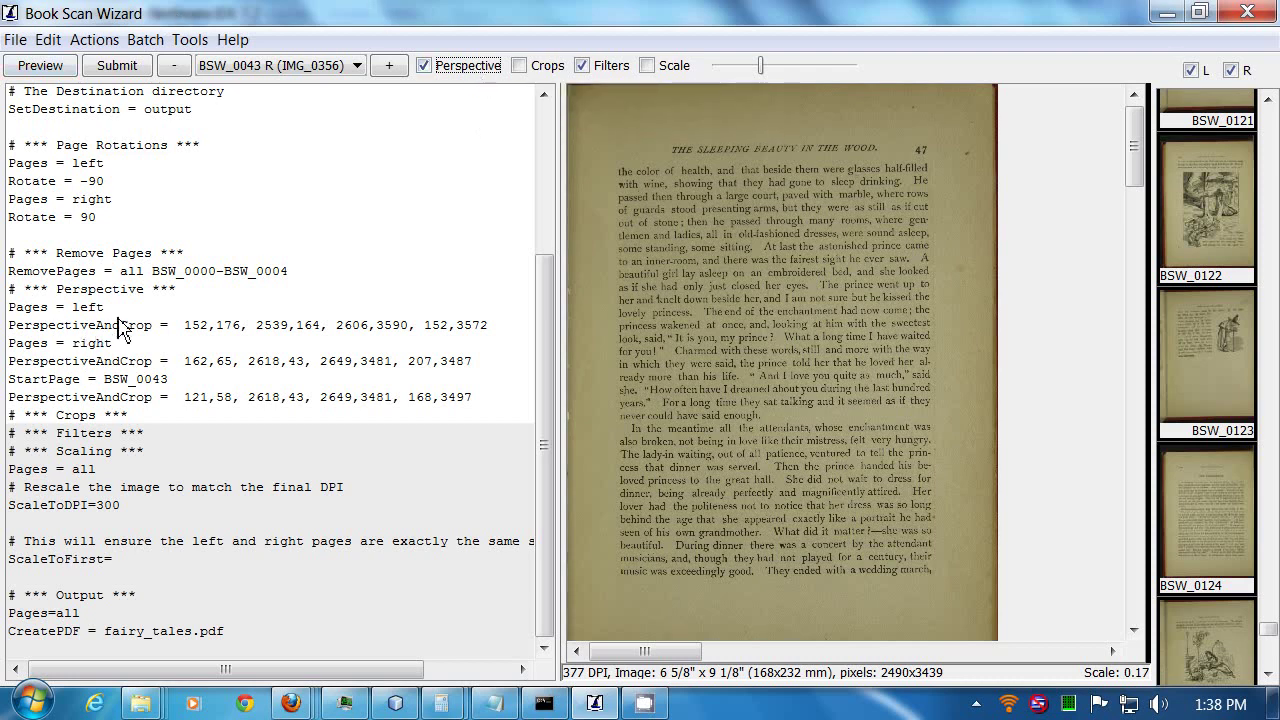
pyautogui.click(165, 312)
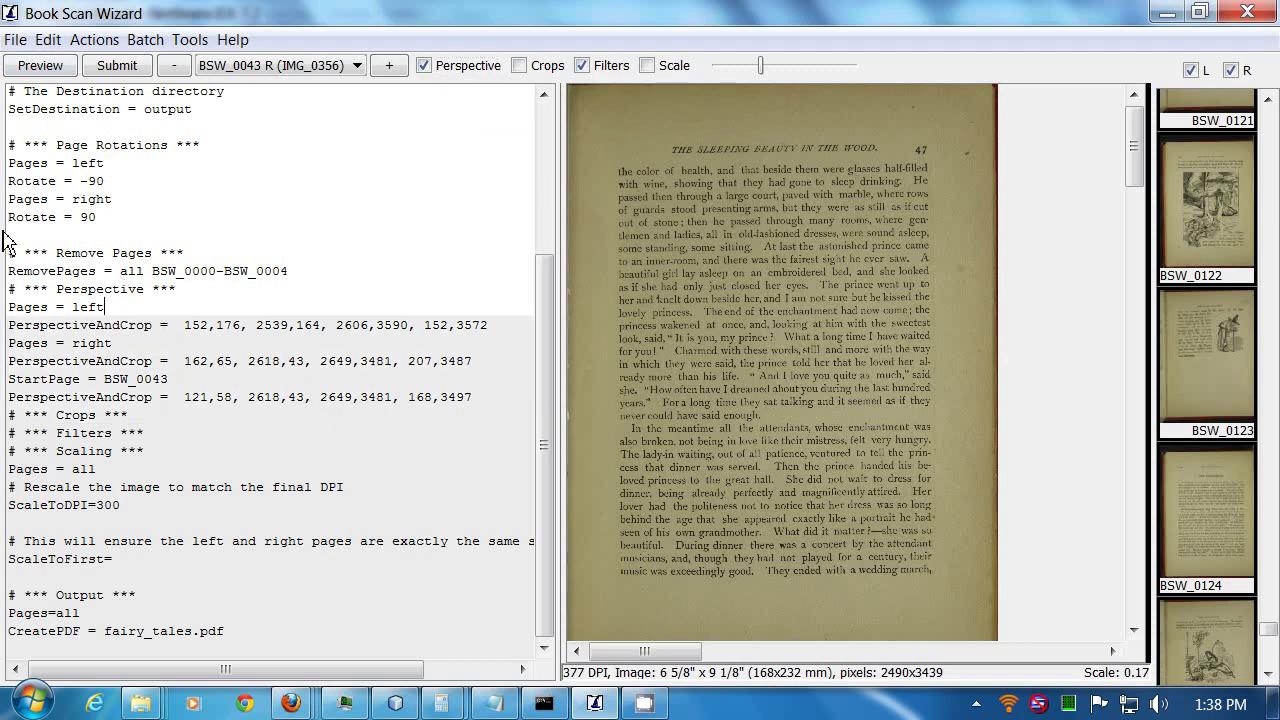
pyautogui.click(138, 433)
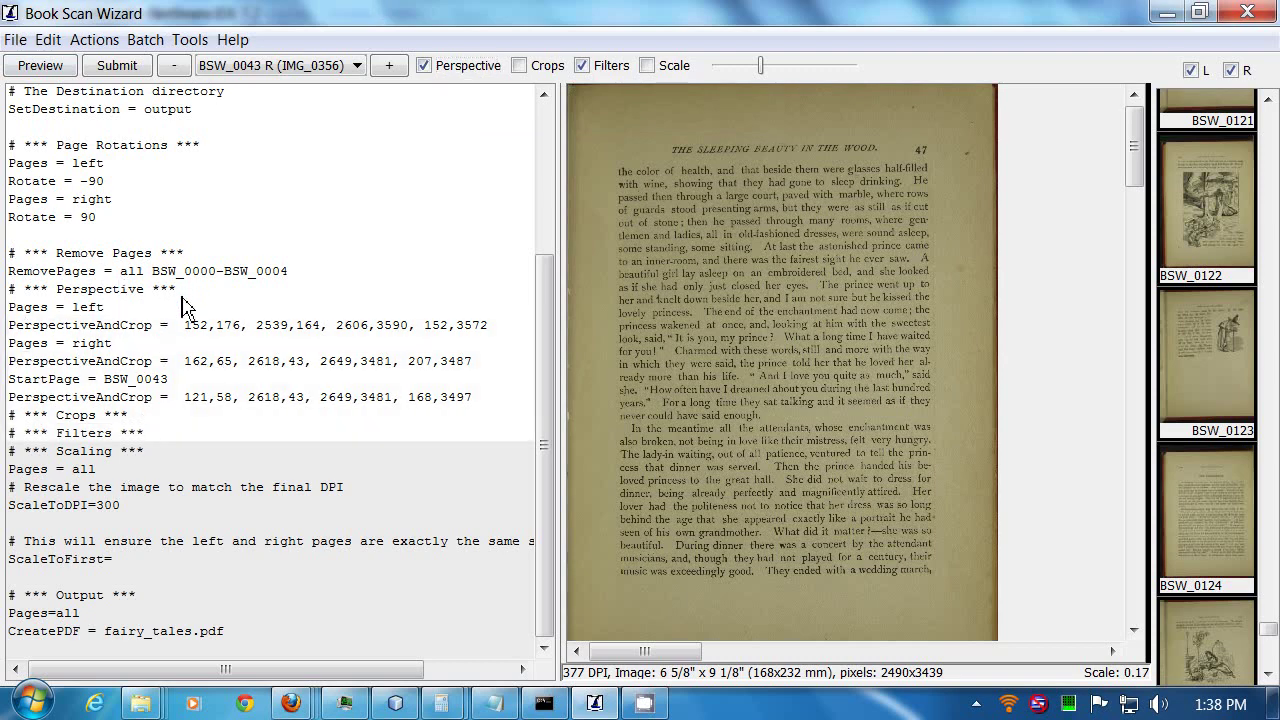
pyautogui.click(184, 306)
pyautogui.click(50, 68)
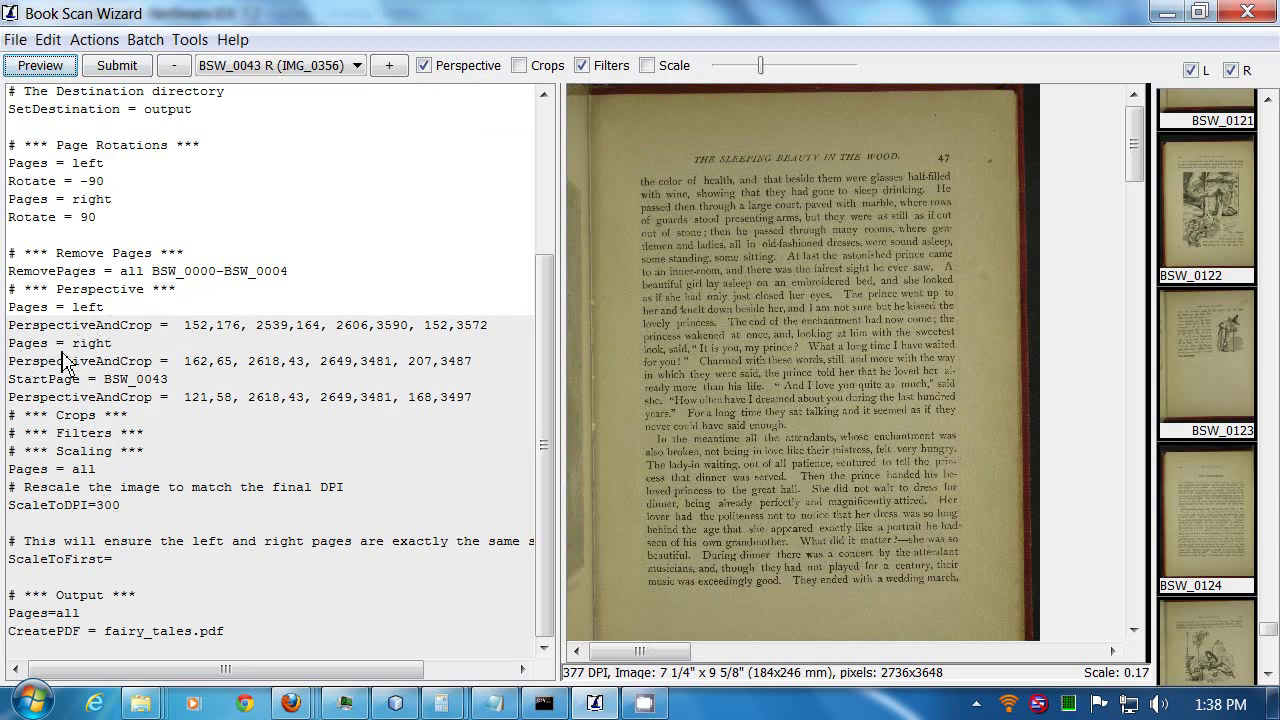
pyautogui.click(14, 371)
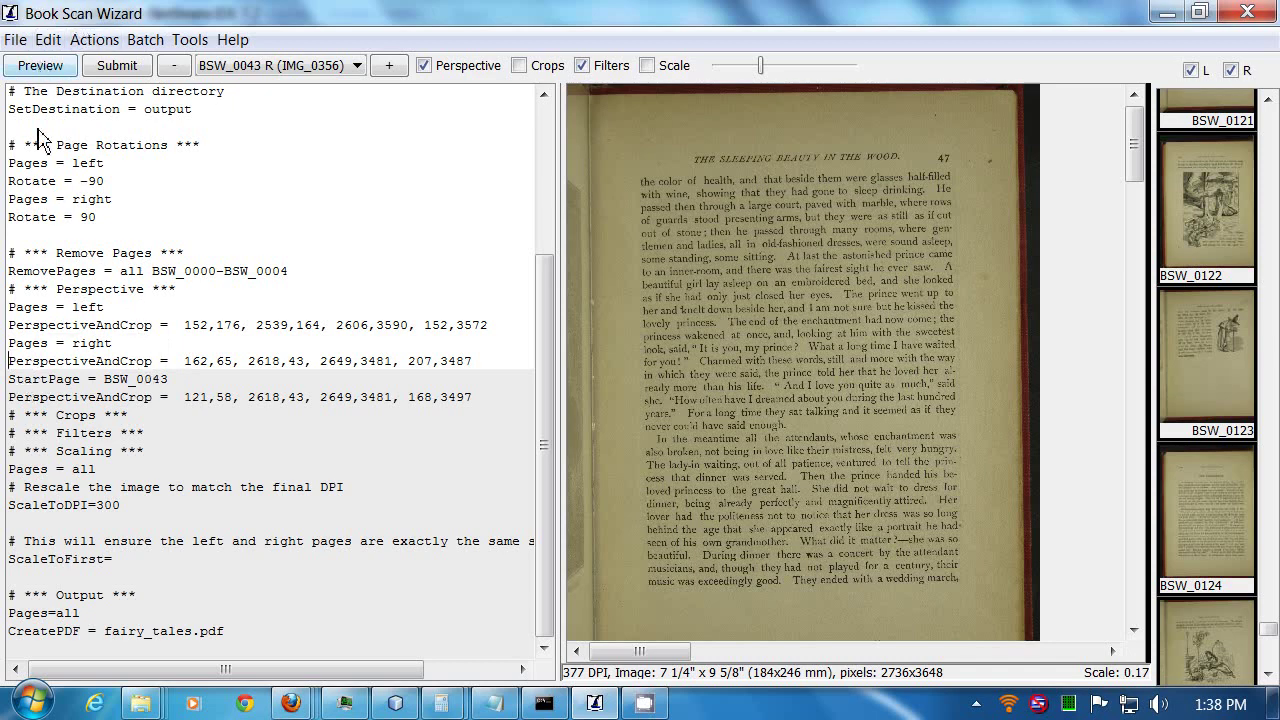
pyautogui.click(14, 419)
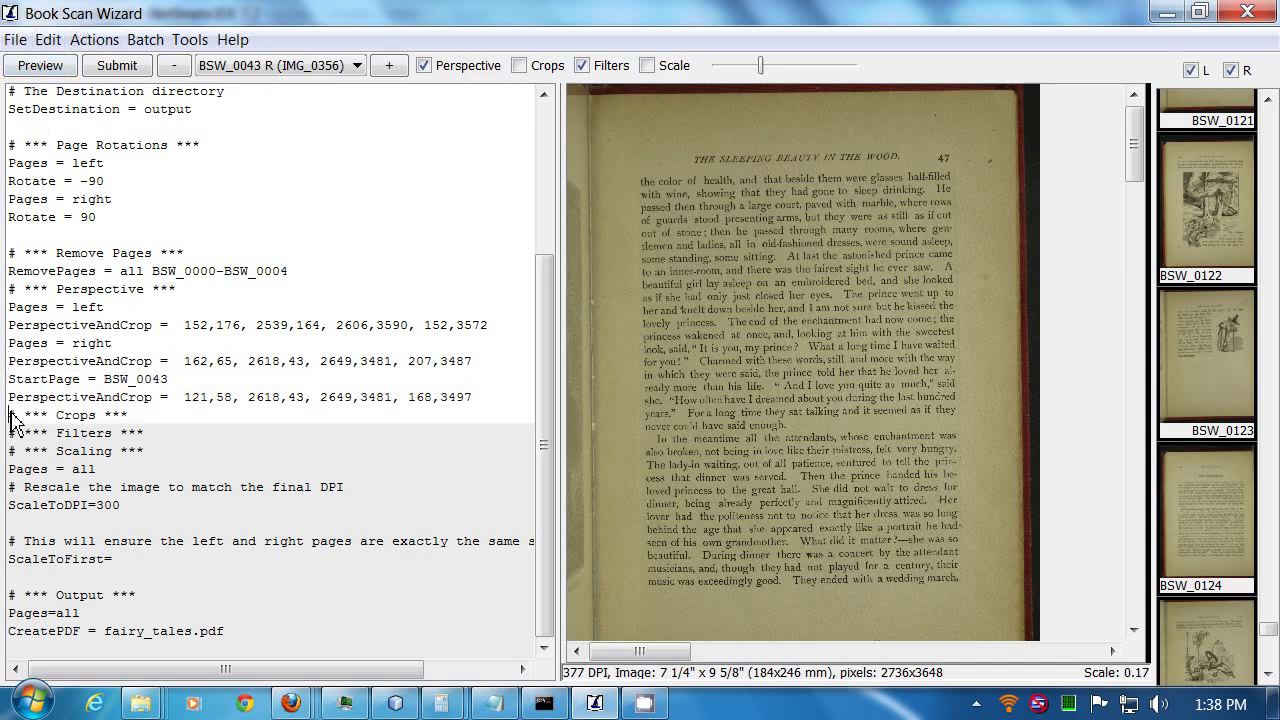
pyautogui.click(40, 66)
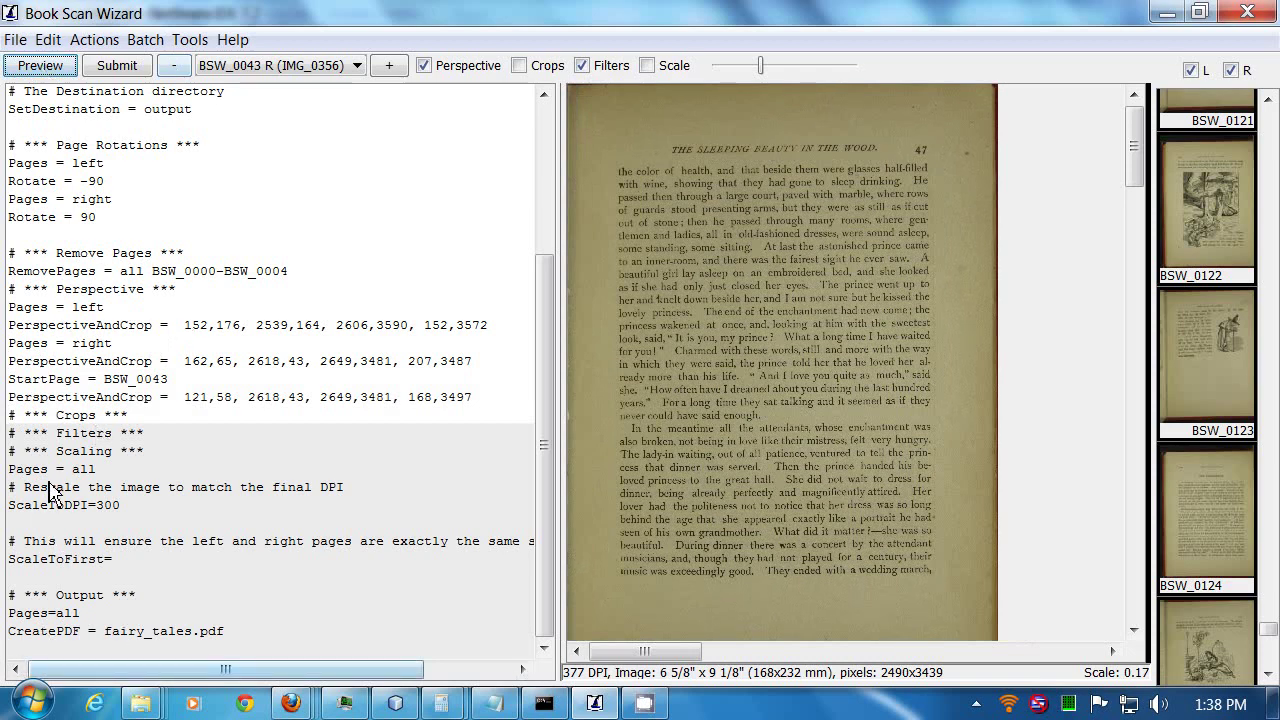
# Move the preview point to the Filters heading, then put the caret on RemovePages
pyautogui.click(11, 446)
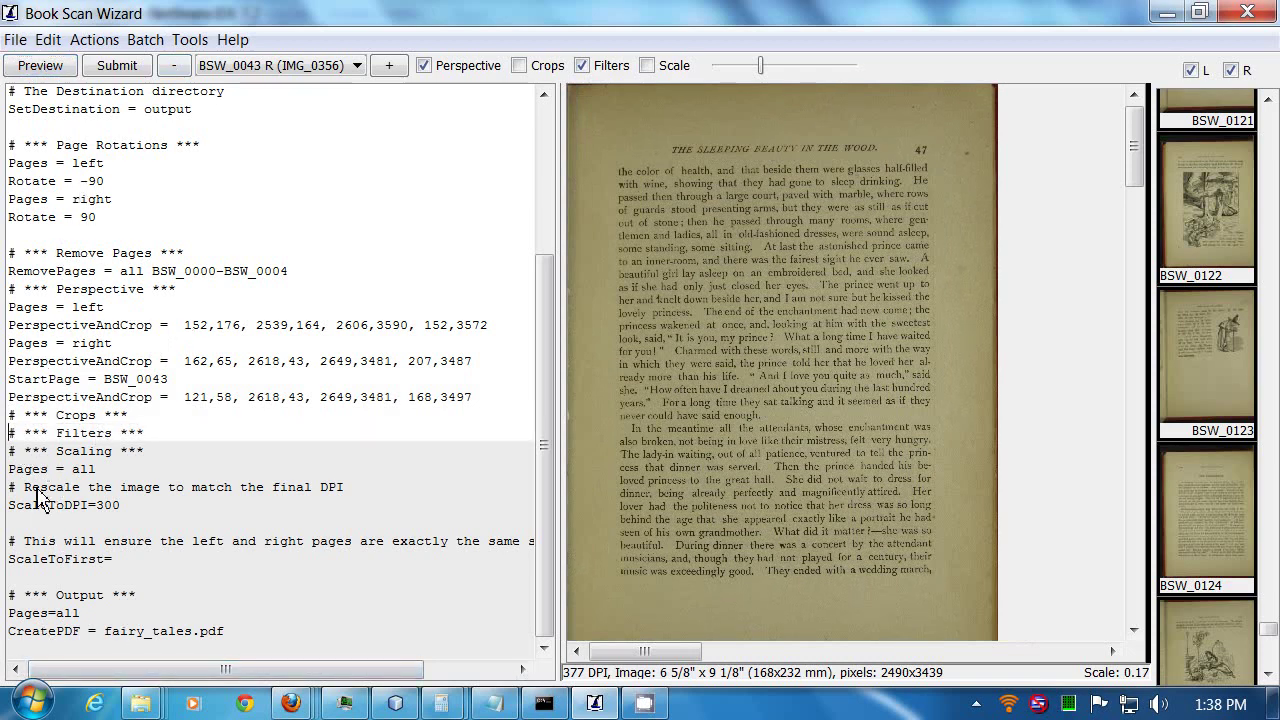
pyautogui.click(16, 430)
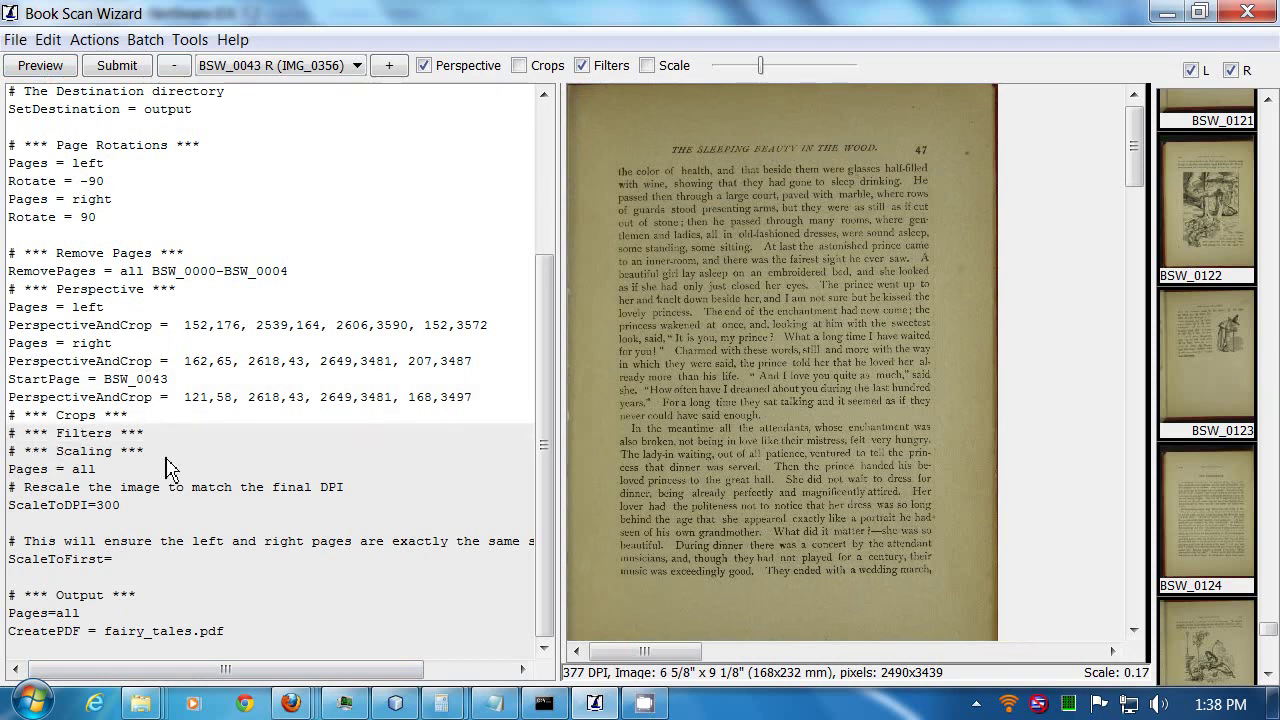
pyautogui.click(57, 433)
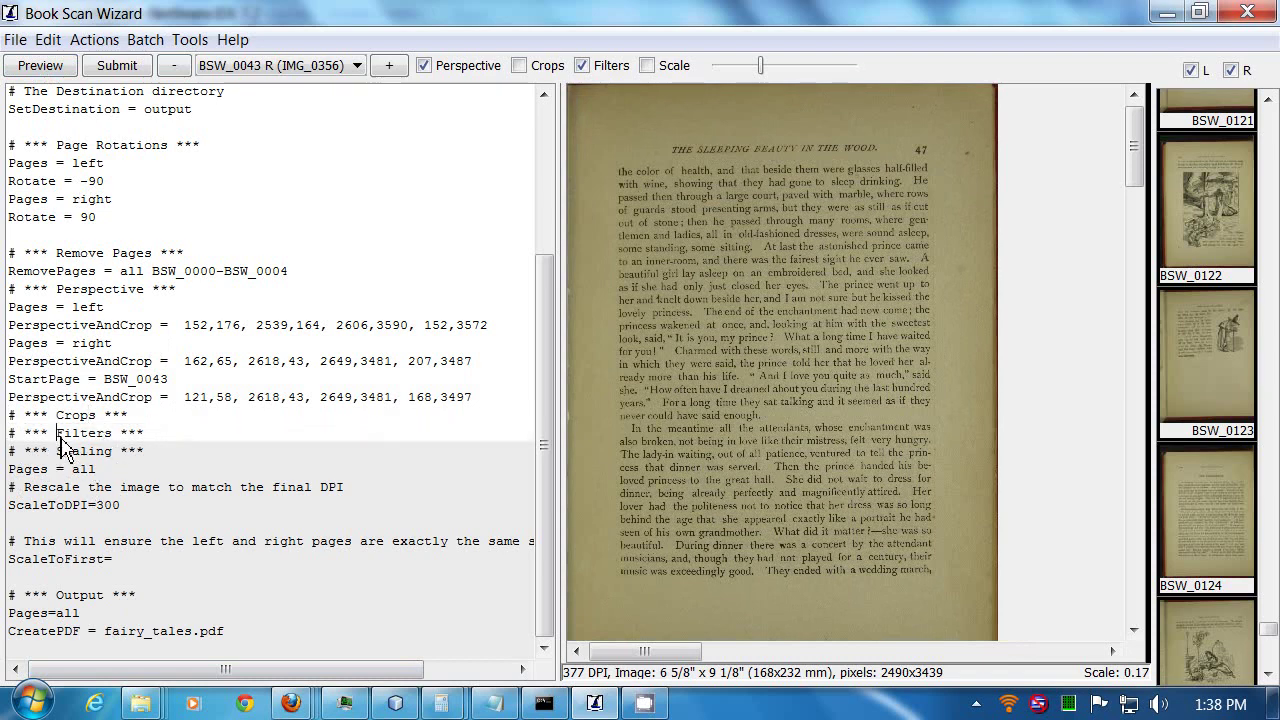
pyautogui.click(42, 271)
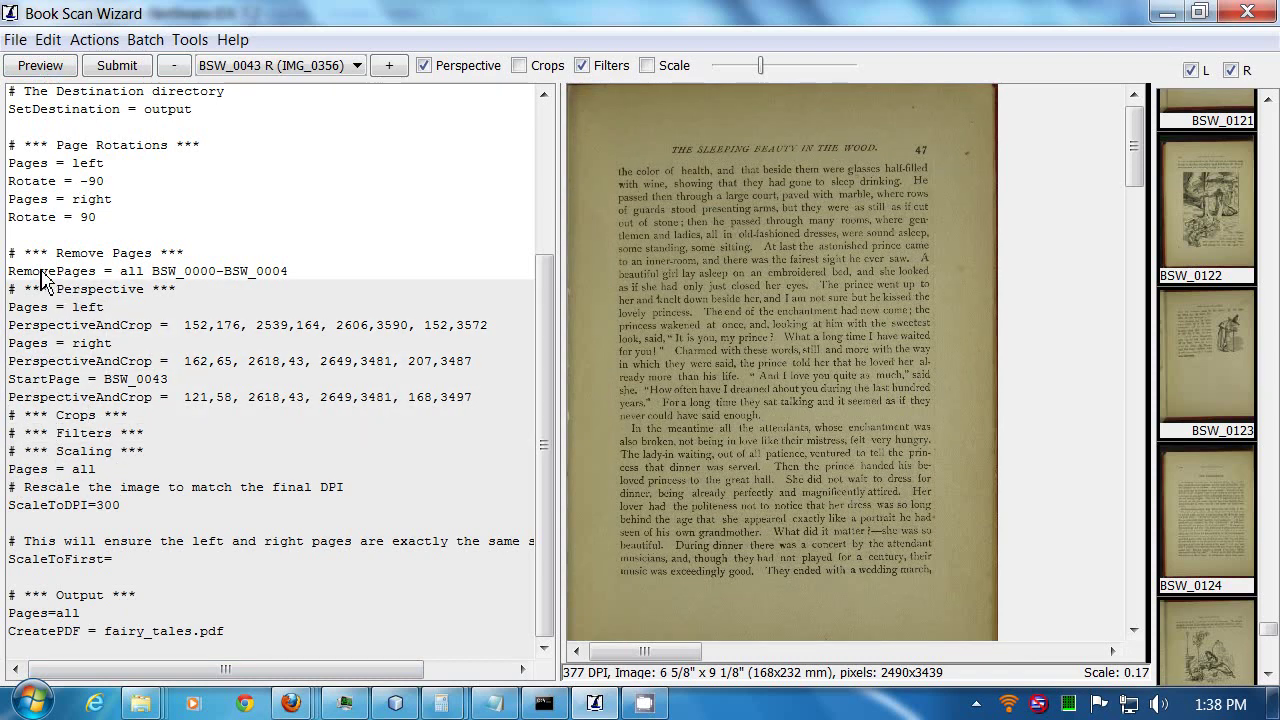
# Open help for RemovePages, read the PerspectiveAndCrop entry, then close BSW Help
pyautogui.press('F1')
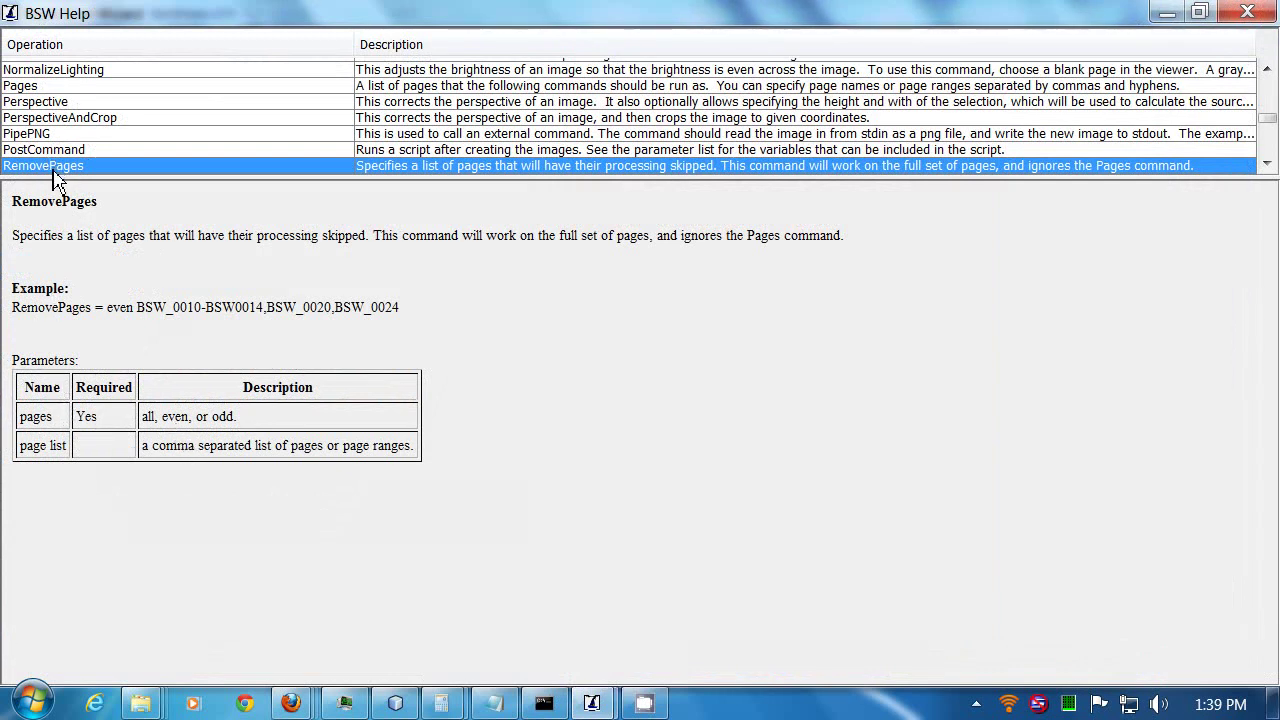
pyautogui.click(63, 117)
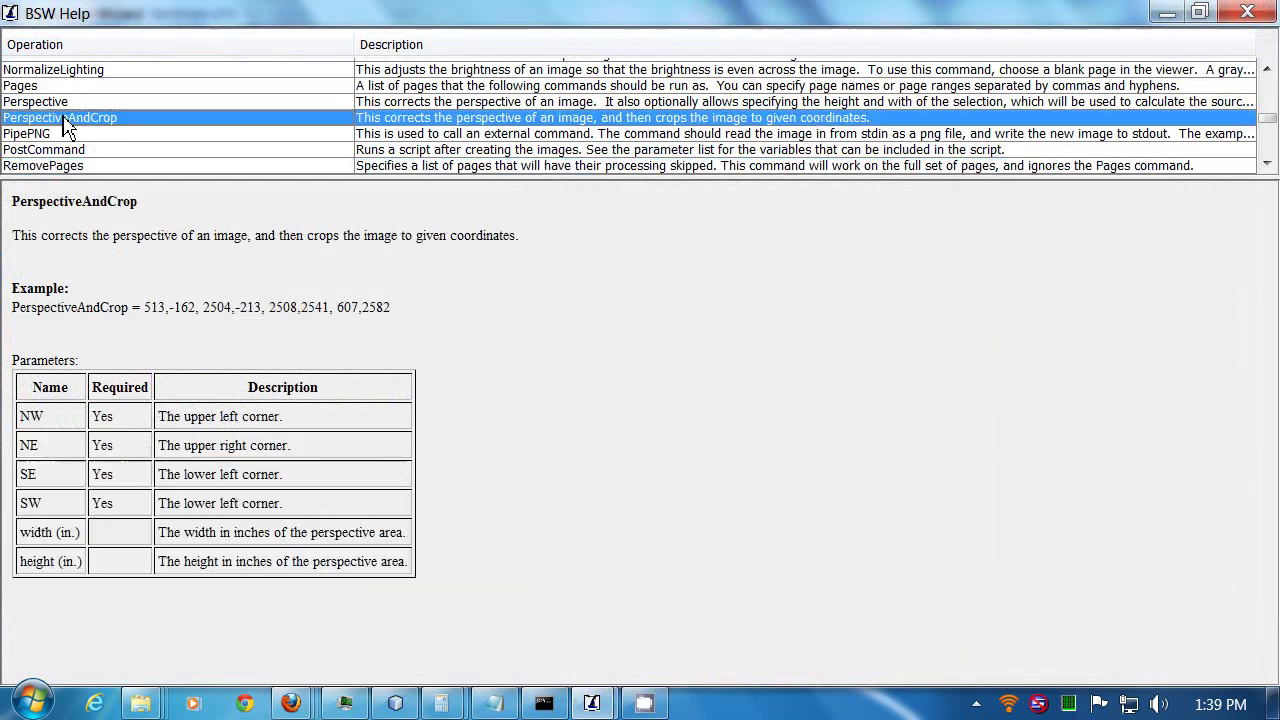
pyautogui.click(8, 14)
pyautogui.click(45, 163)
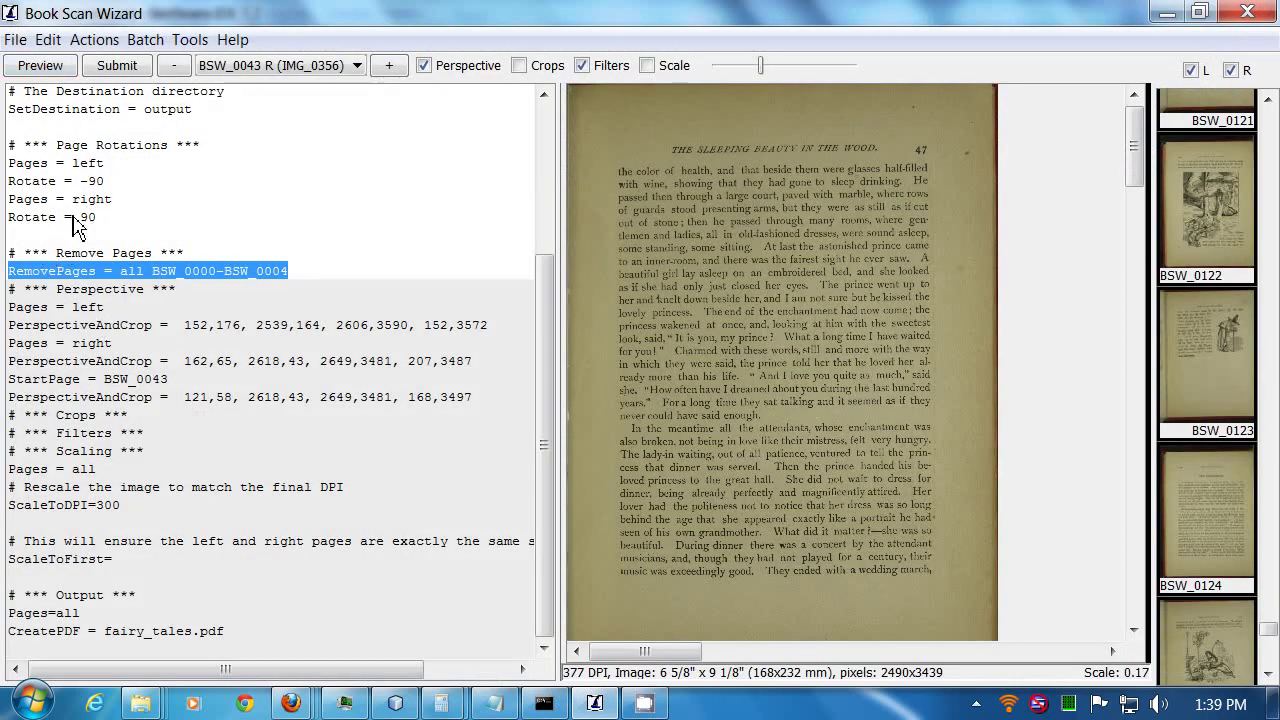
# Delete the old PerspectiveAndCrop lines under # *** Perspective ***, keep Pages = left, and refresh the preview
pyautogui.click(77, 248)
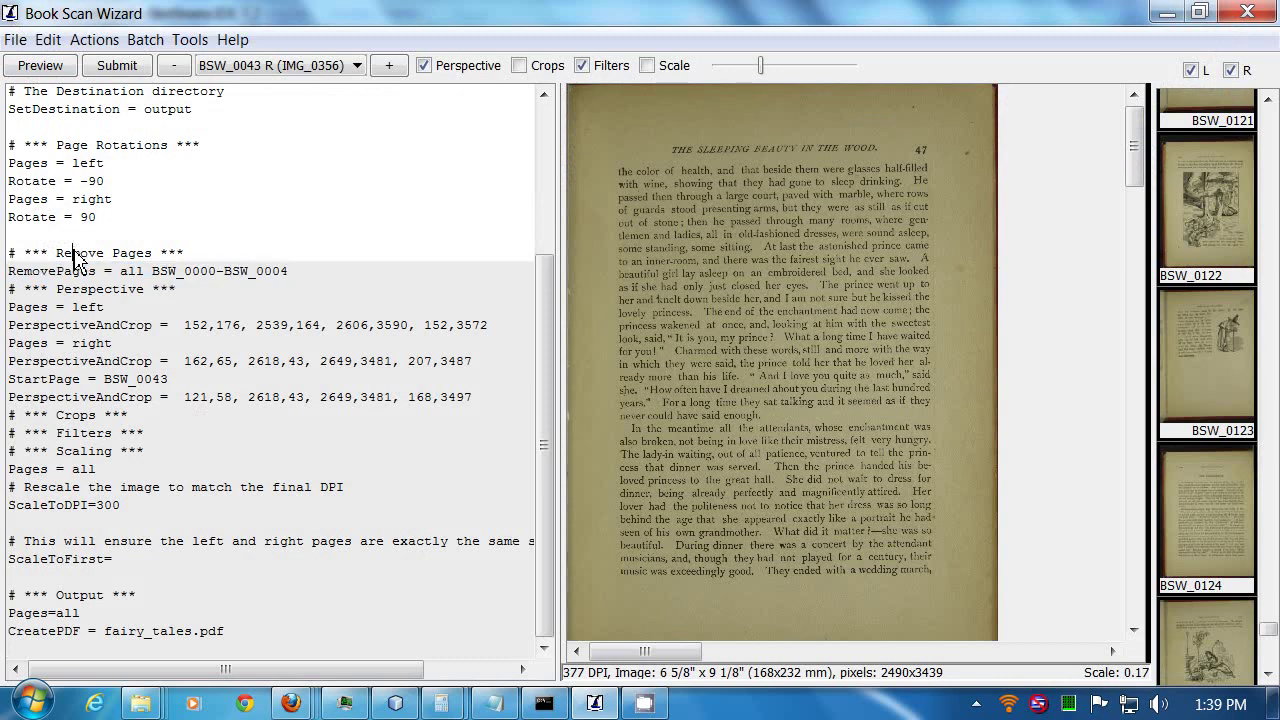
pyautogui.click(114, 418)
pyautogui.click(93, 488)
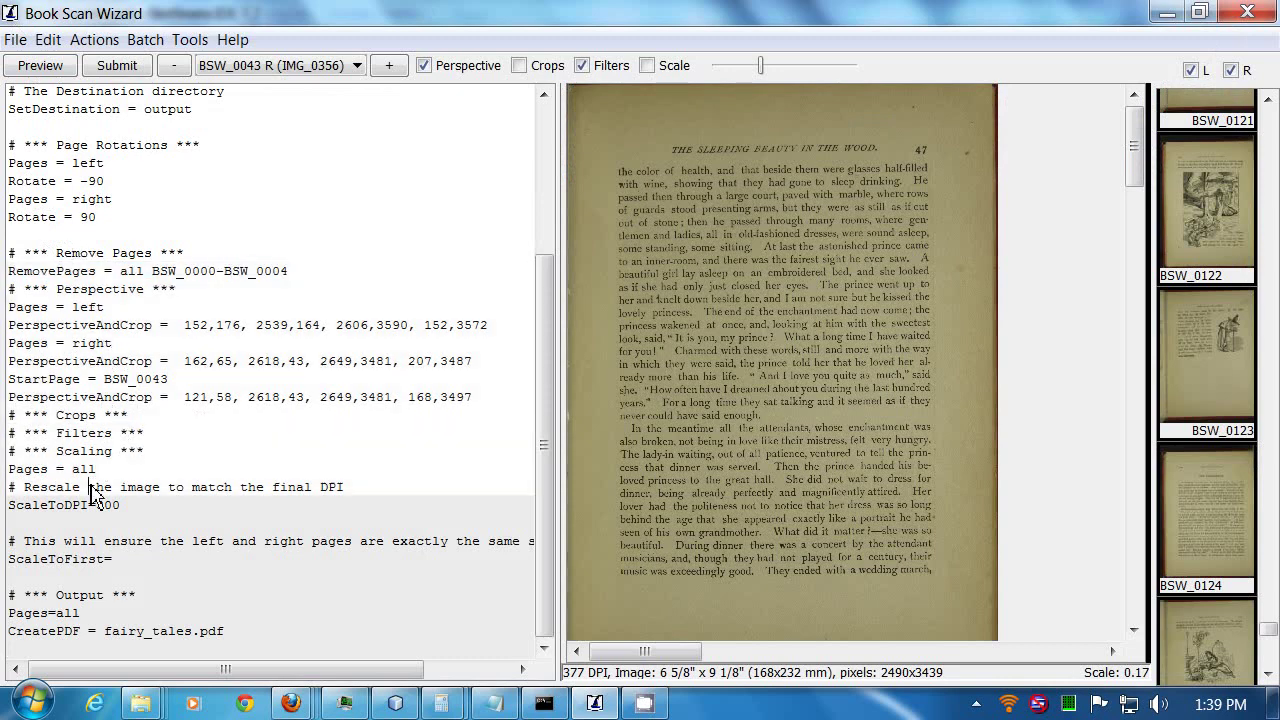
pyautogui.click(93, 541)
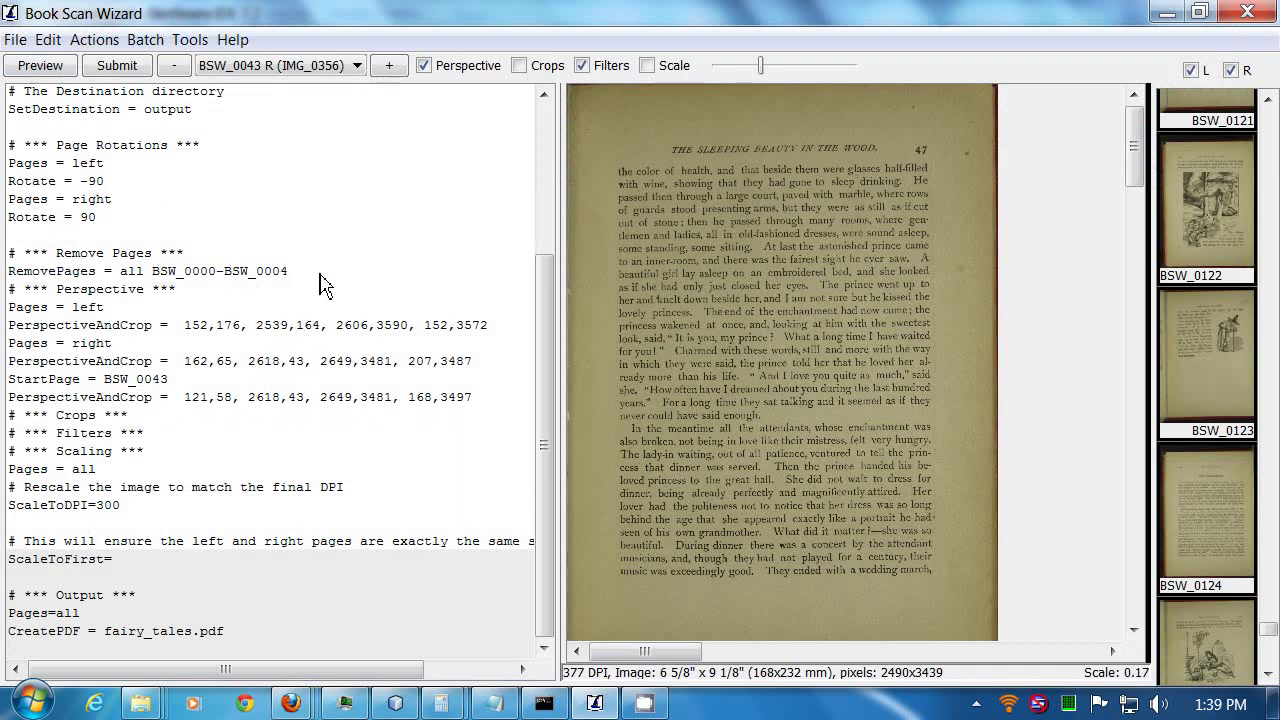
pyautogui.moveTo(1140, 151)
pyautogui.mouseDown()
pyautogui.moveTo(1143, 165)
pyautogui.moveTo(1142, 152)
pyautogui.mouseUp()
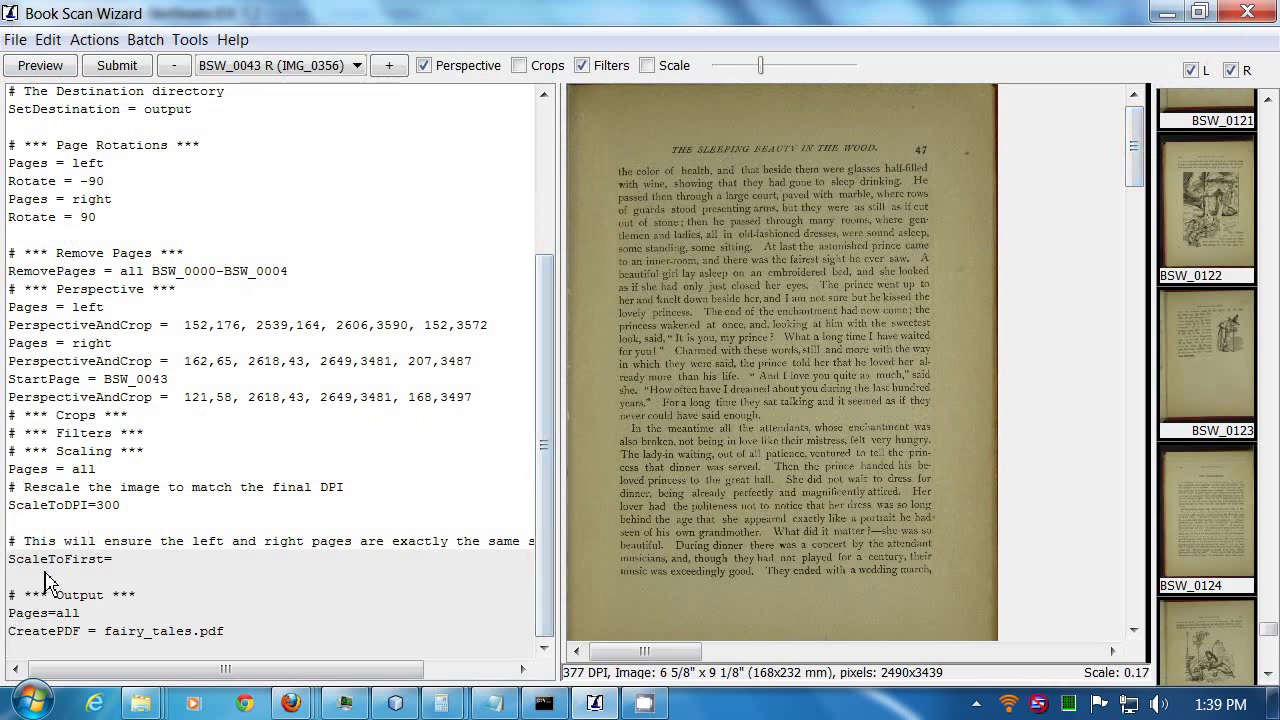
pyautogui.moveTo(547, 377)
pyautogui.mouseDown()
pyautogui.moveTo(547, 217)
pyautogui.moveTo(548, 377)
pyautogui.mouseUp()
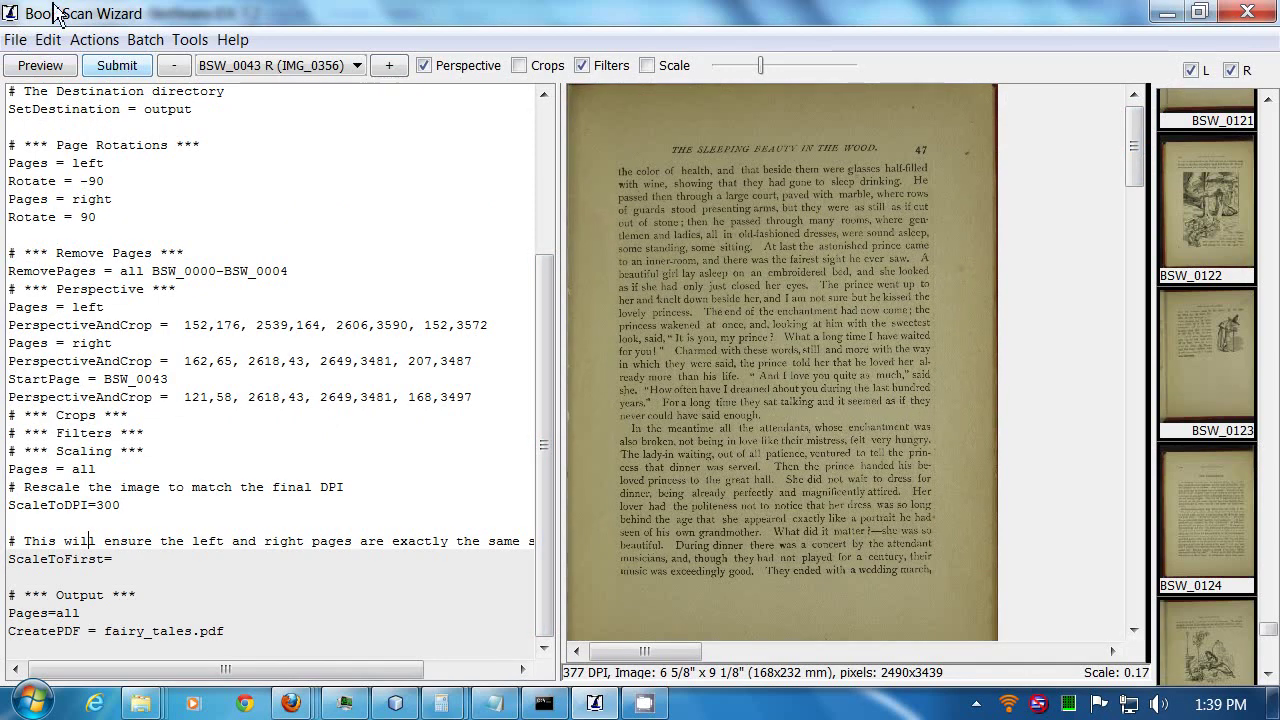
pyautogui.click(92, 326)
pyautogui.hotkey('shift', 'Down')
pyautogui.hotkey('shift', 'Down')
pyautogui.hotkey('shift', 'Down')
pyautogui.hotkey('shift', 'Down')
pyautogui.hotkey('shift', 'Down')
pyautogui.press('Delete')
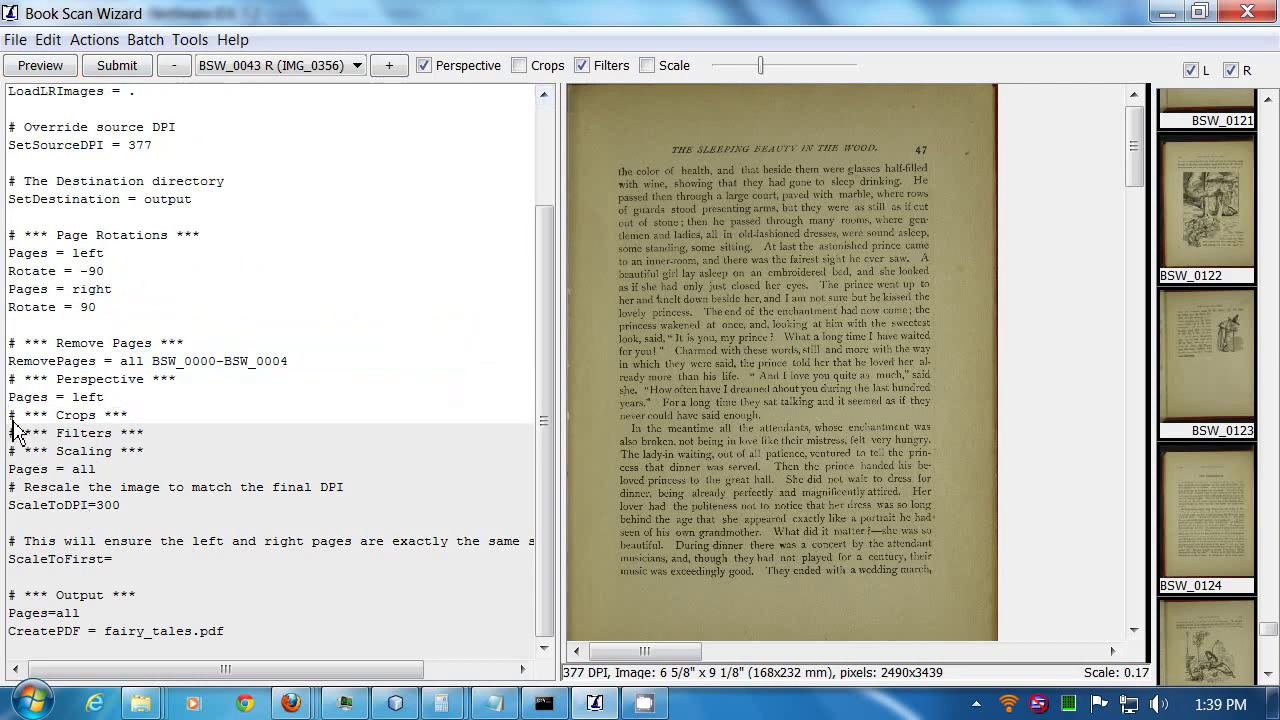
pyautogui.click(40, 65)
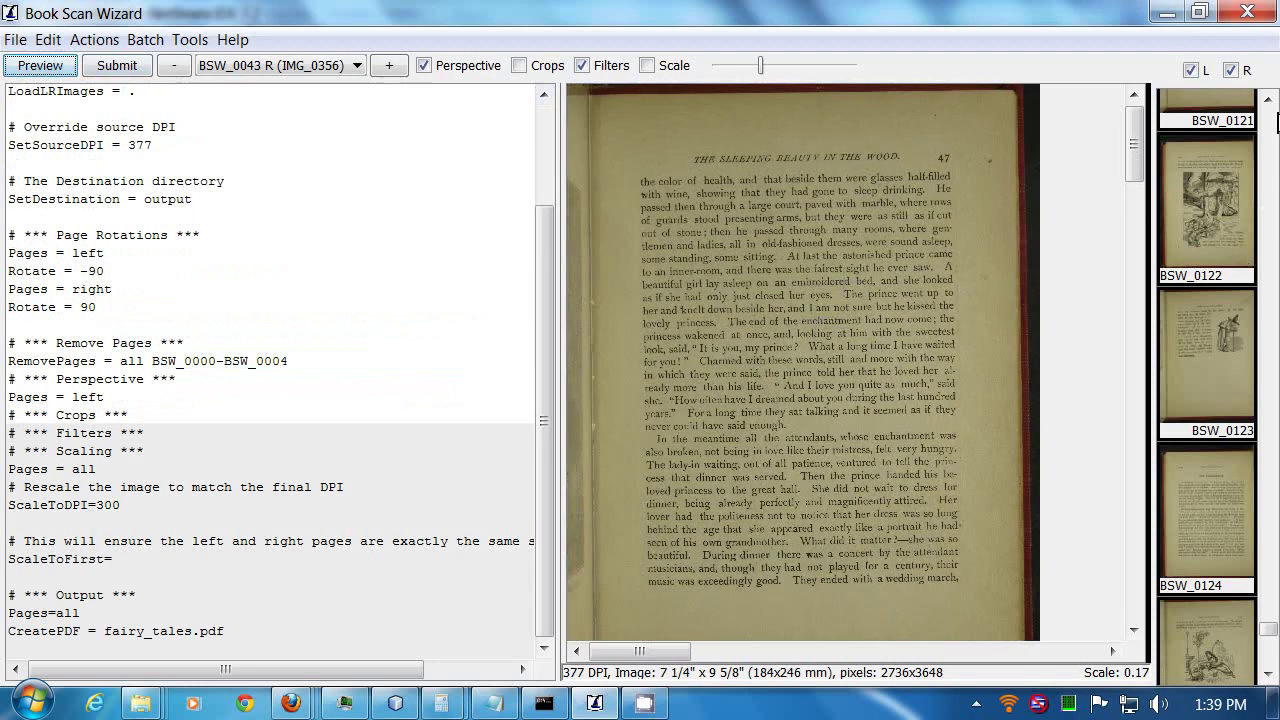
# Open page BSW_0090 and mark the corners of its text block
pyautogui.moveTo(1268, 640); pyautogui.dragTo(1268, 490)
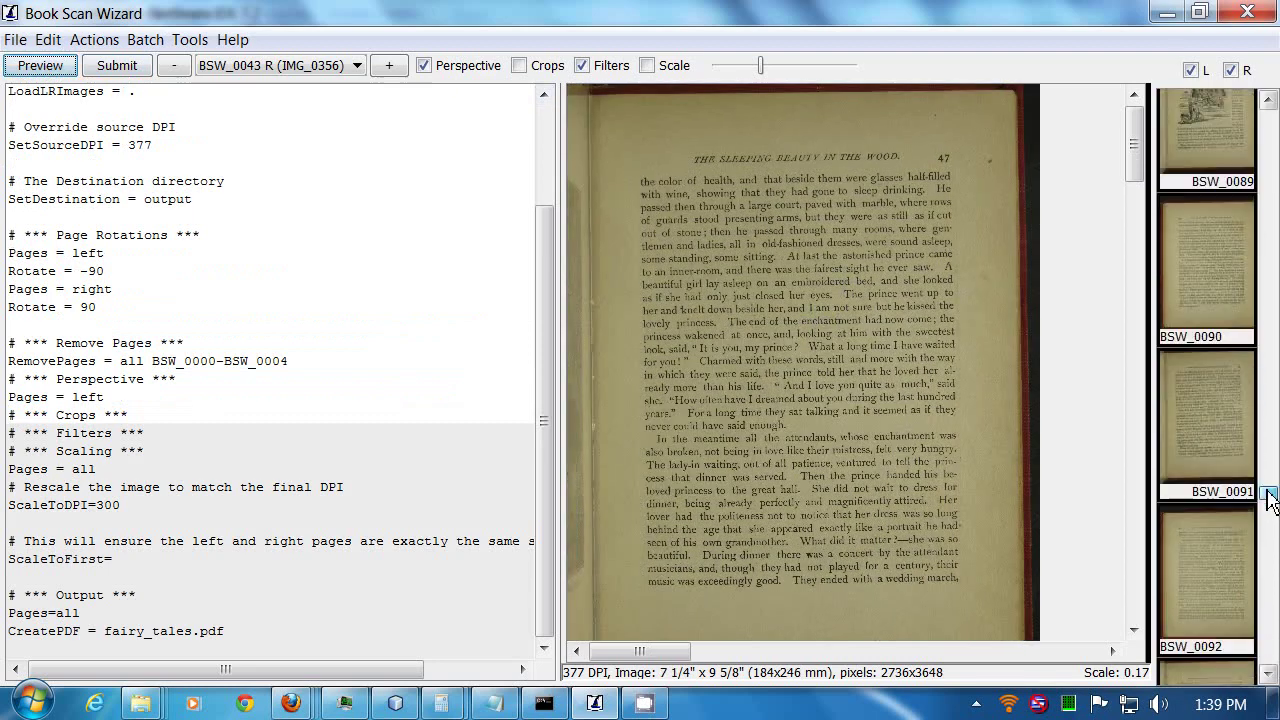
pyautogui.click(1206, 240)
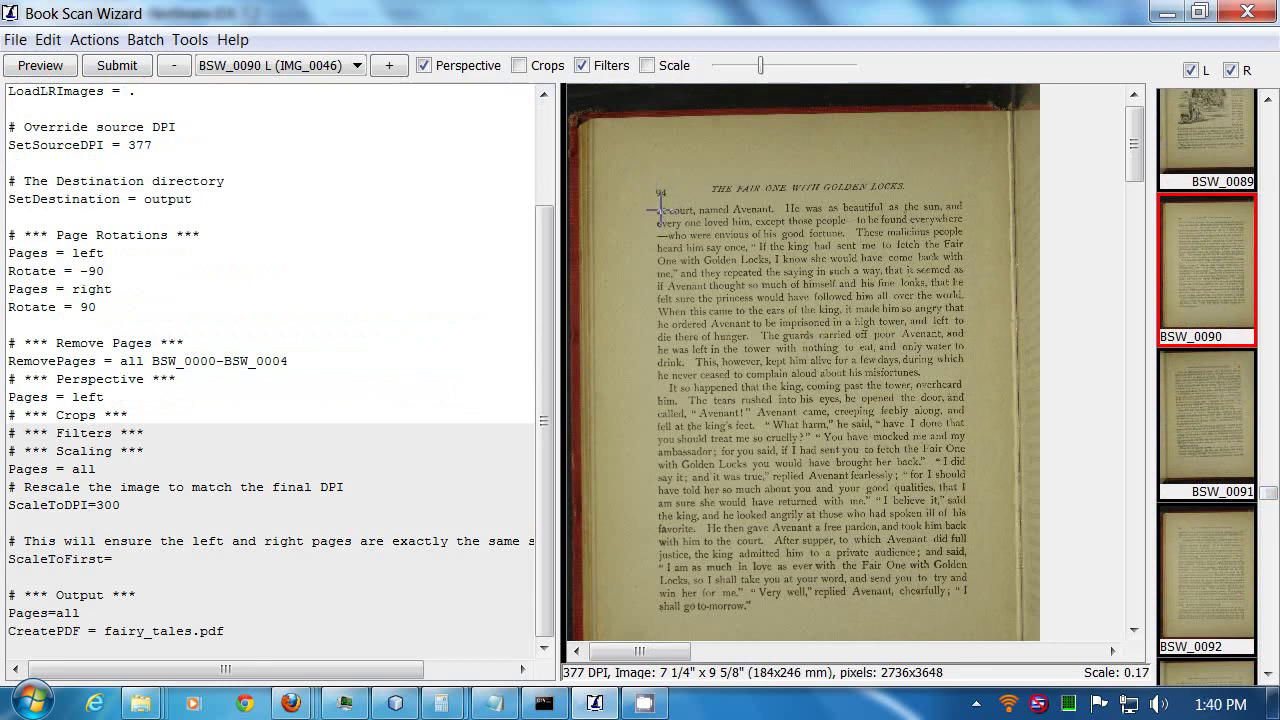
pyautogui.click(970, 206)
pyautogui.moveTo(1134, 135); pyautogui.dragTo(1134, 170)
pyautogui.click(968, 405)
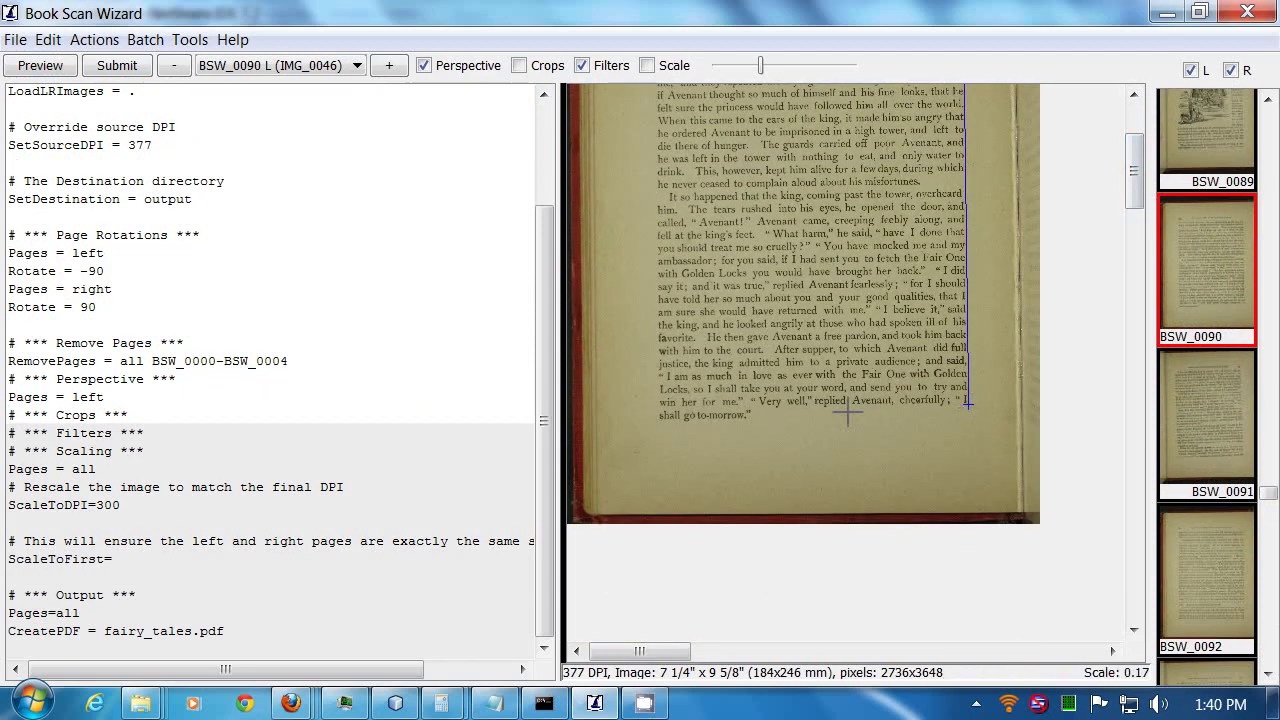
pyautogui.click(661, 408)
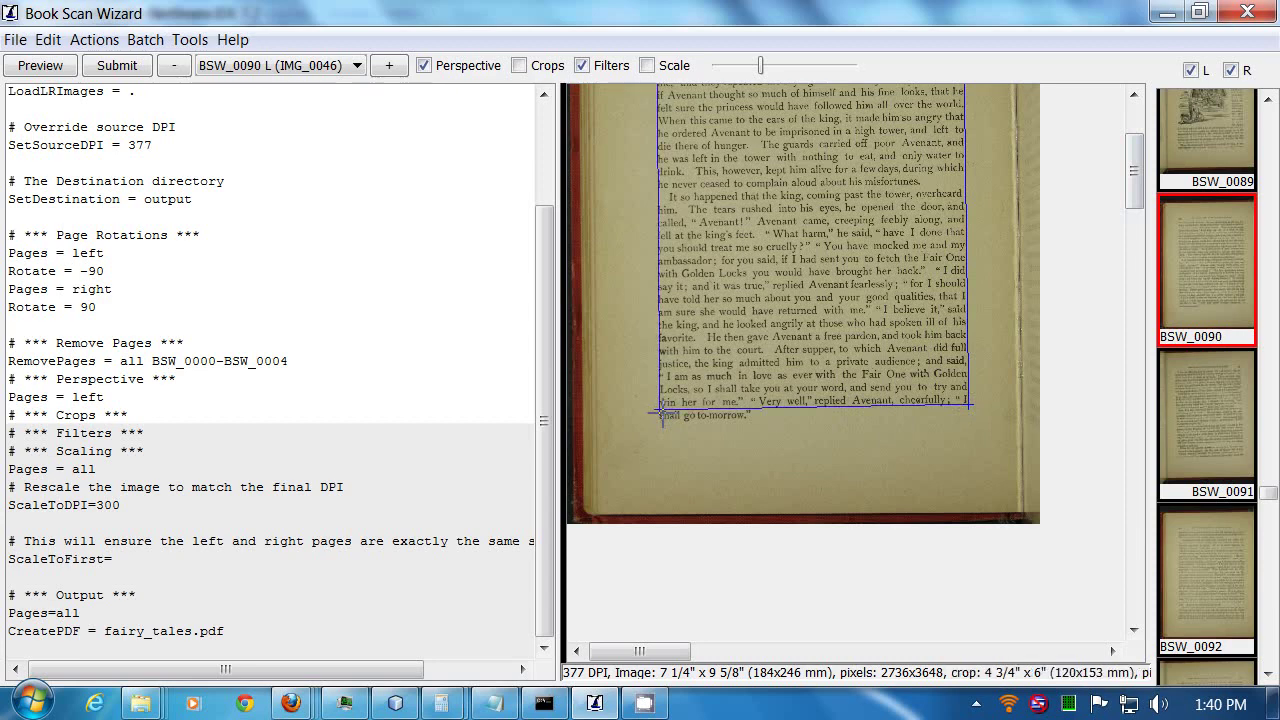
pyautogui.moveTo(1135, 175); pyautogui.dragTo(1137, 148)
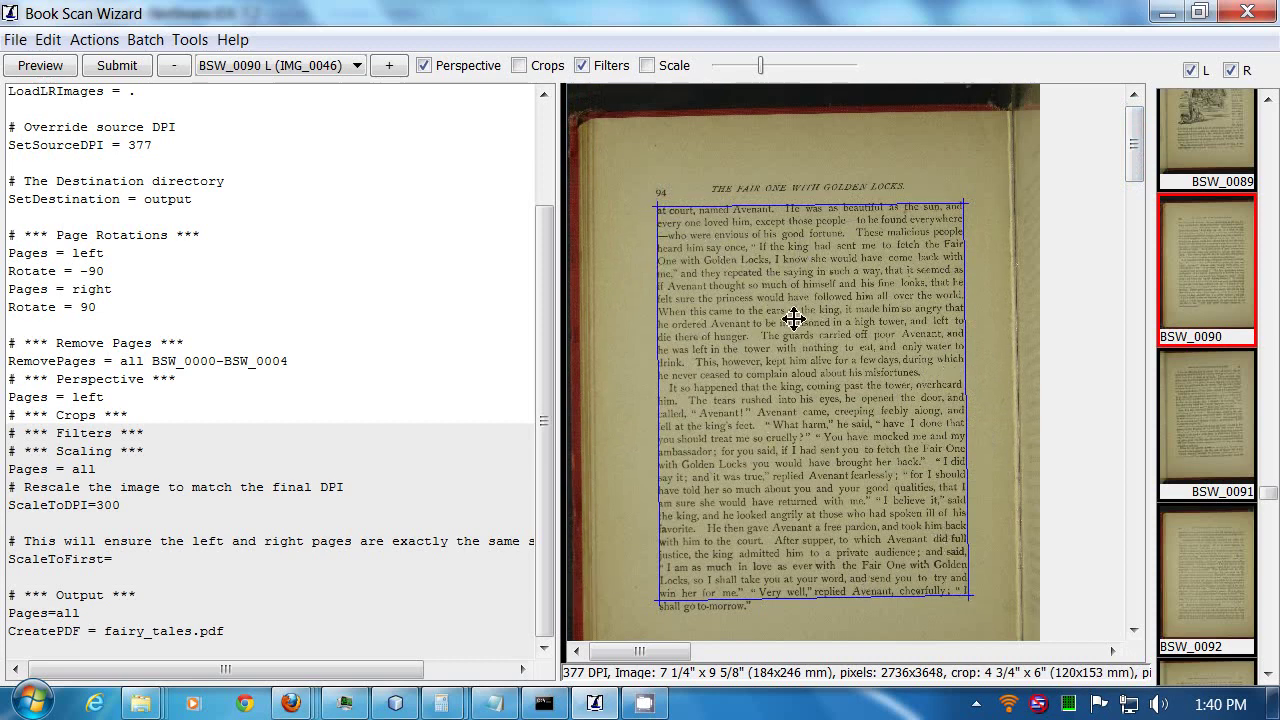
# Record left-page Perspective = 520,705, 2289,688, 2318,2954, 532,2983 and move to BSW_0091
pyautogui.rightClick(773, 269)
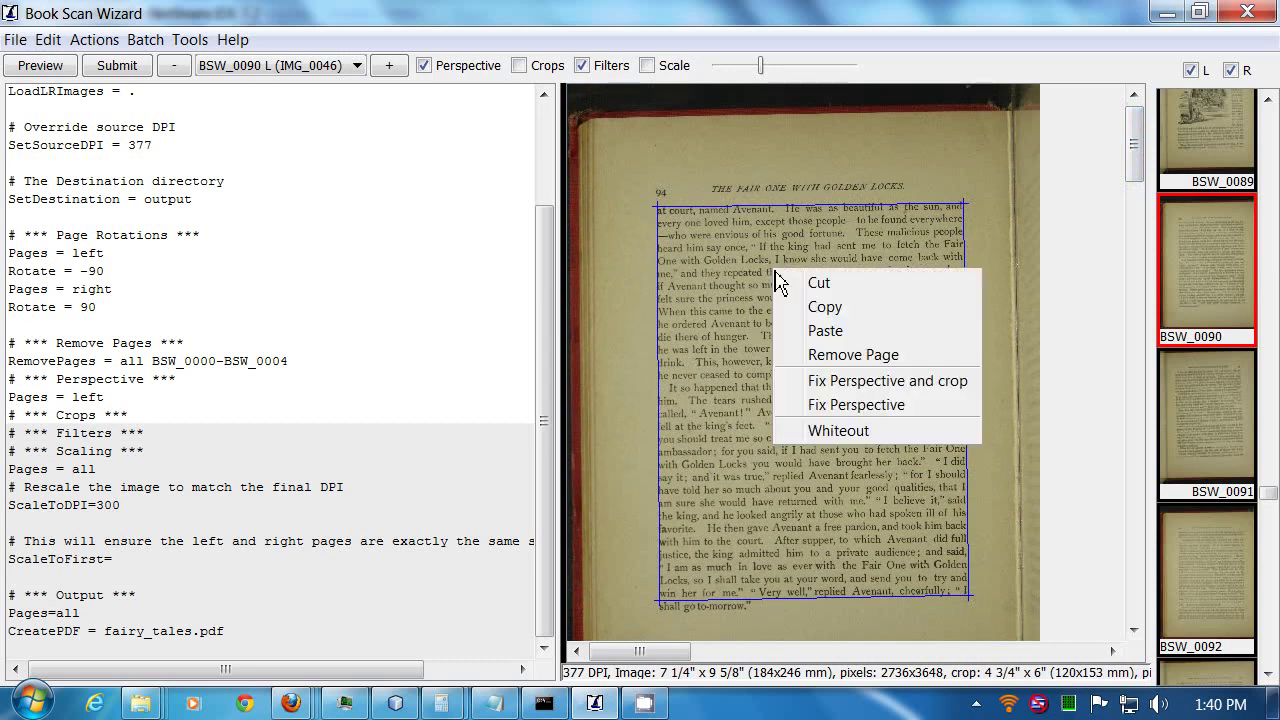
pyautogui.click(864, 408)
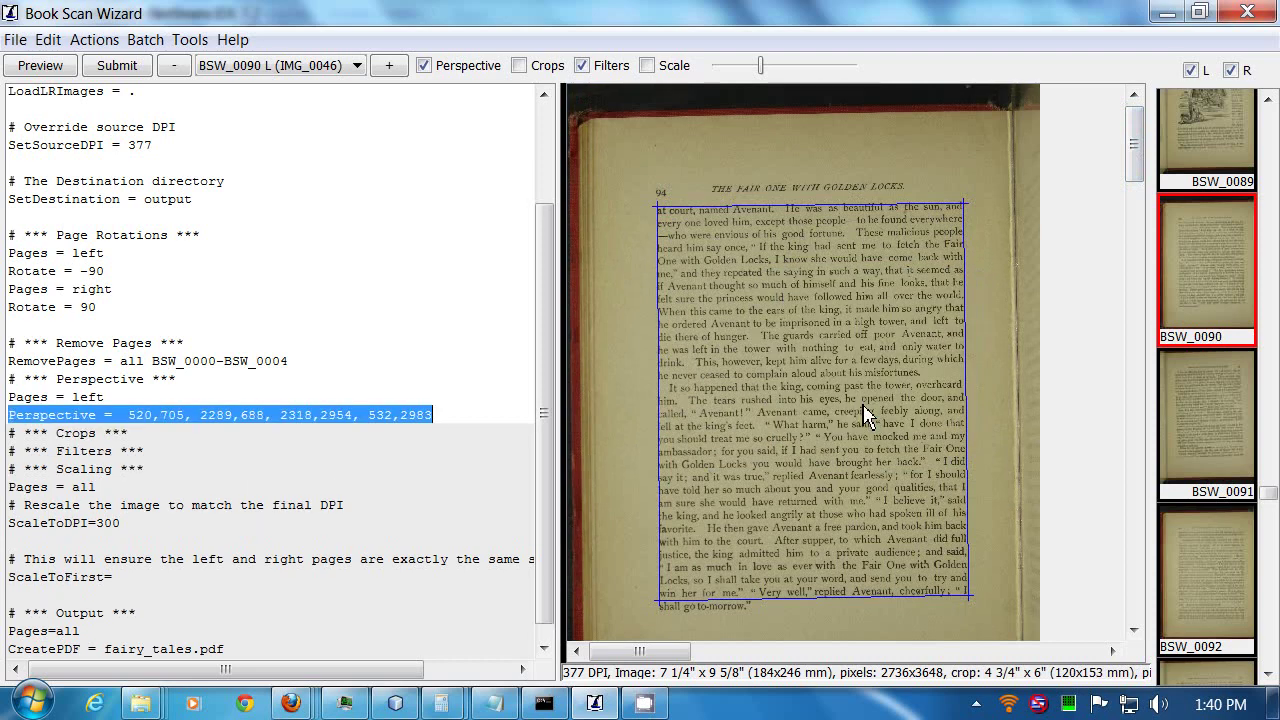
pyautogui.click(1210, 422)
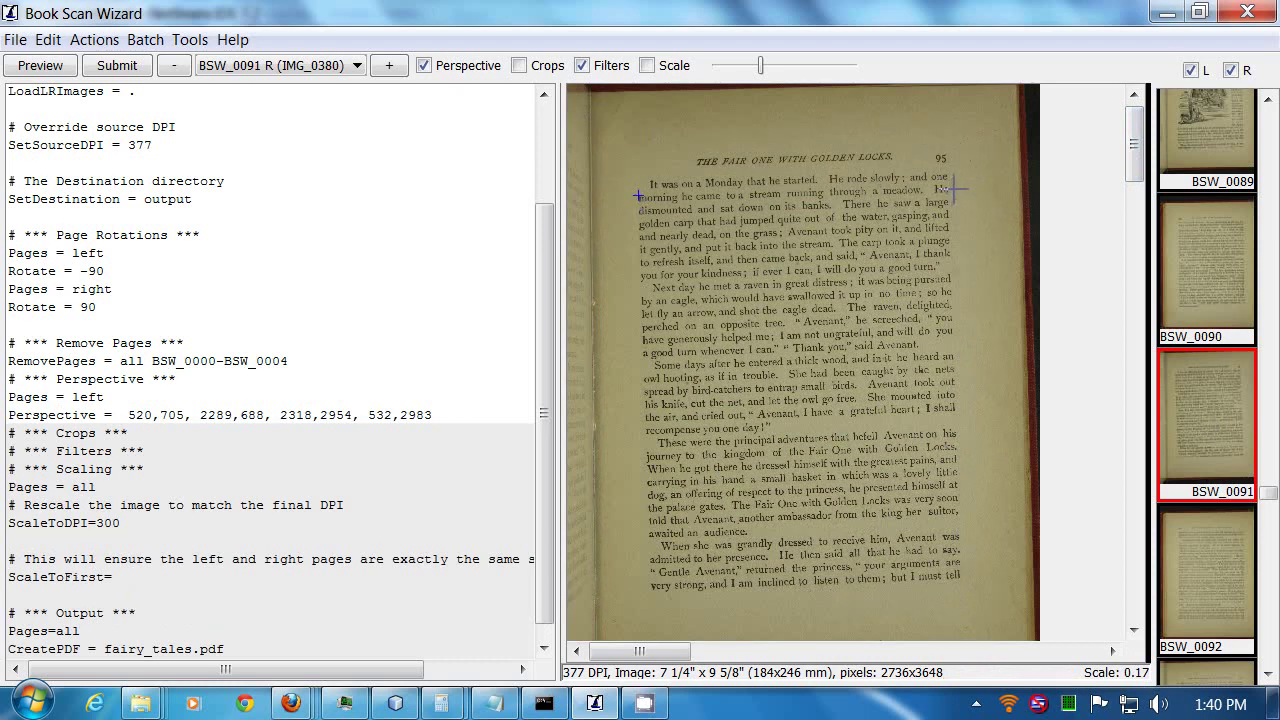
# Trace BSW_0091's text block and record right-page Perspective = 410,642, 2218,583, 2277,2861, 480,2942
pyautogui.click(957, 197)
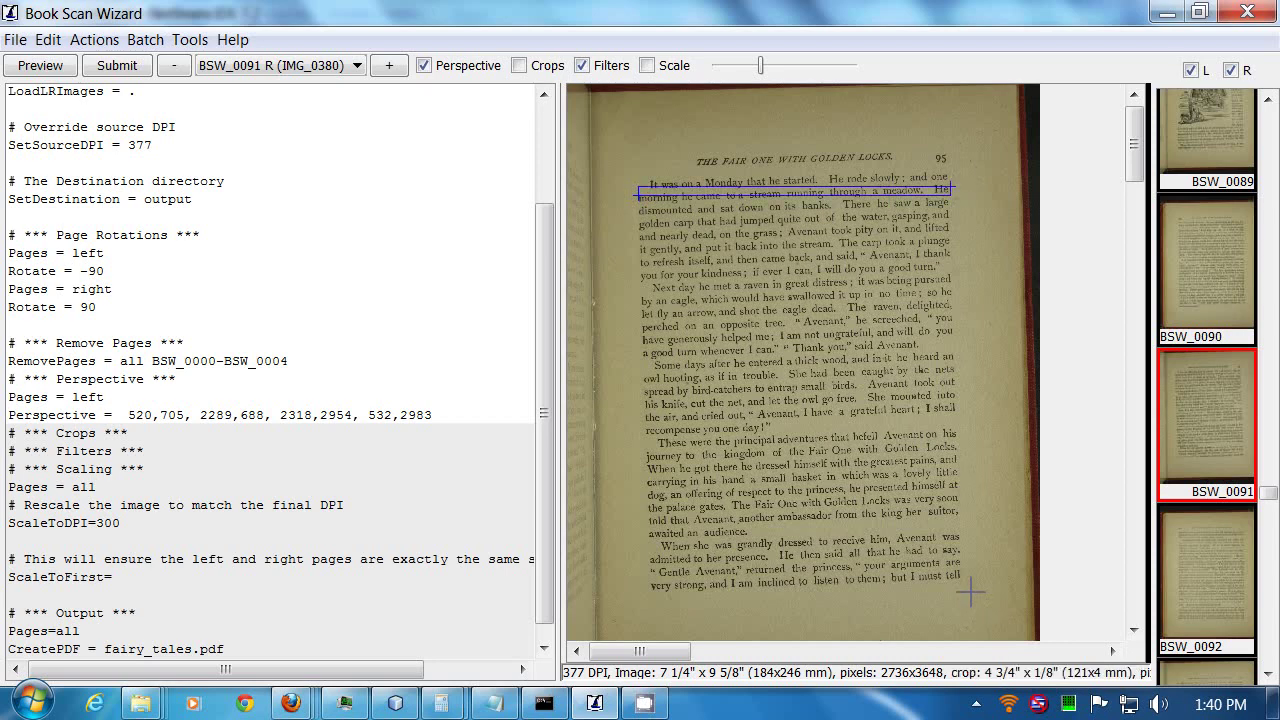
pyautogui.click(961, 579)
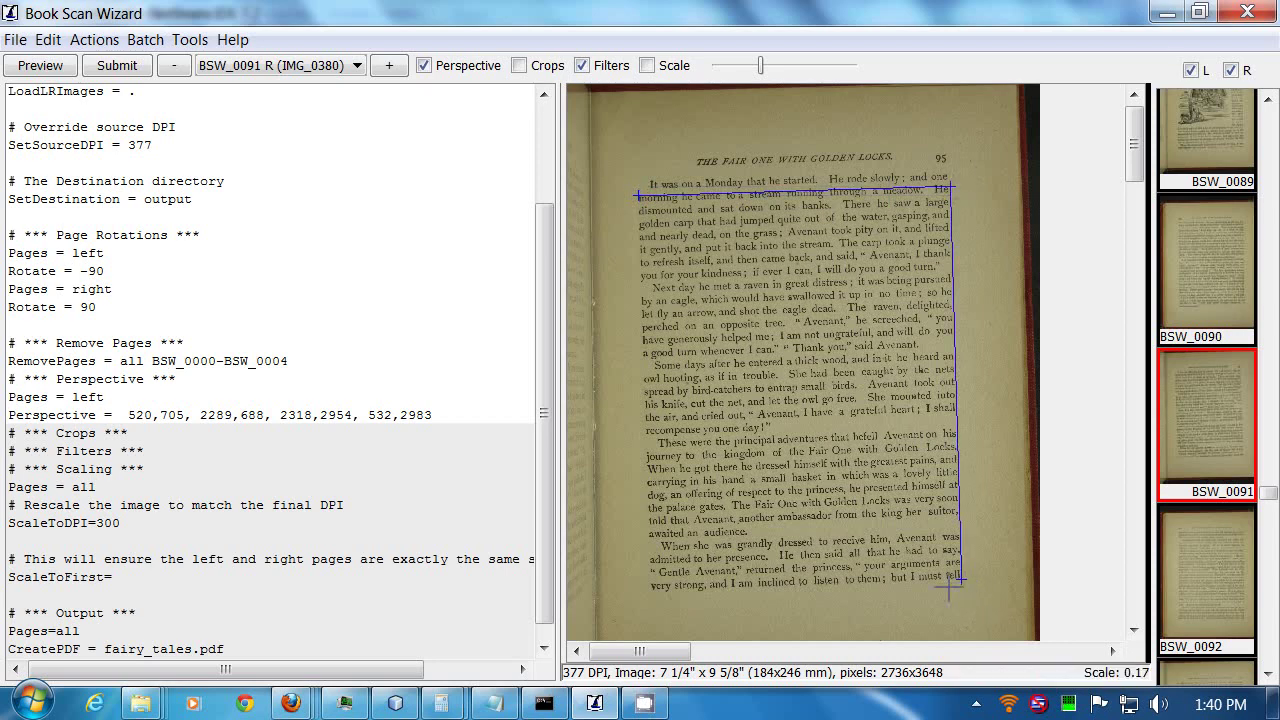
pyautogui.click(652, 593)
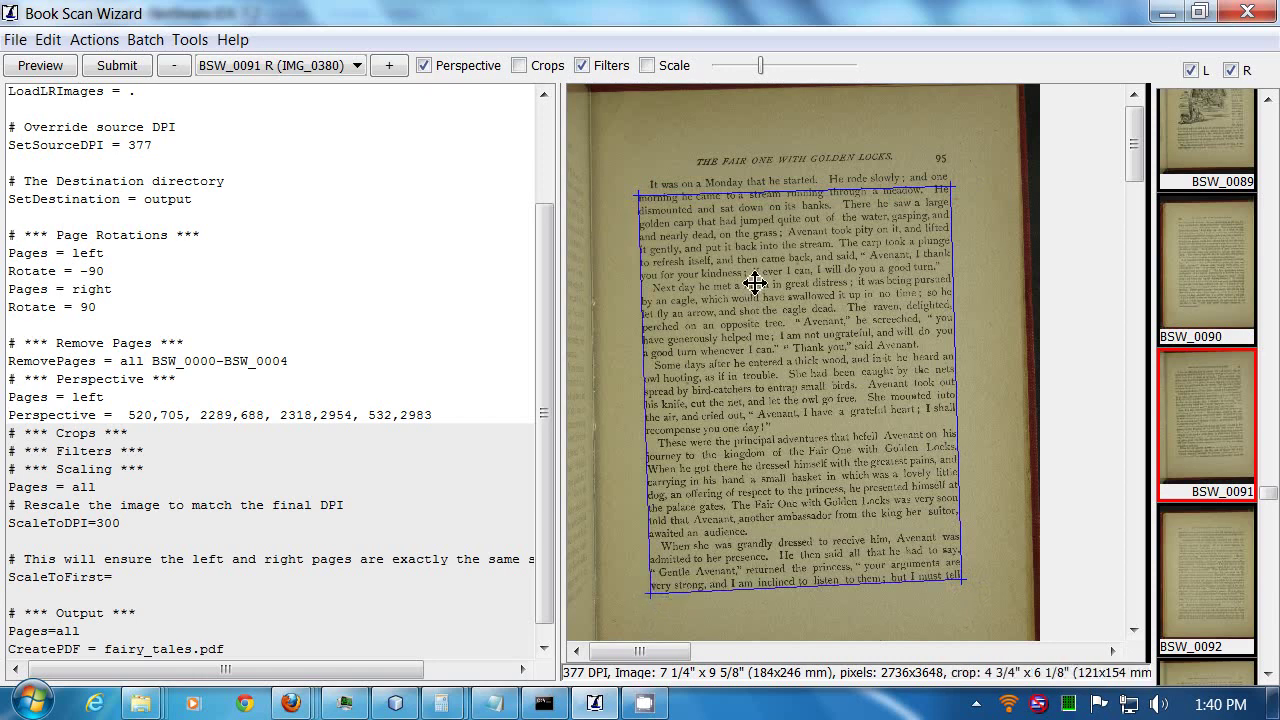
pyautogui.moveTo(760, 65)
pyautogui.mouseDown()
pyautogui.moveTo(748, 66)
pyautogui.moveTo(778, 80)
pyautogui.mouseUp()
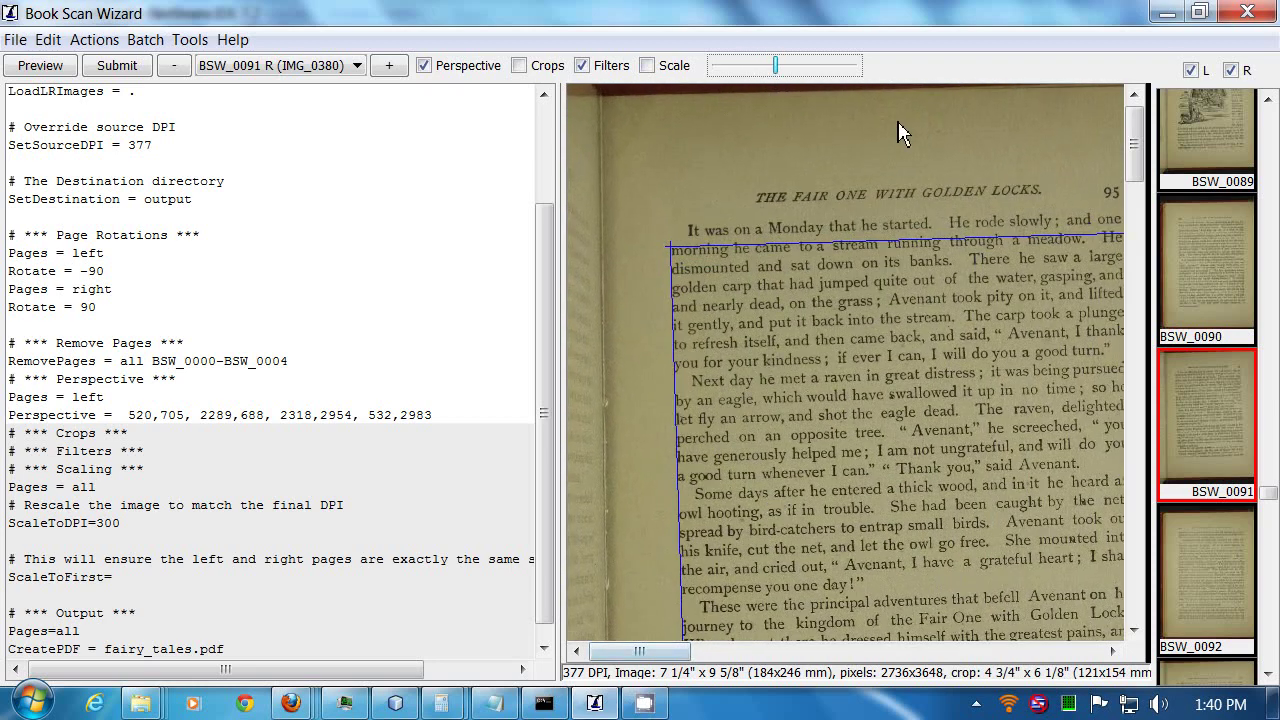
pyautogui.moveTo(920, 155); pyautogui.dragTo(760, 158)
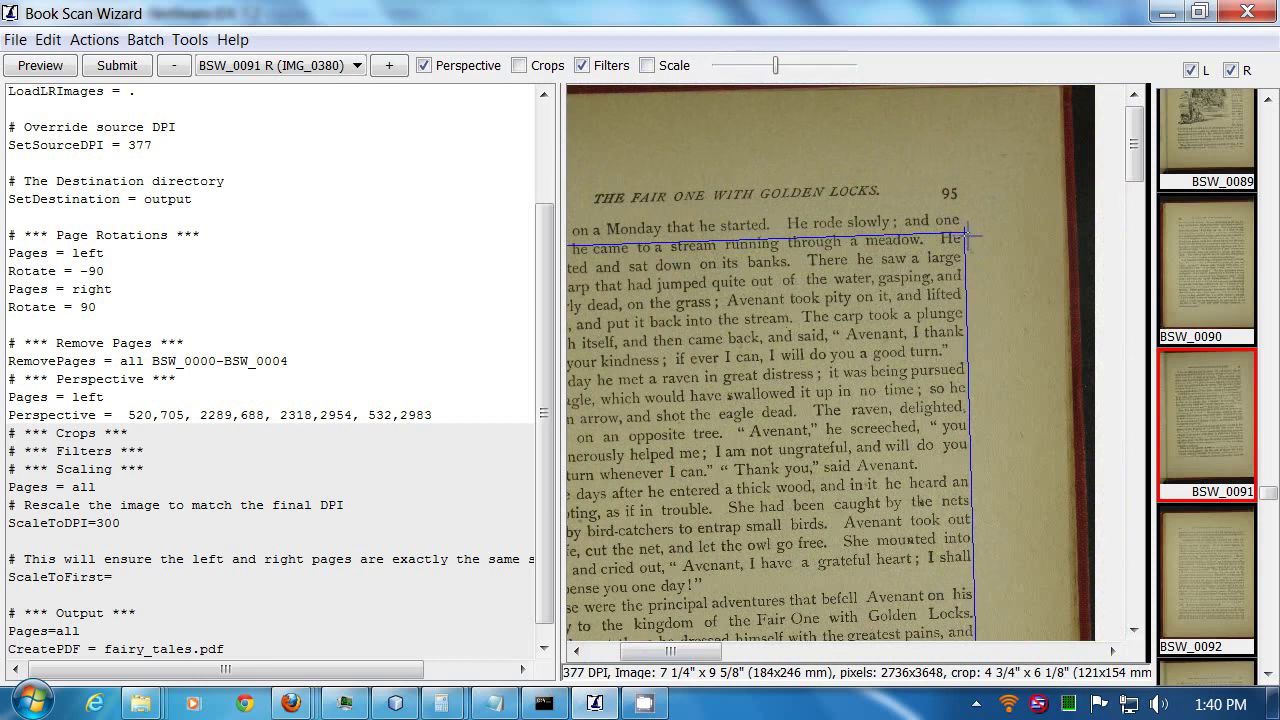
pyautogui.moveTo(748, 143); pyautogui.dragTo(908, 140)
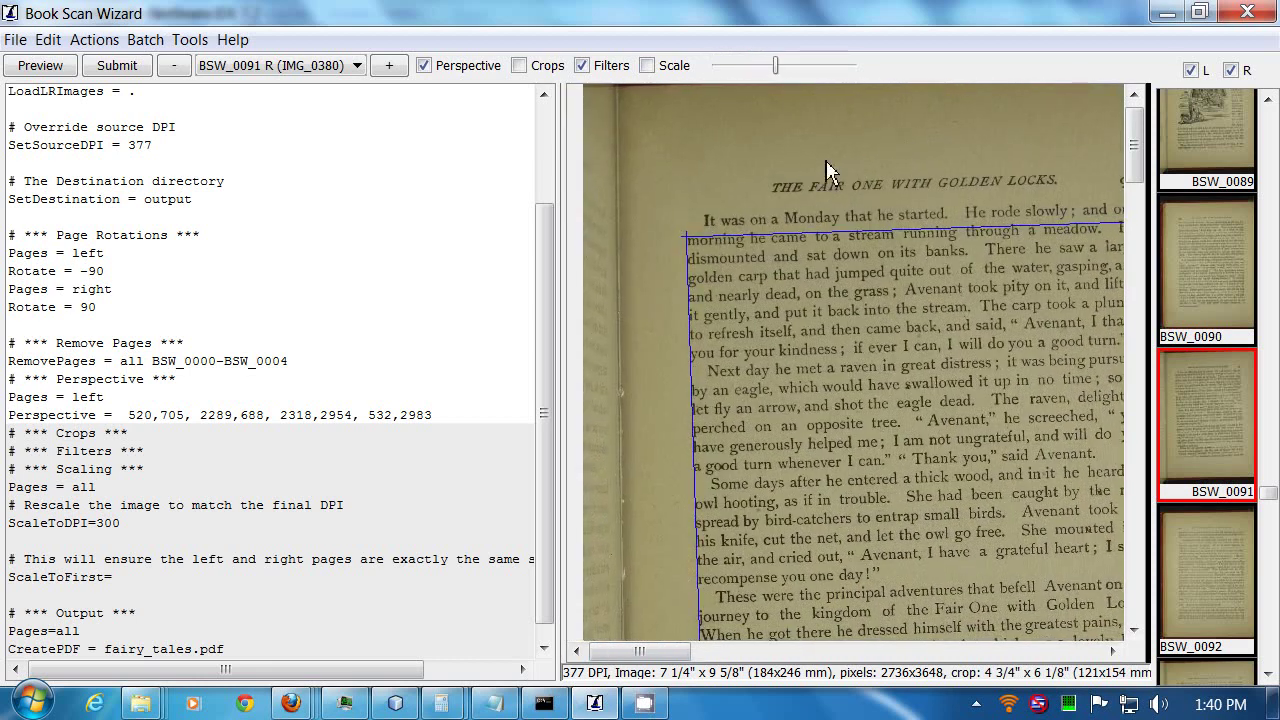
pyautogui.rightClick(857, 365)
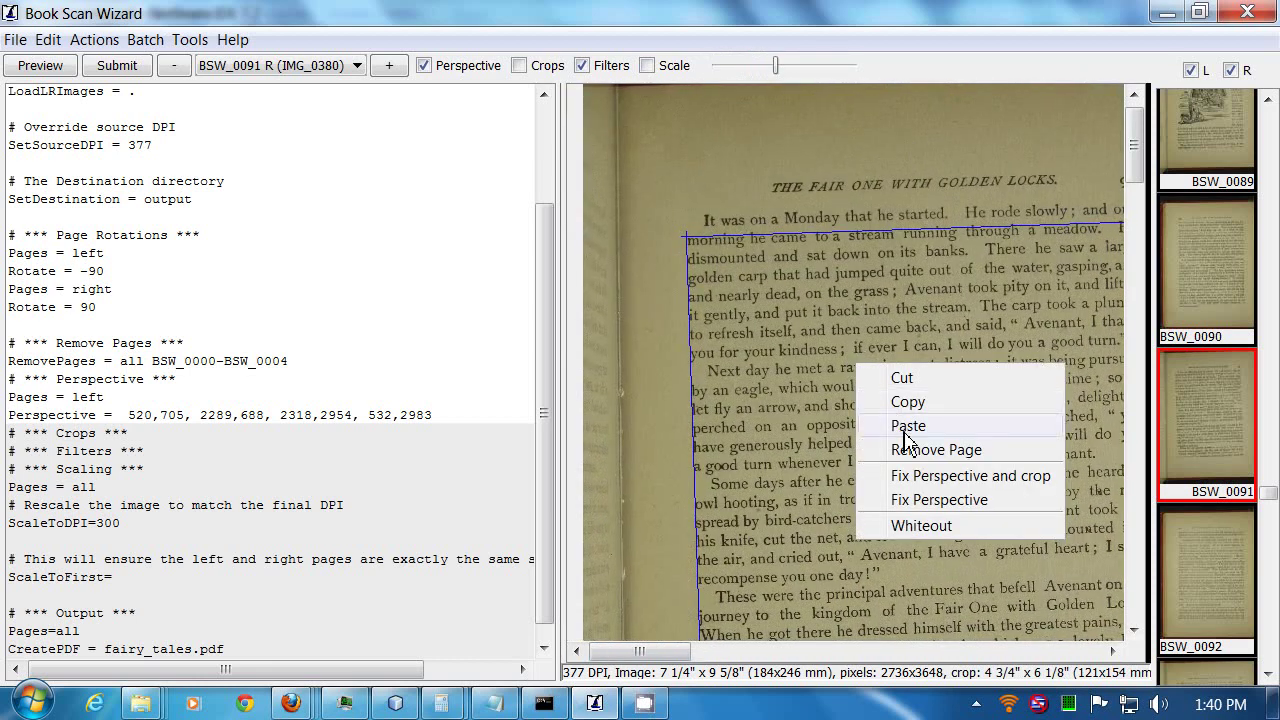
pyautogui.click(903, 502)
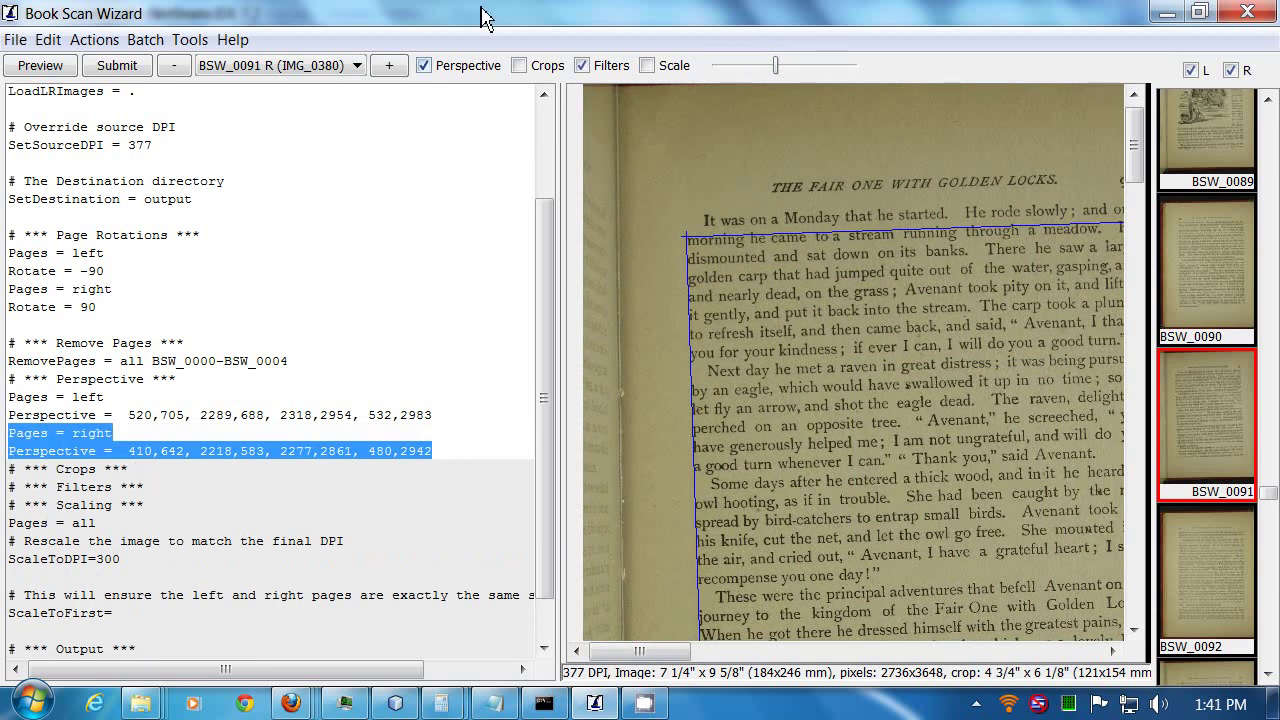
pyautogui.scroll(-1, 545, 372)
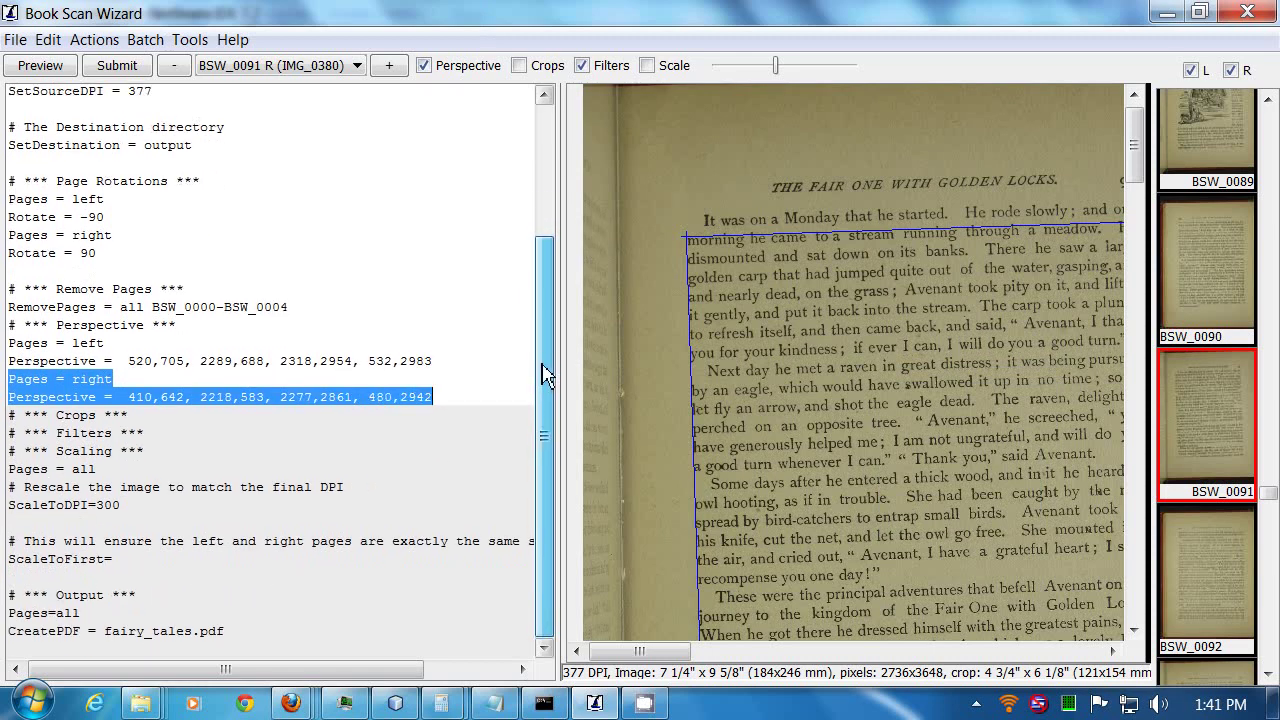
# Preview the perspective-corrected BSW_0091 at 2838x3754 pixels, zoomed out to show the whole page
pyautogui.click(18, 437)
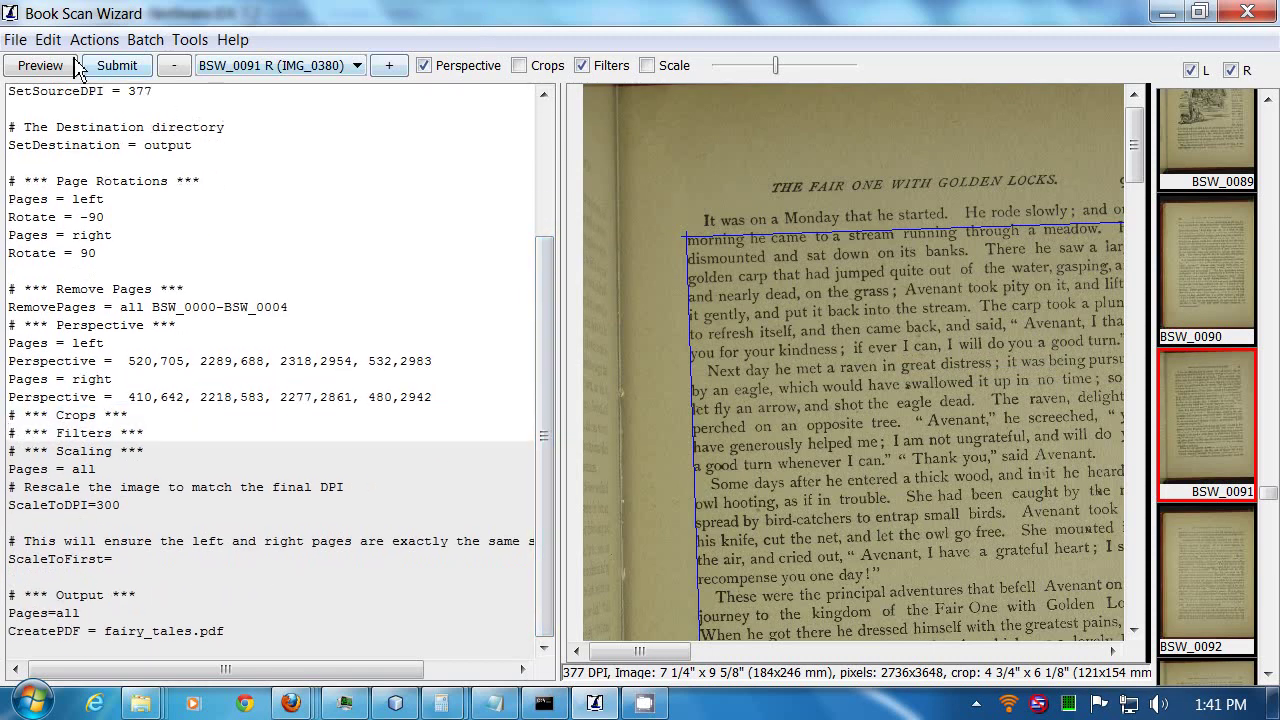
pyautogui.click(45, 67)
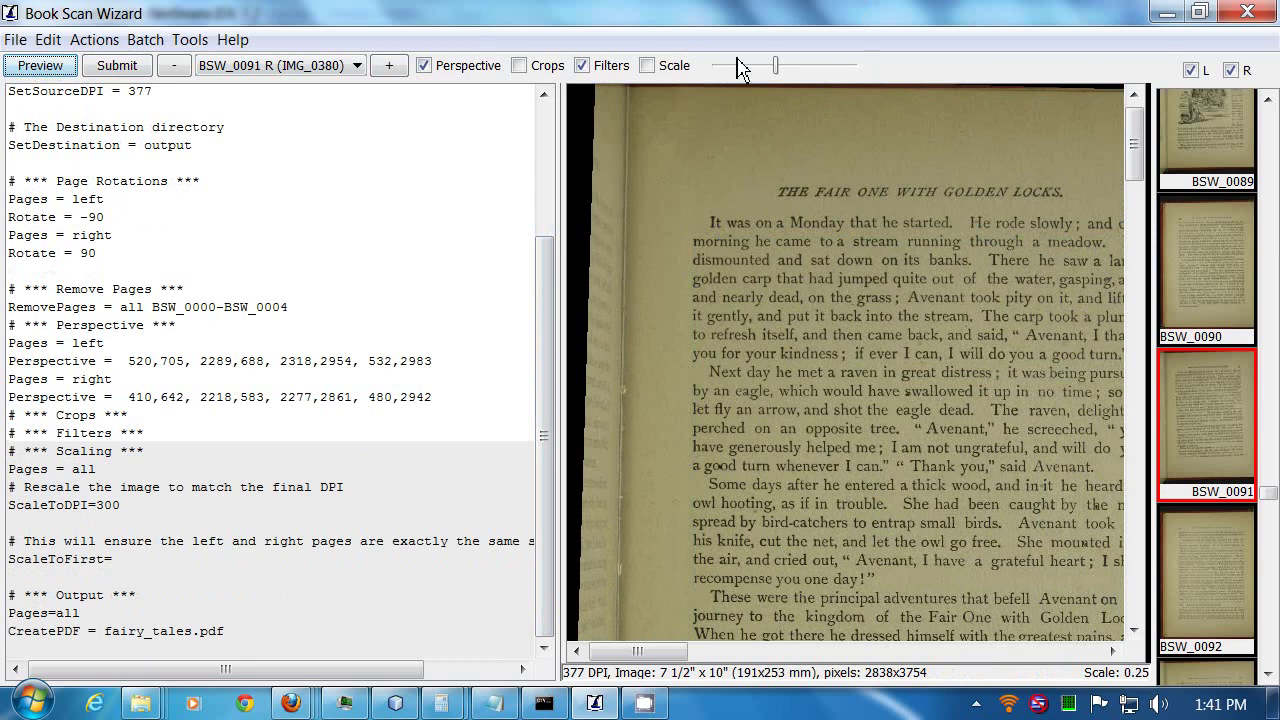
pyautogui.moveTo(777, 69)
pyautogui.mouseDown()
pyautogui.moveTo(749, 72)
pyautogui.moveTo(763, 69)
pyautogui.mouseUp()
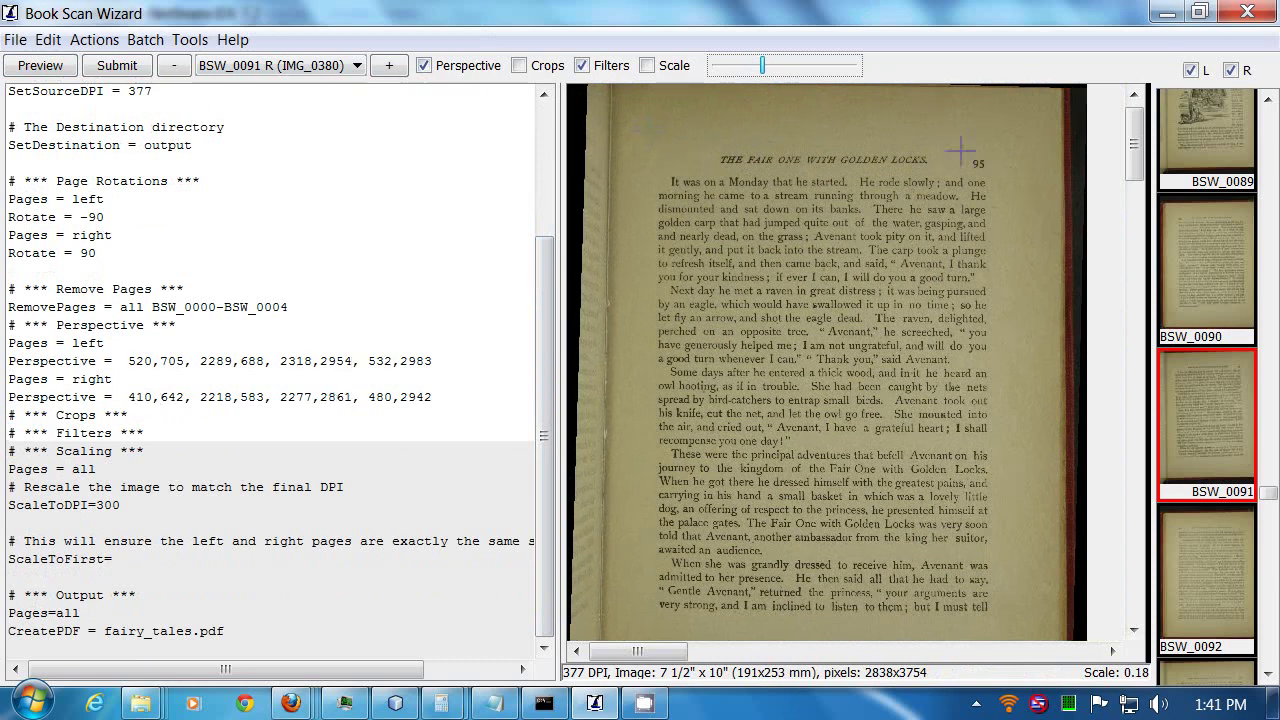
pyautogui.moveTo(765, 73); pyautogui.dragTo(758, 78)
# Outline a 5 1/2" x 8" crop box around the page and nudge it into place
pyautogui.click(630, 110)
pyautogui.click(948, 578)
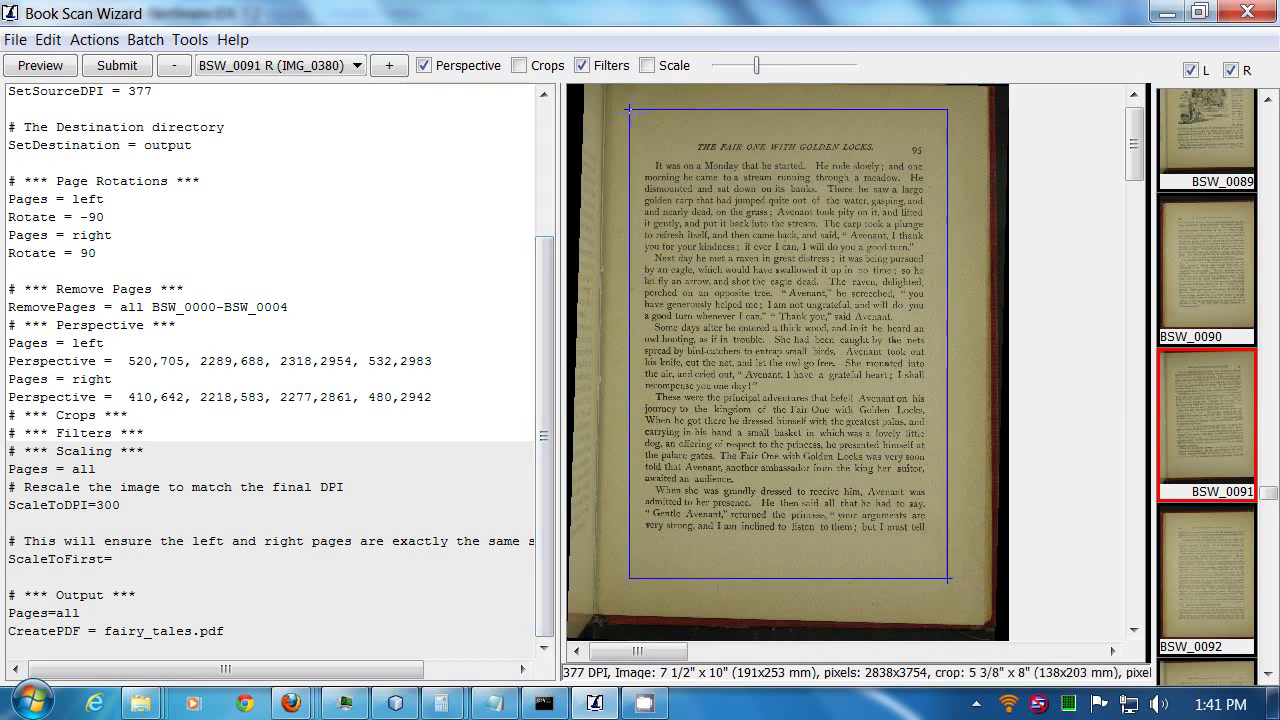
pyautogui.moveTo(629, 108); pyautogui.dragTo(622, 105)
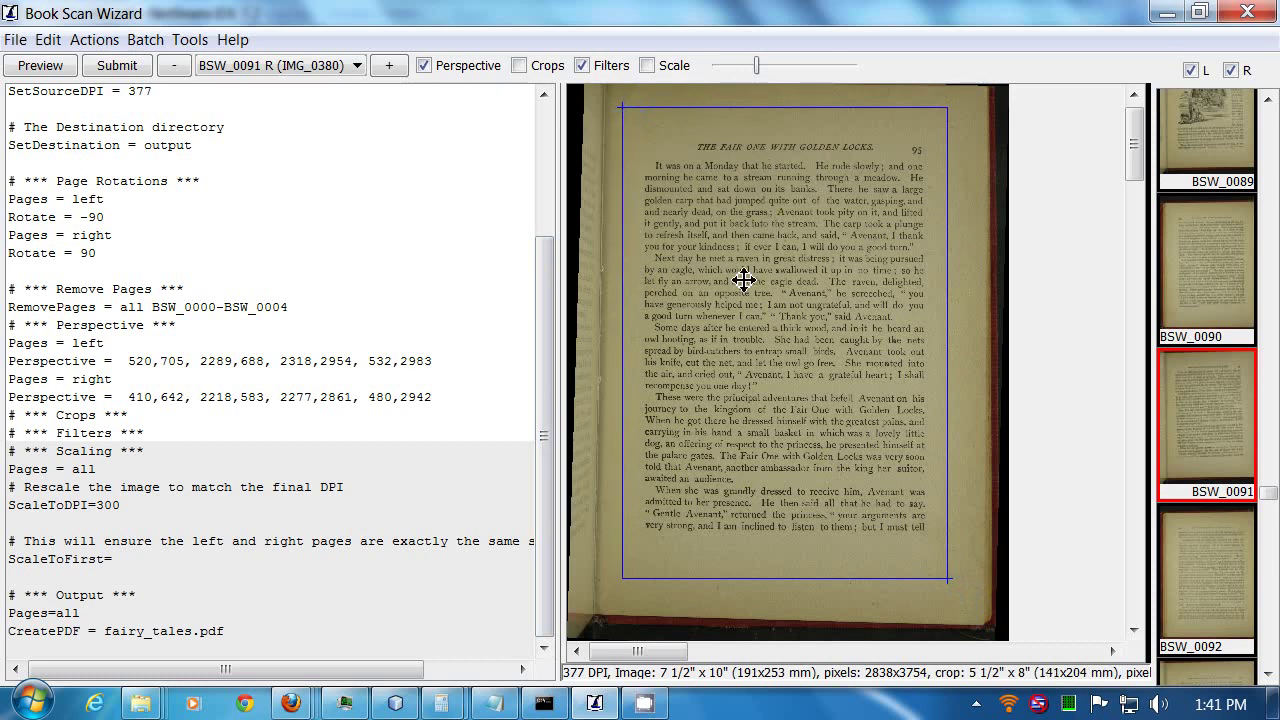
pyautogui.moveTo(749, 277)
pyautogui.mouseDown()
pyautogui.moveTo(764, 274)
pyautogui.moveTo(743, 297)
pyautogui.moveTo(726, 280)
pyautogui.moveTo(741, 290)
pyautogui.mouseUp()
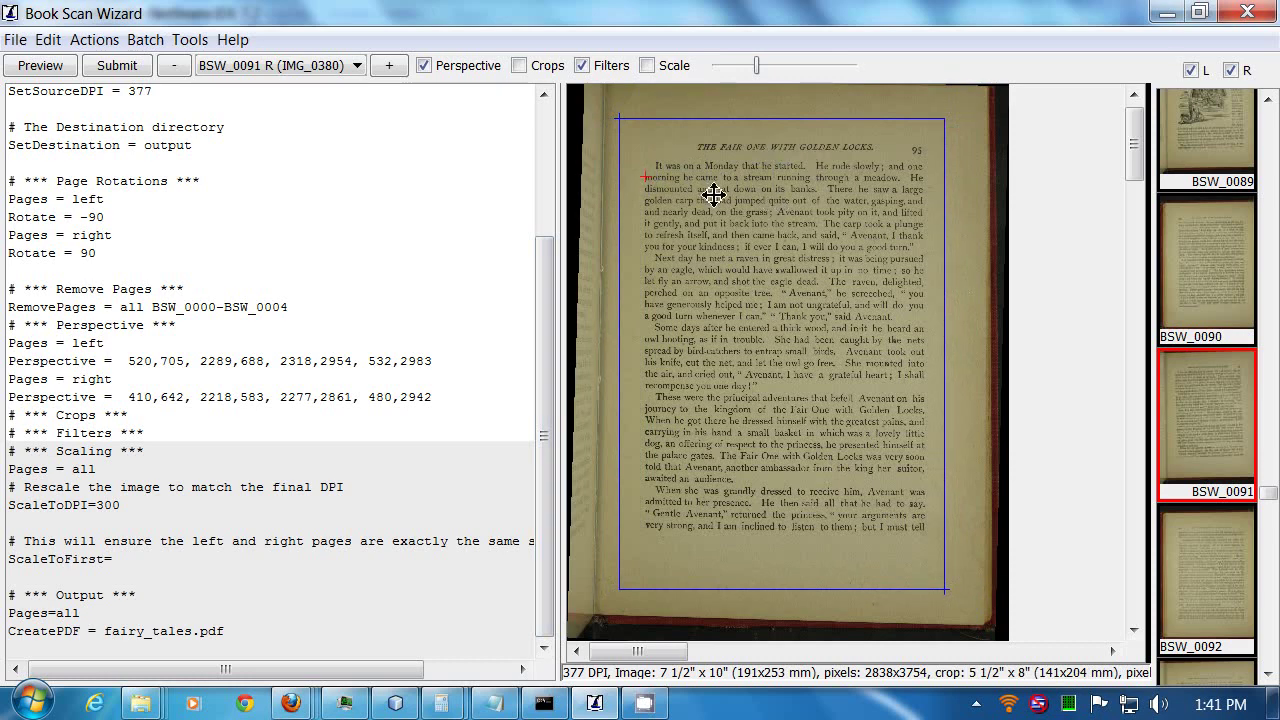
# Add right-page Crop = 247,280, 2334,3304 to the script, then step to left page BSW_0092
pyautogui.rightClick(767, 190)
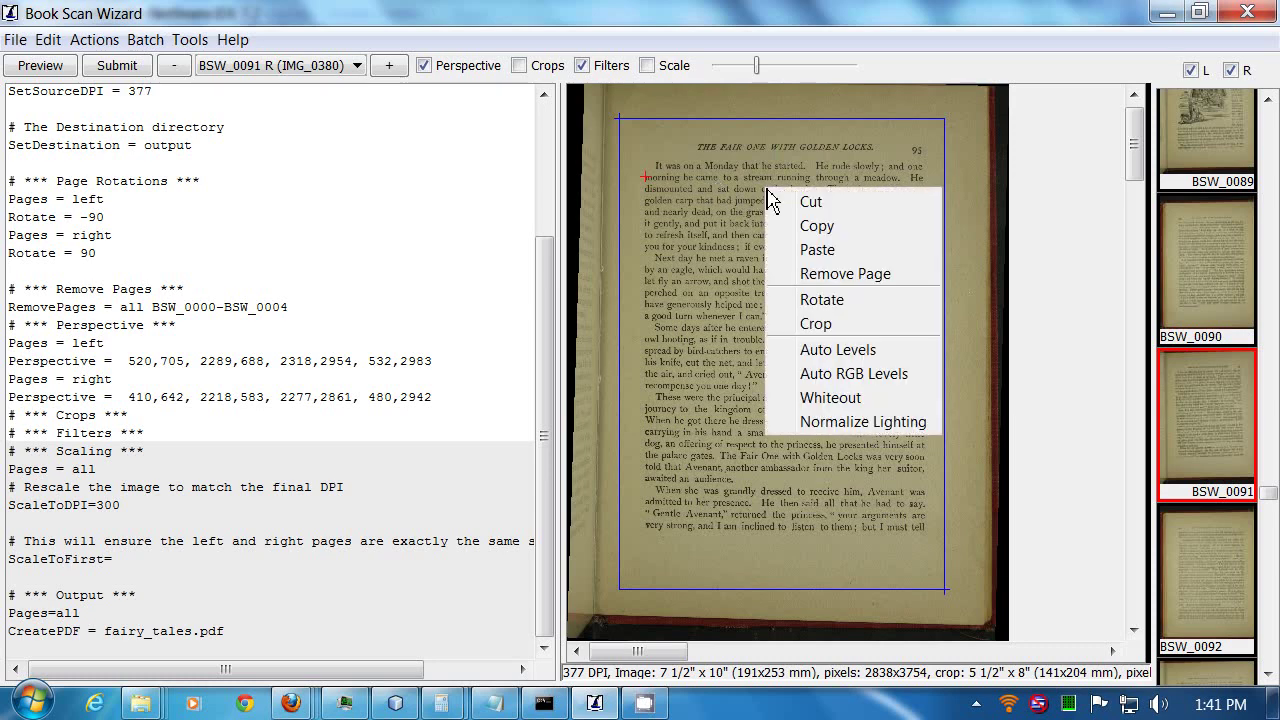
pyautogui.click(840, 334)
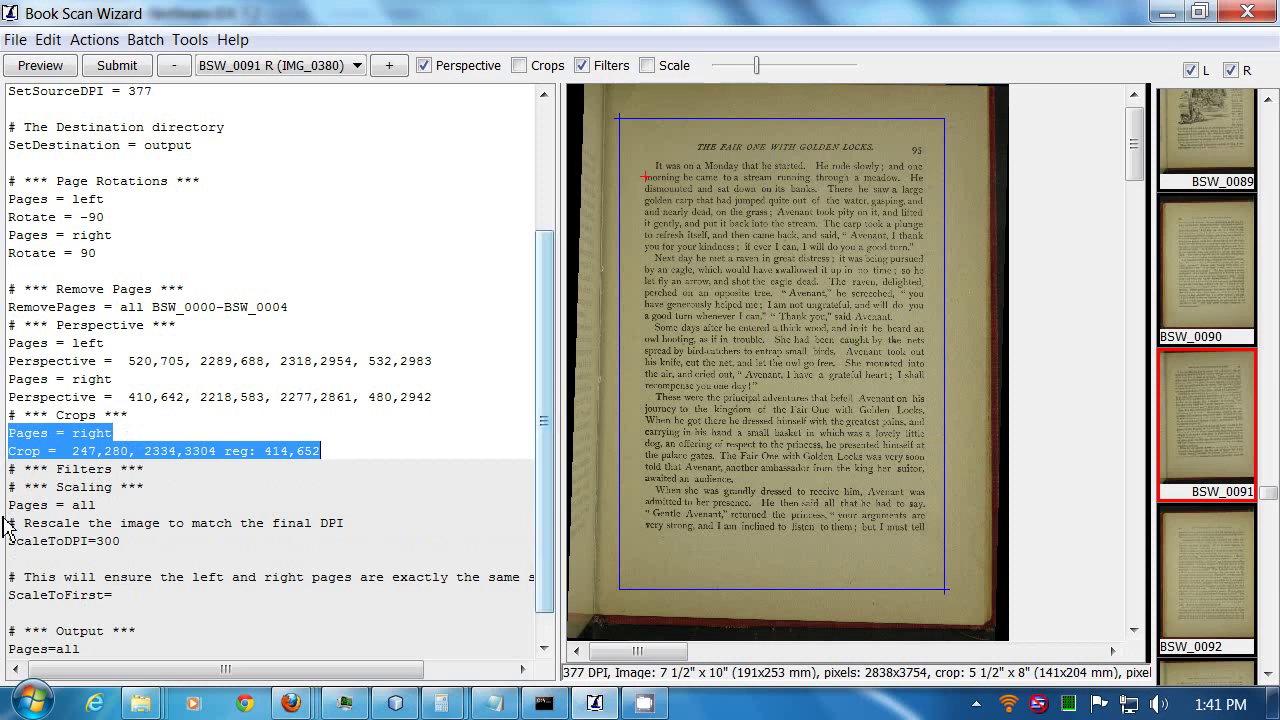
pyautogui.click(15, 470)
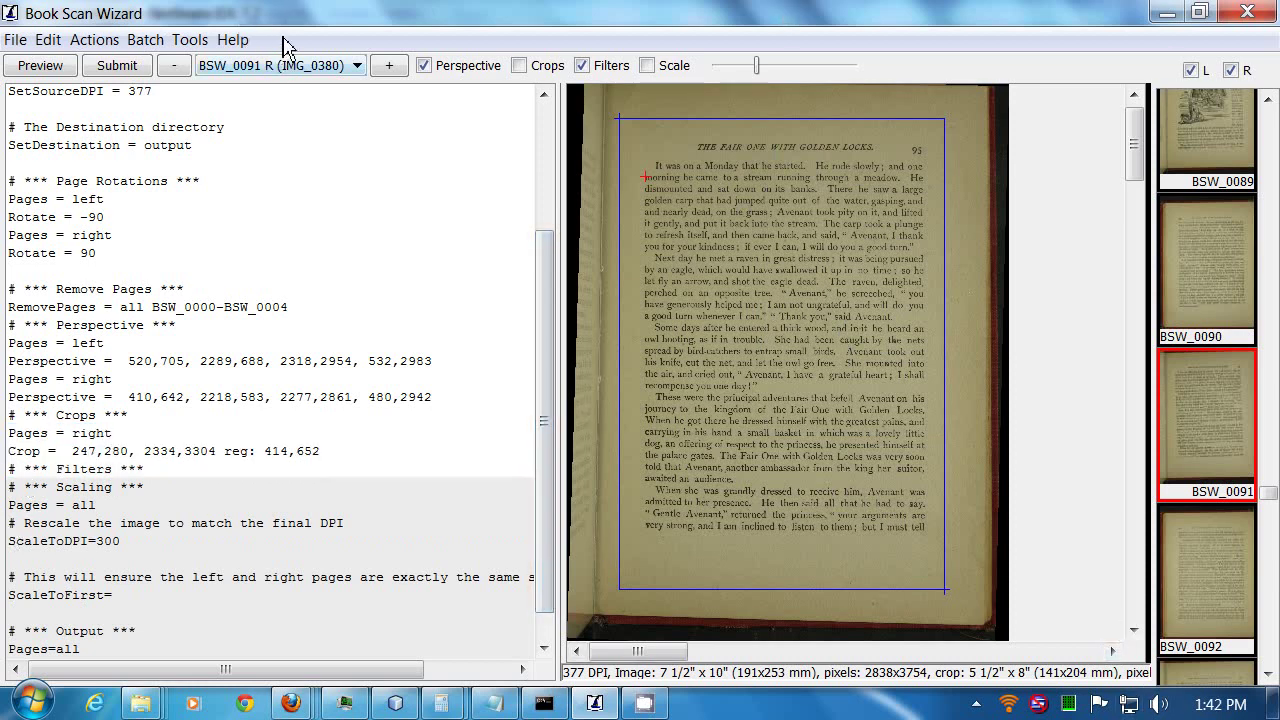
pyautogui.click(396, 66)
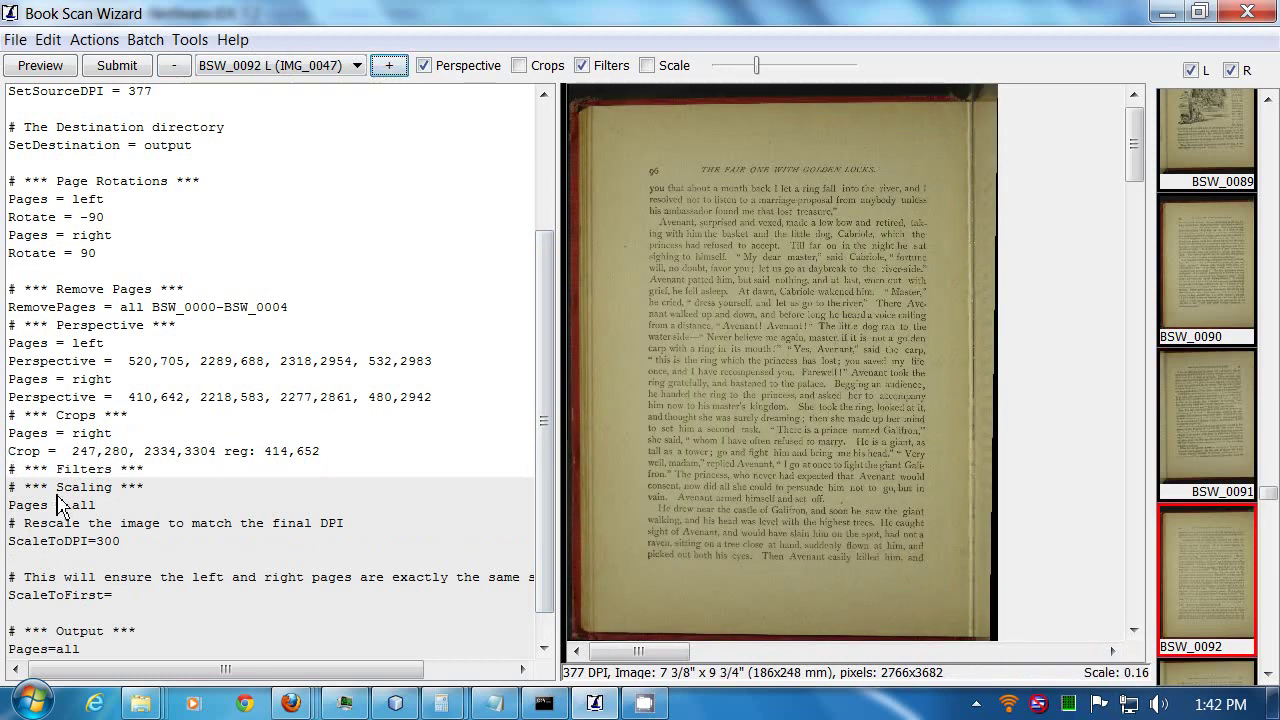
# Copy the right-page crop onto page 96, shift it to fit, and add left-page Crop = 365,400, 2452,3424
pyautogui.click(140, 462)
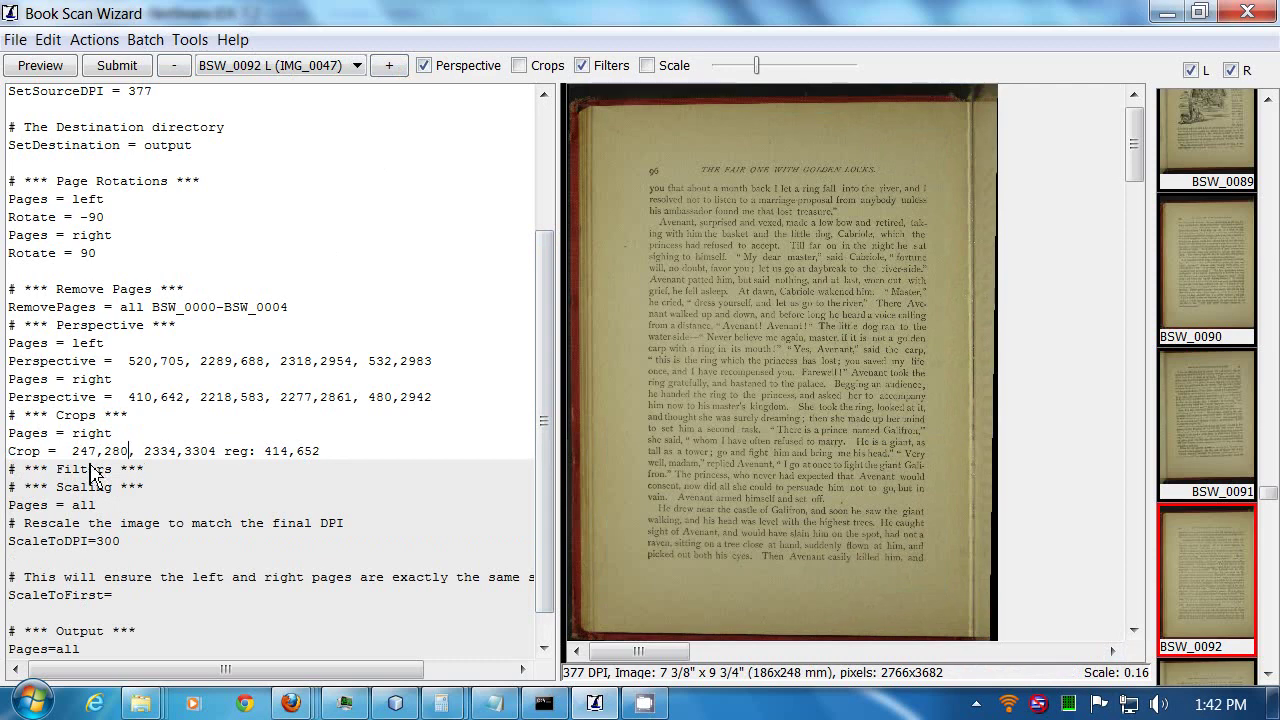
pyautogui.rightClick(130, 454)
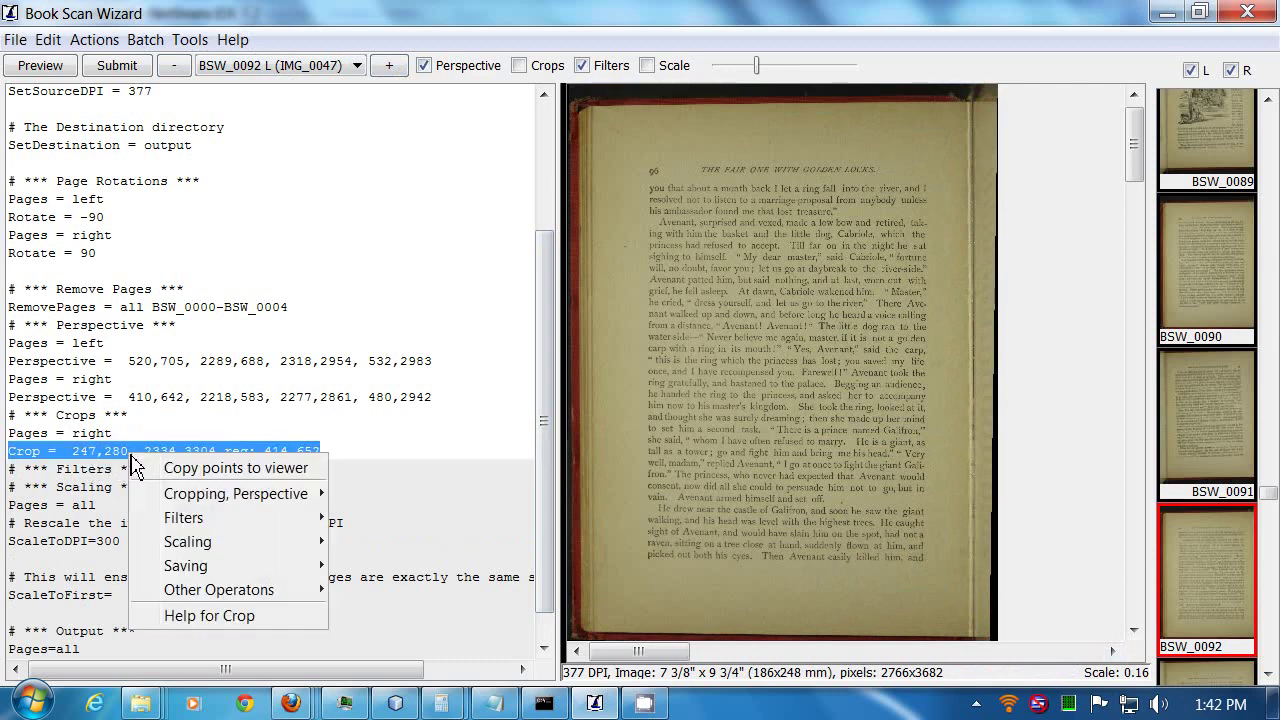
pyautogui.click(233, 469)
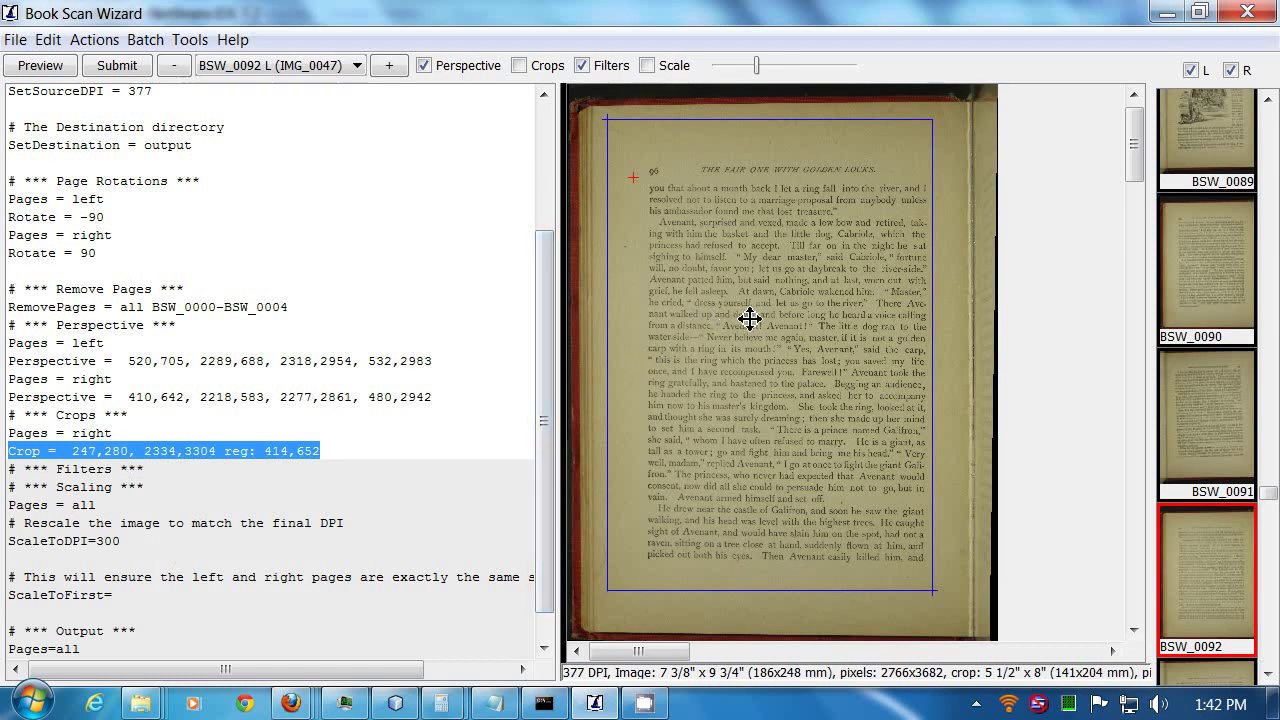
pyautogui.moveTo(741, 305); pyautogui.dragTo(759, 320)
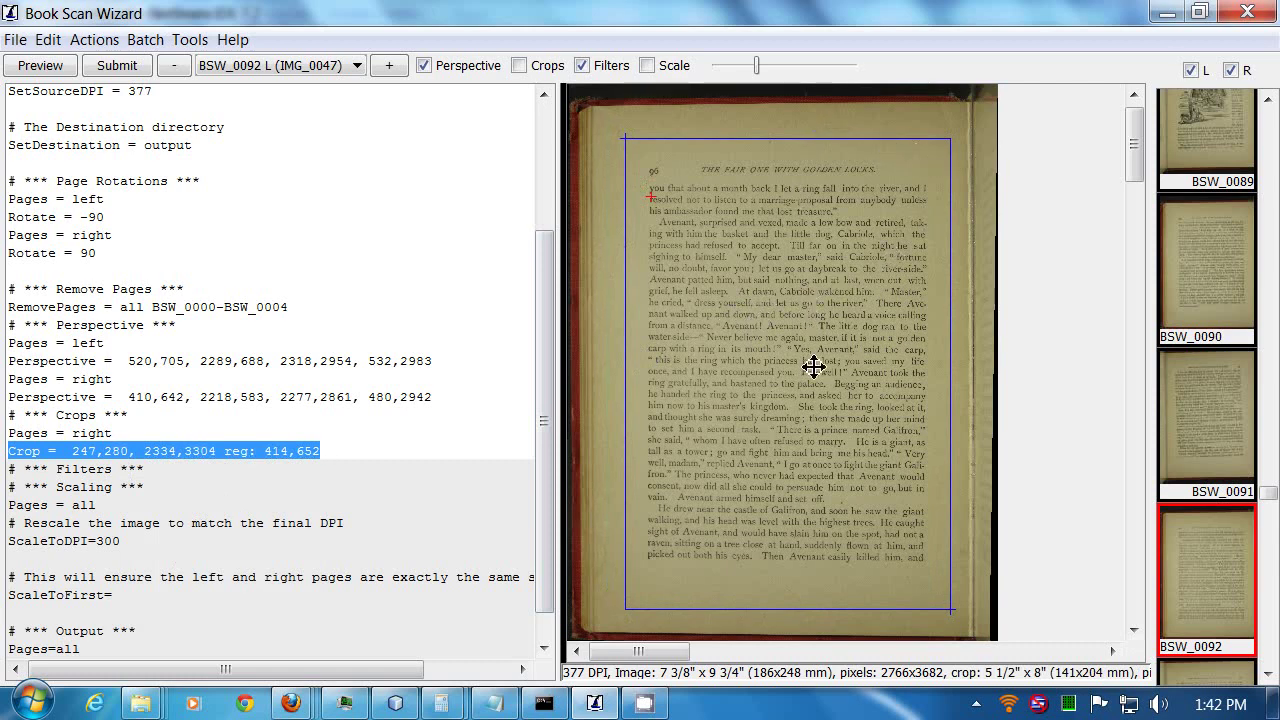
pyautogui.rightClick(760, 293)
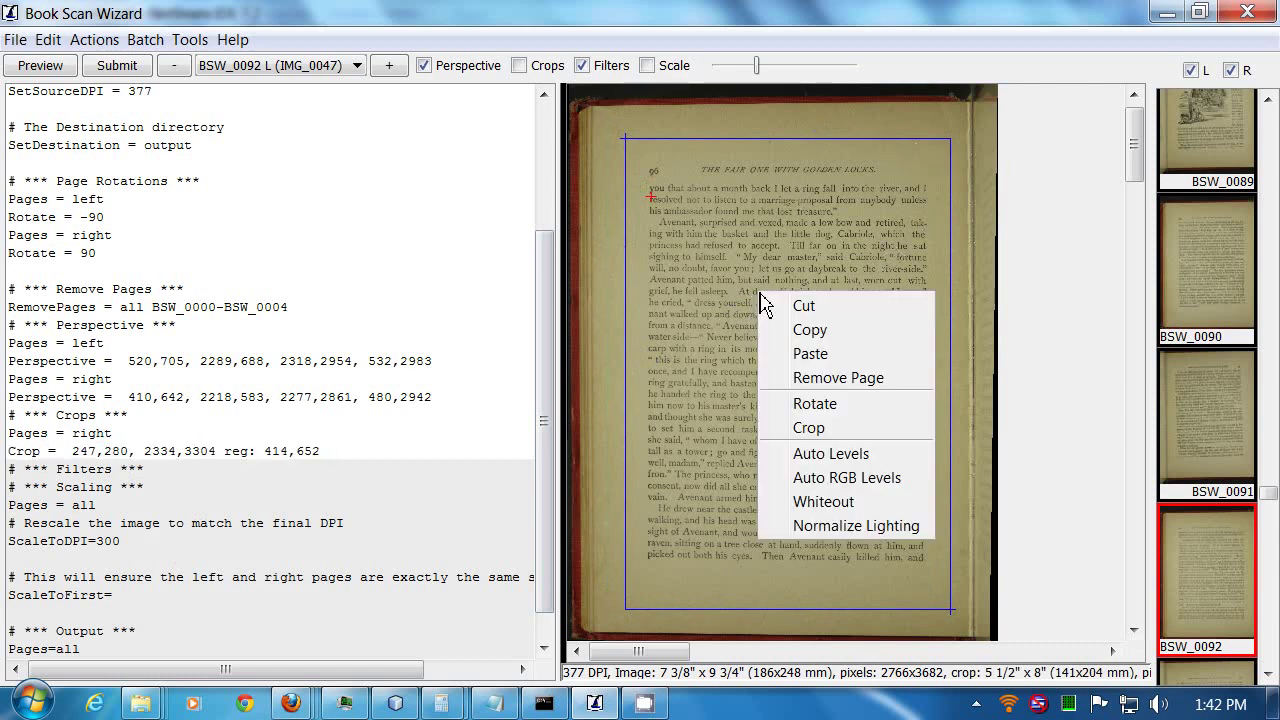
pyautogui.click(810, 428)
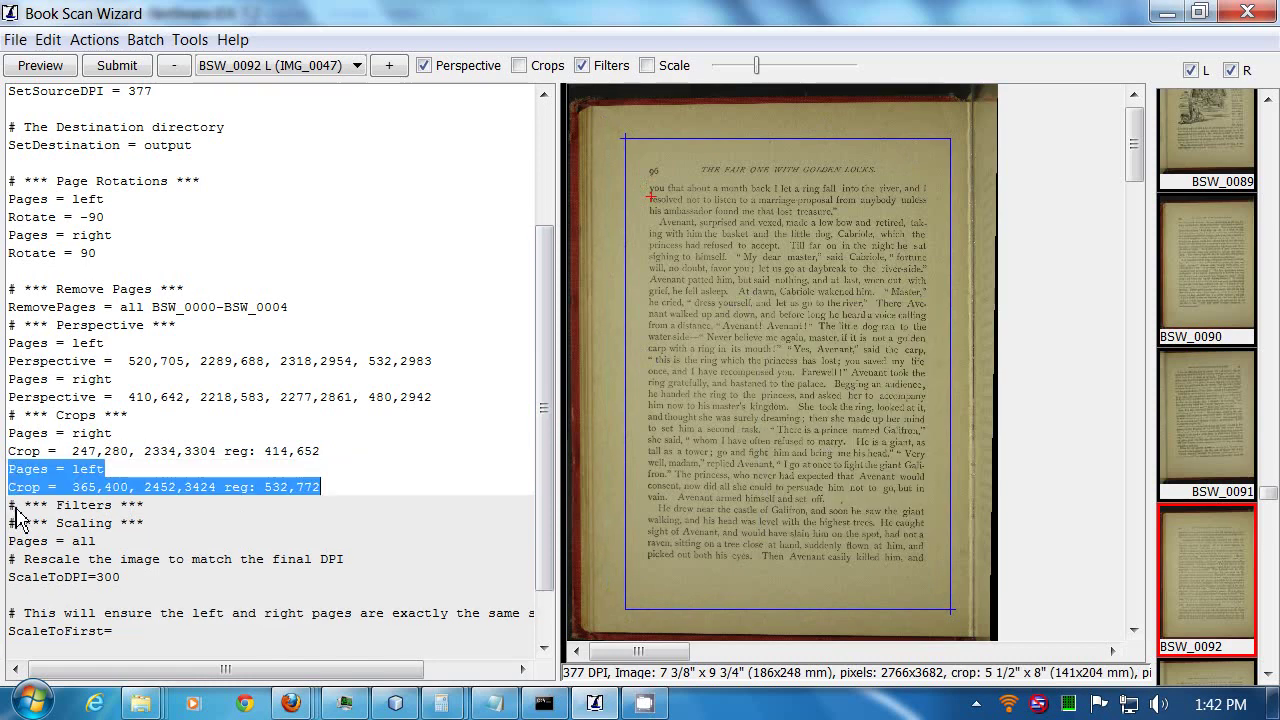
# Preview with Crops enabled and check pages 95 and 96 cropped to 2087x3024 pixels
pyautogui.click(47, 66)
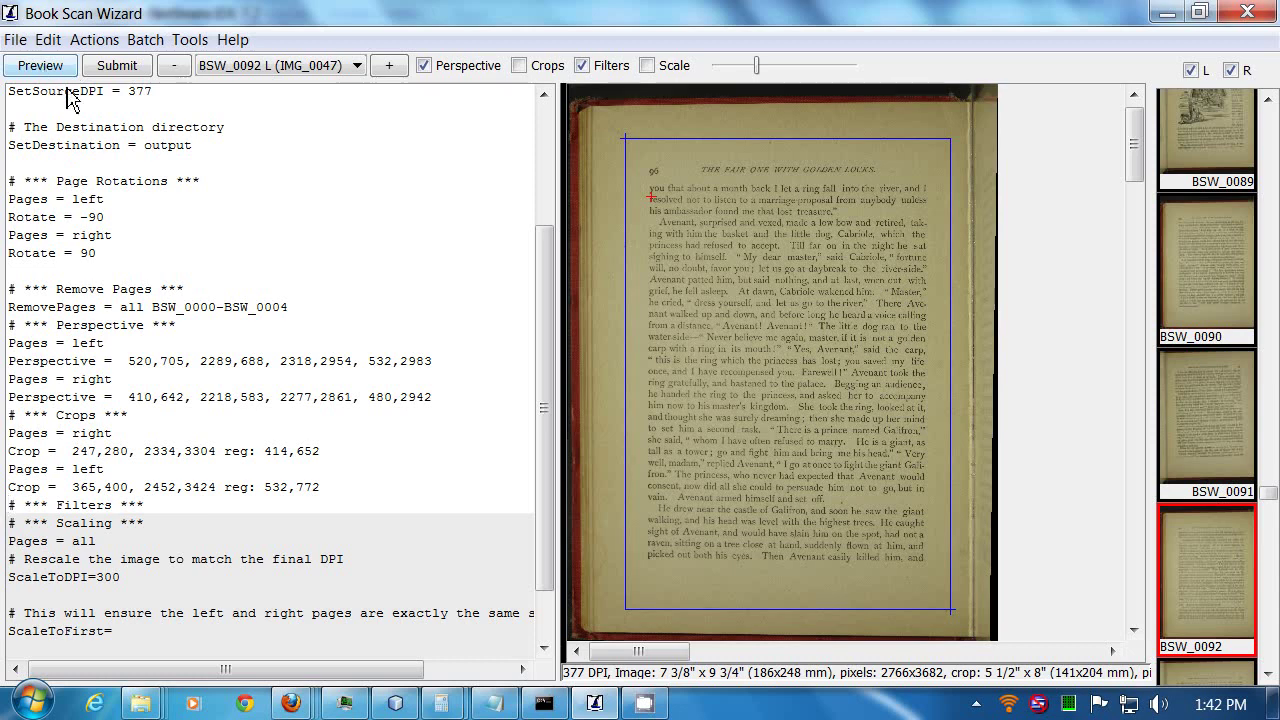
pyautogui.click(518, 65)
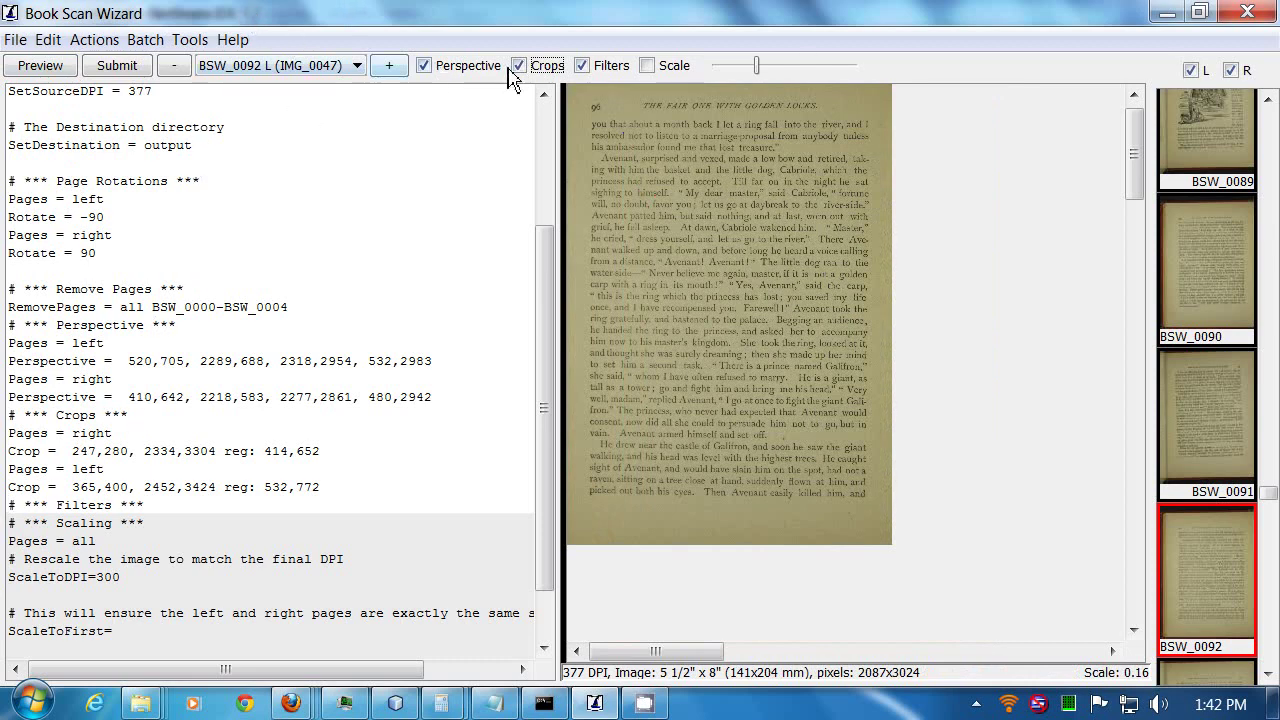
pyautogui.click(177, 68)
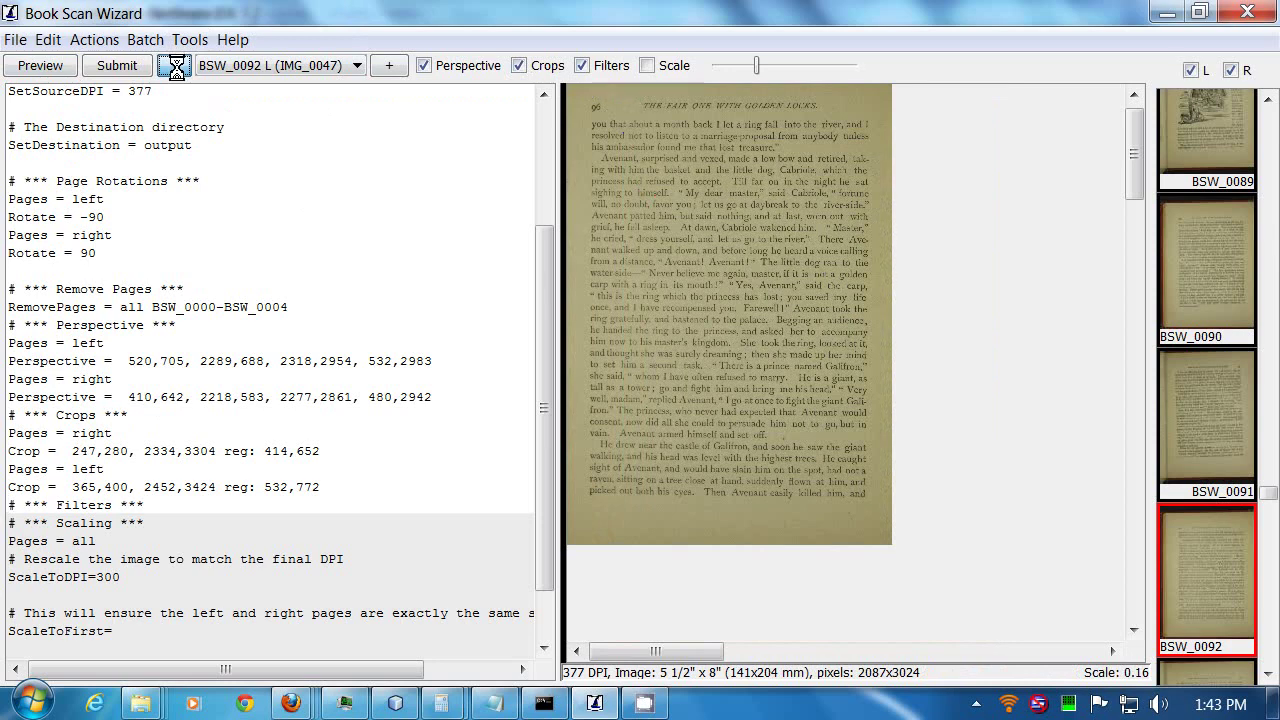
pyautogui.click(177, 66)
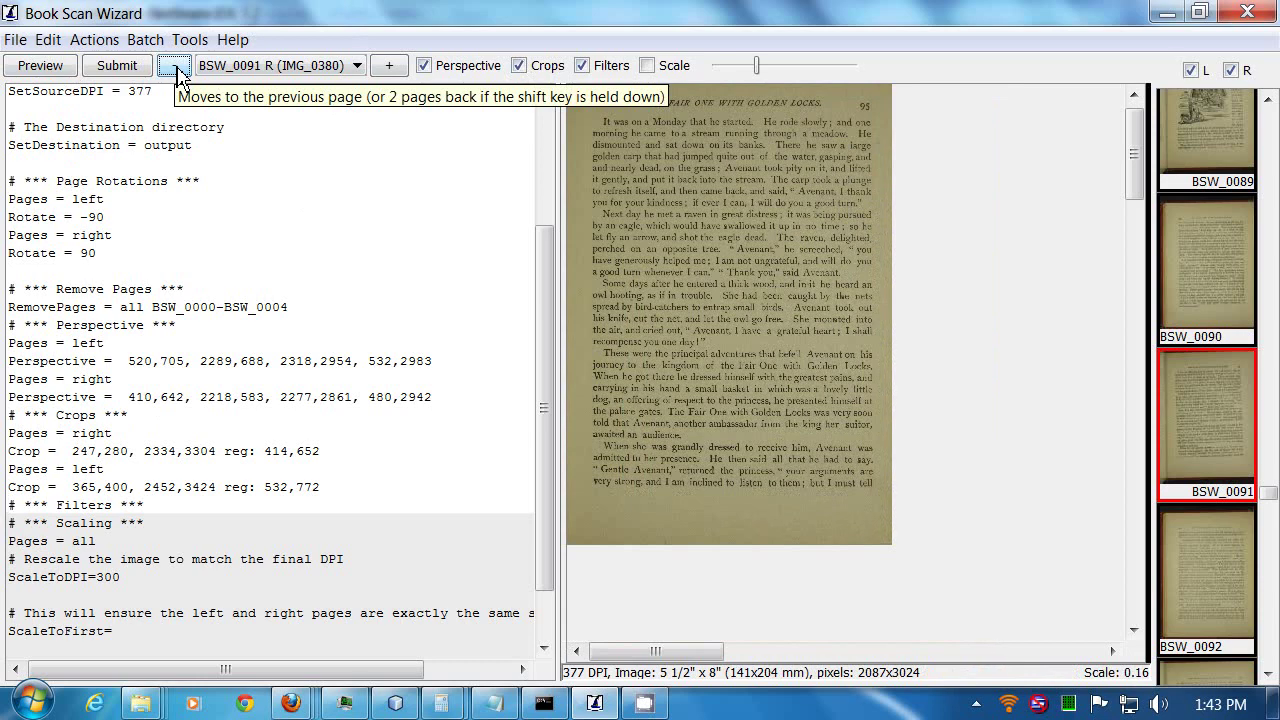
pyautogui.click(391, 67)
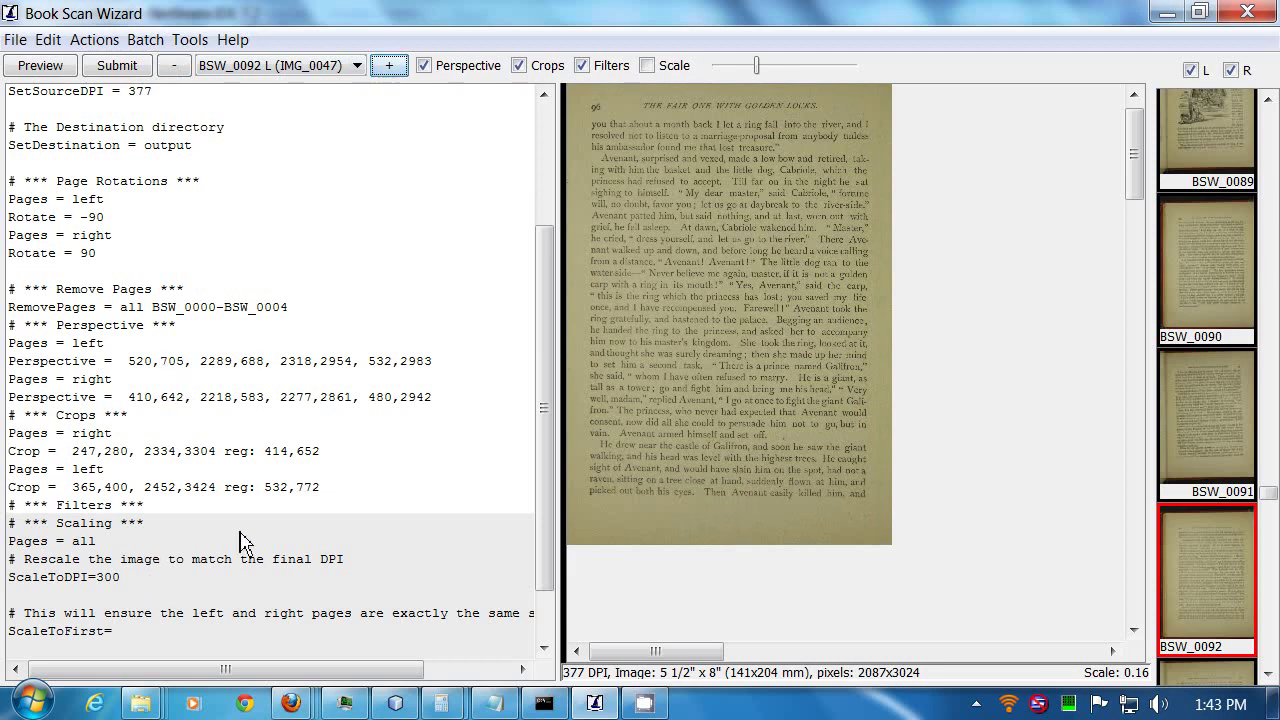
pyautogui.moveTo(554, 394); pyautogui.dragTo(558, 483)
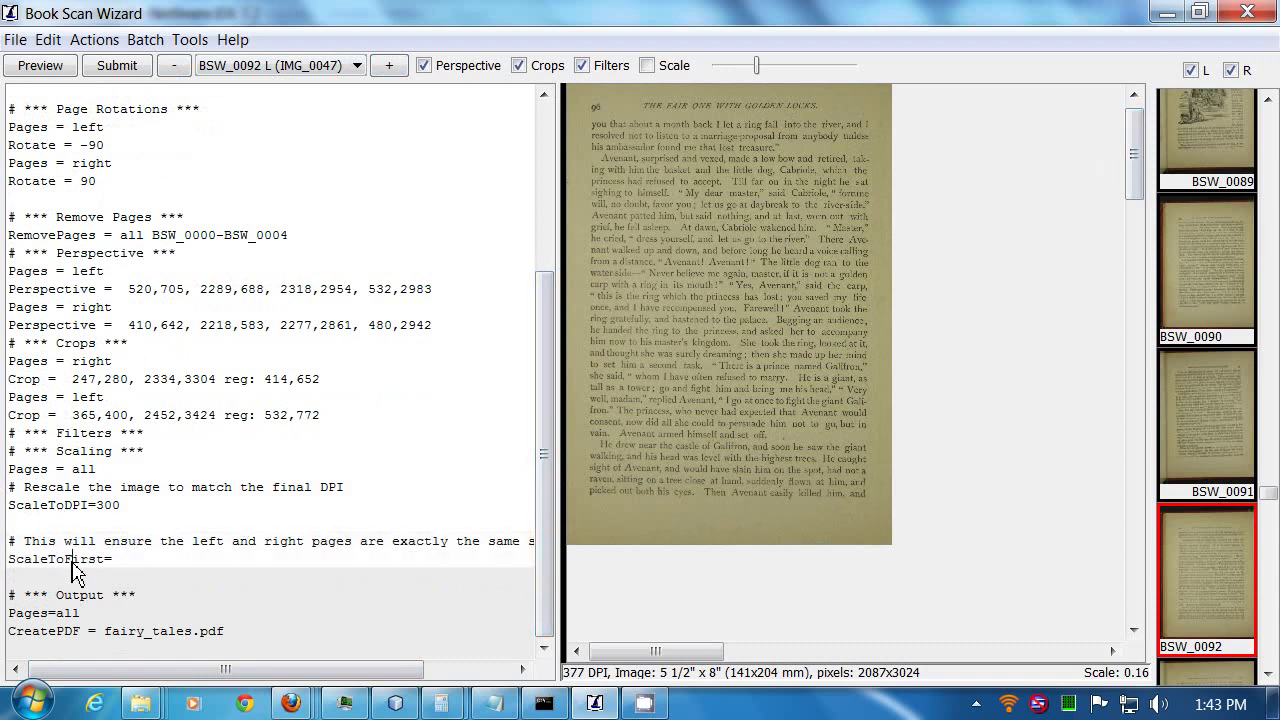
pyautogui.click(75, 505)
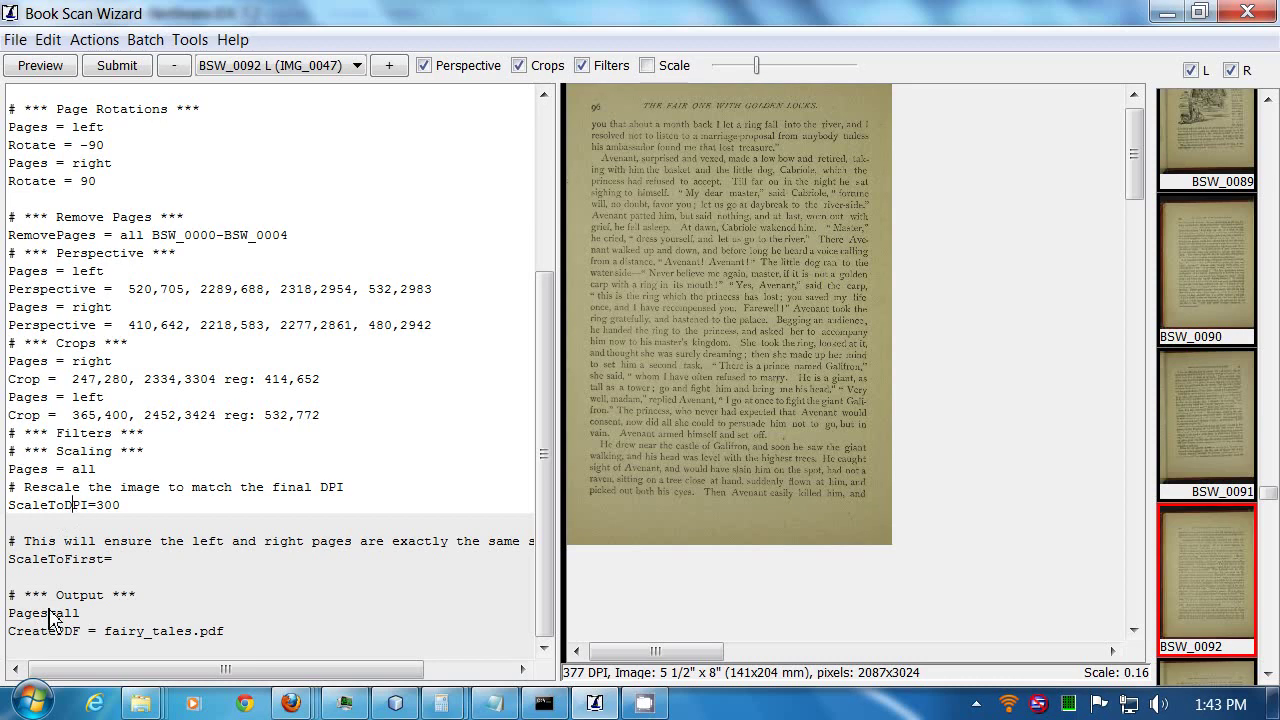
pyautogui.click(58, 577)
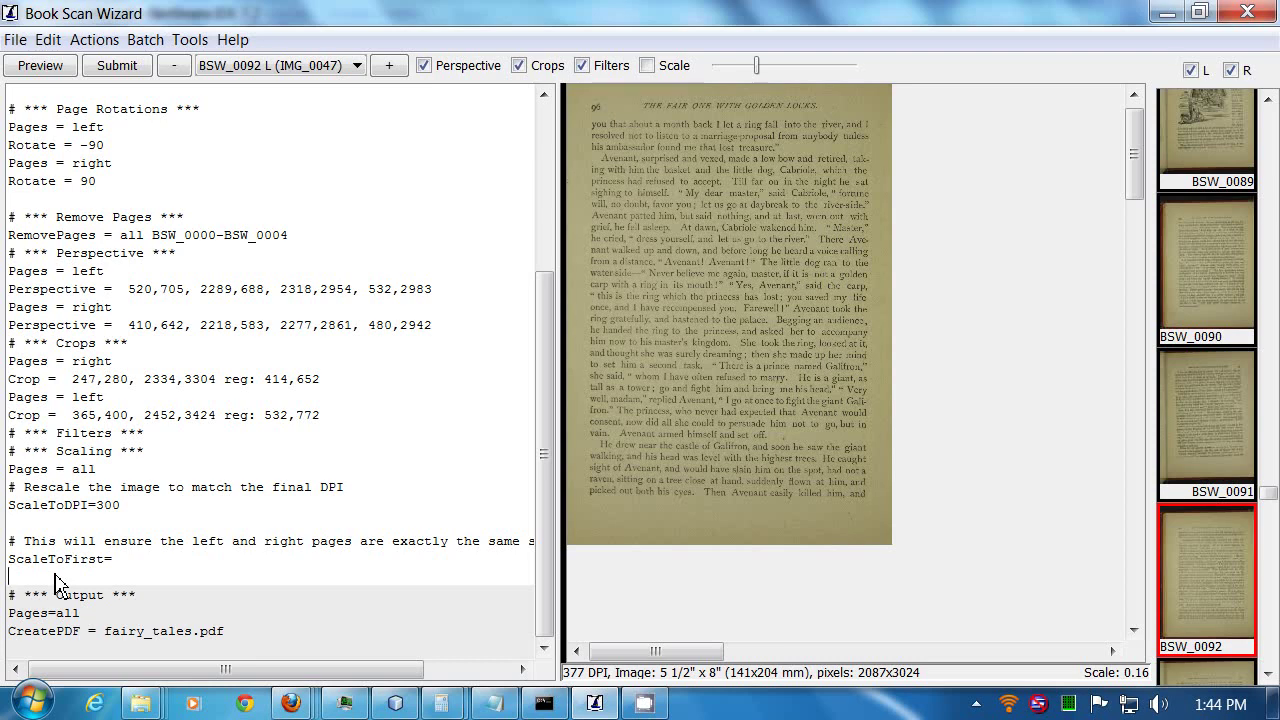
pyautogui.click(72, 563)
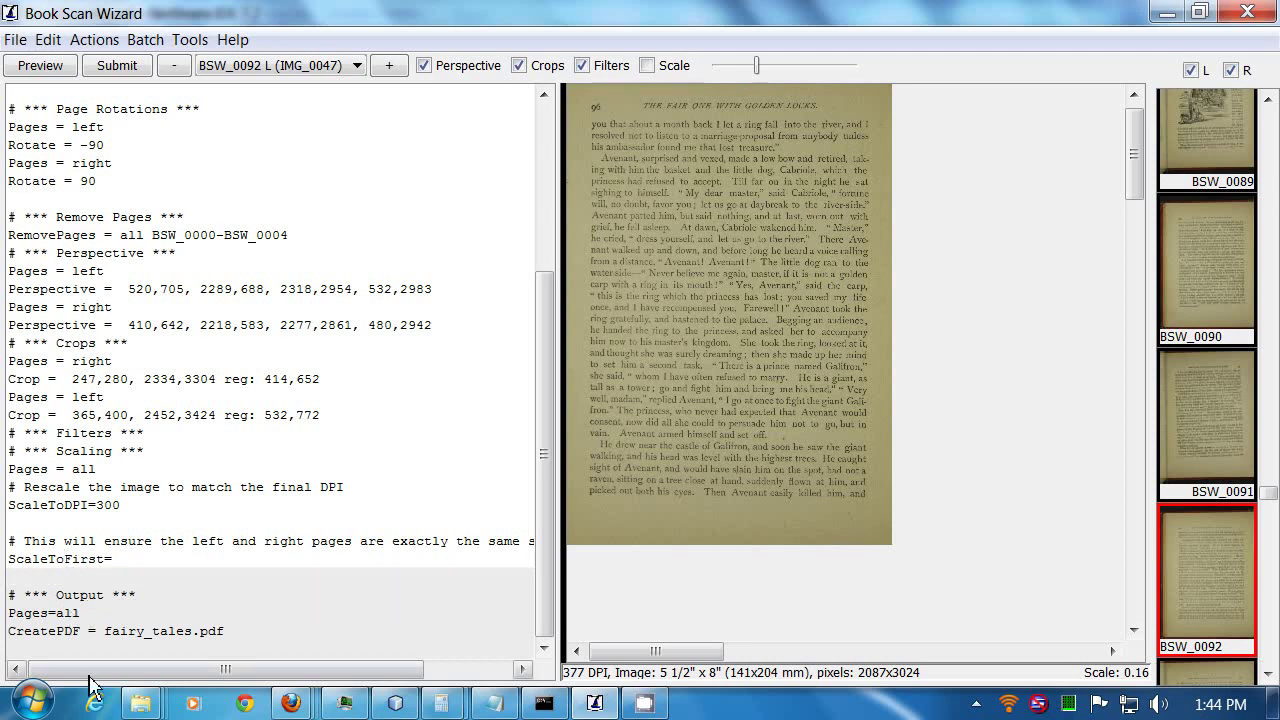
pyautogui.click(48, 613)
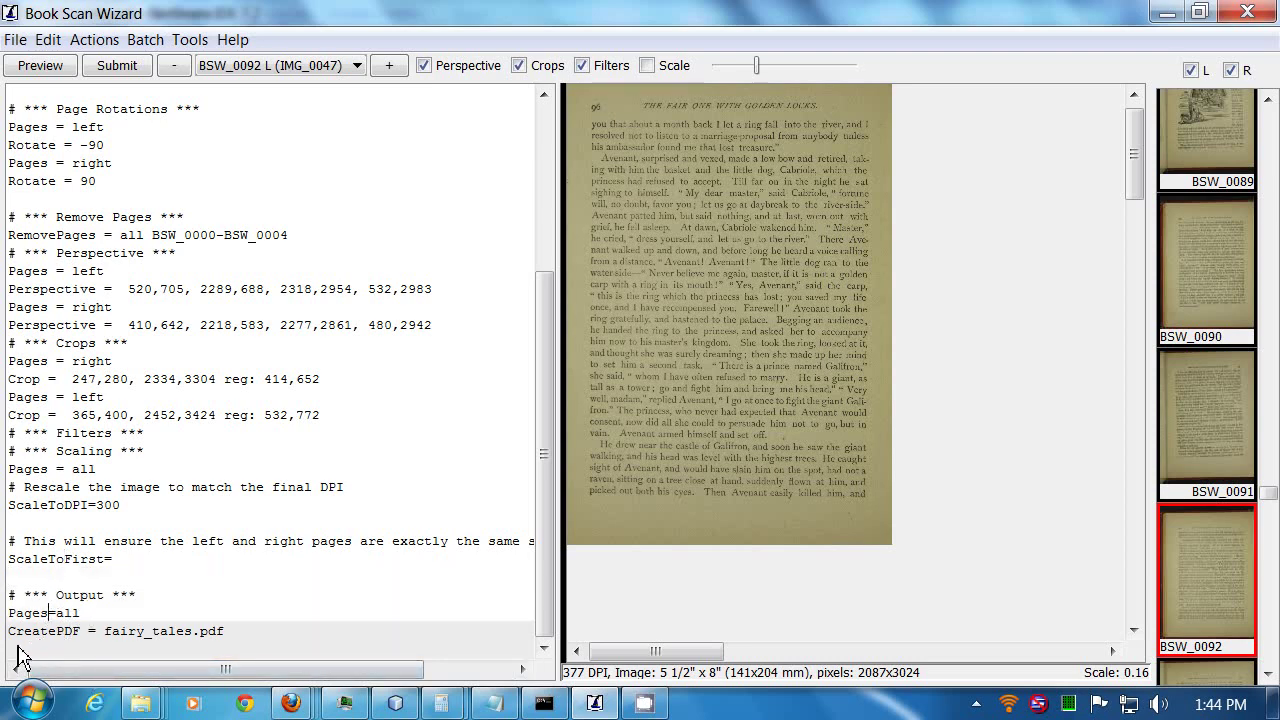
pyautogui.click(140, 644)
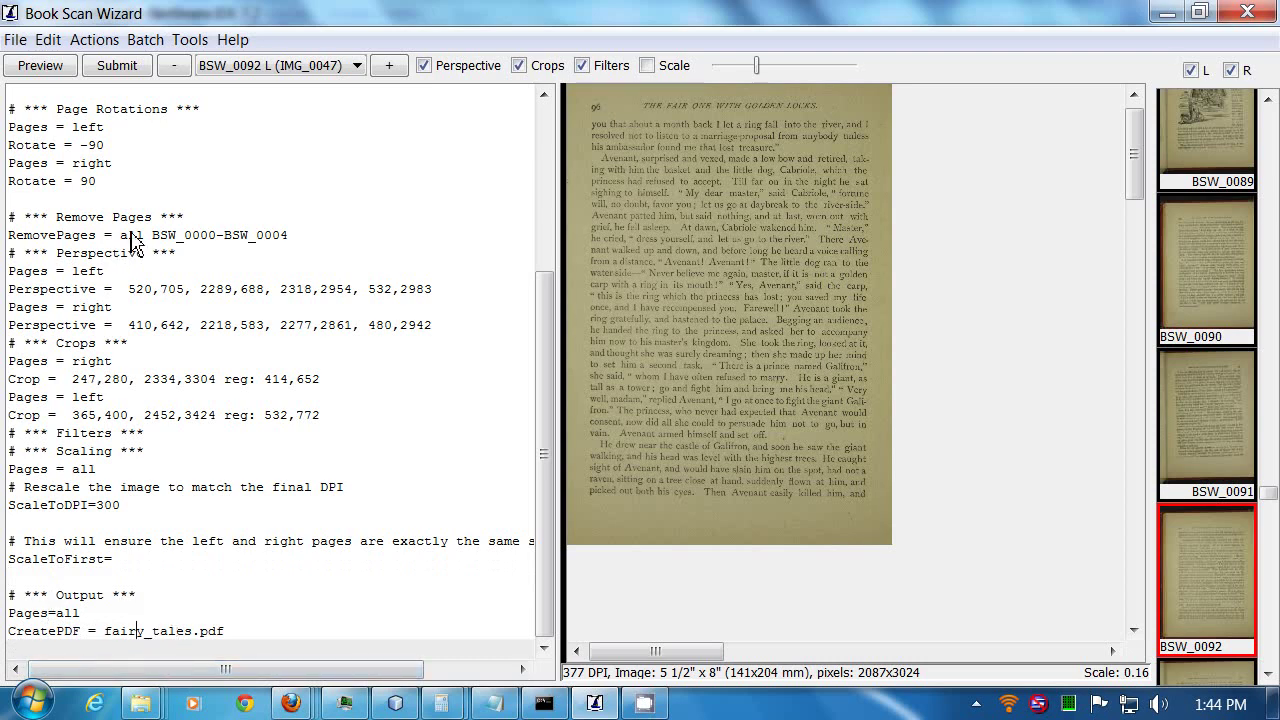
pyautogui.click(256, 316)
pyautogui.click(229, 217)
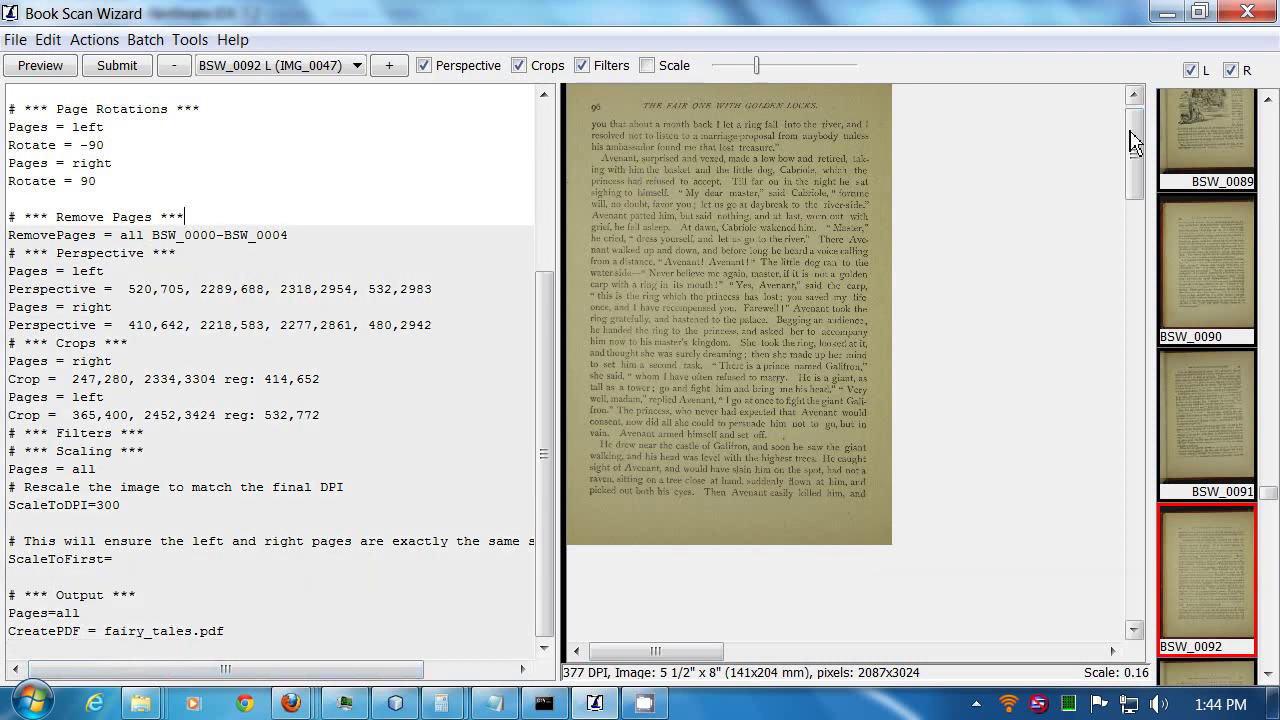
pyautogui.moveTo(1134, 143); pyautogui.dragTo(1137, 63)
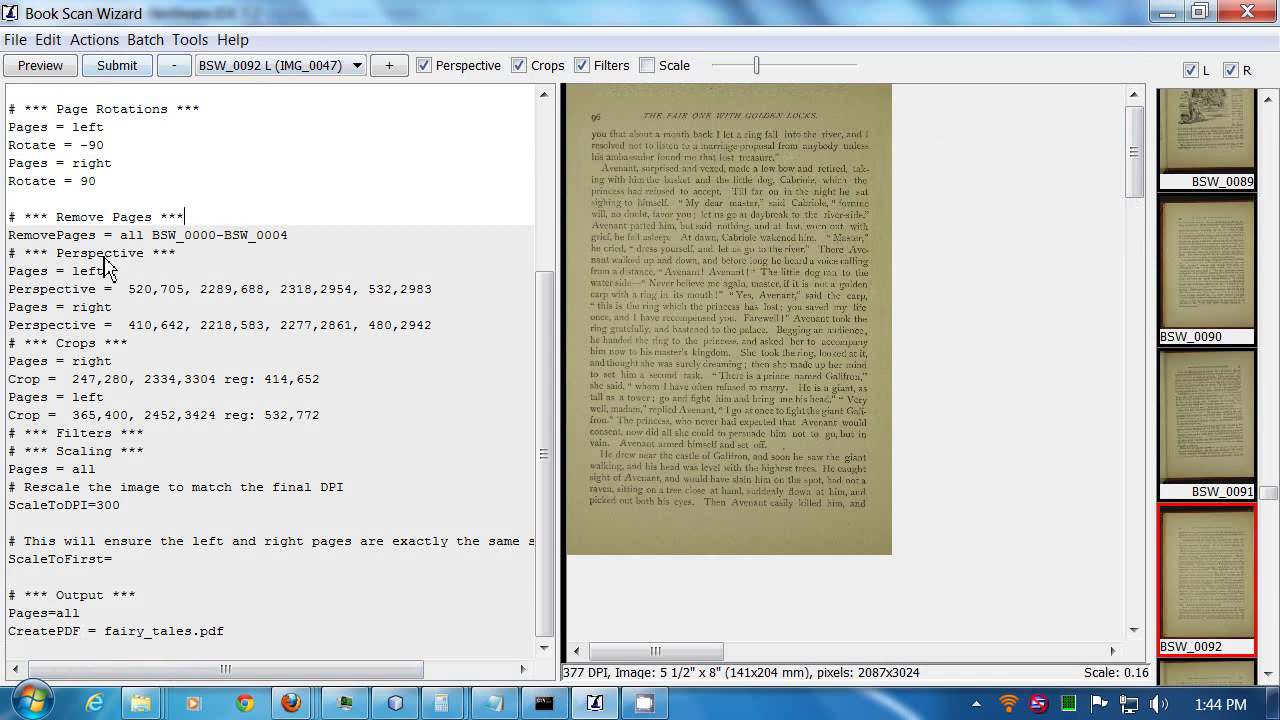
pyautogui.click(195, 145)
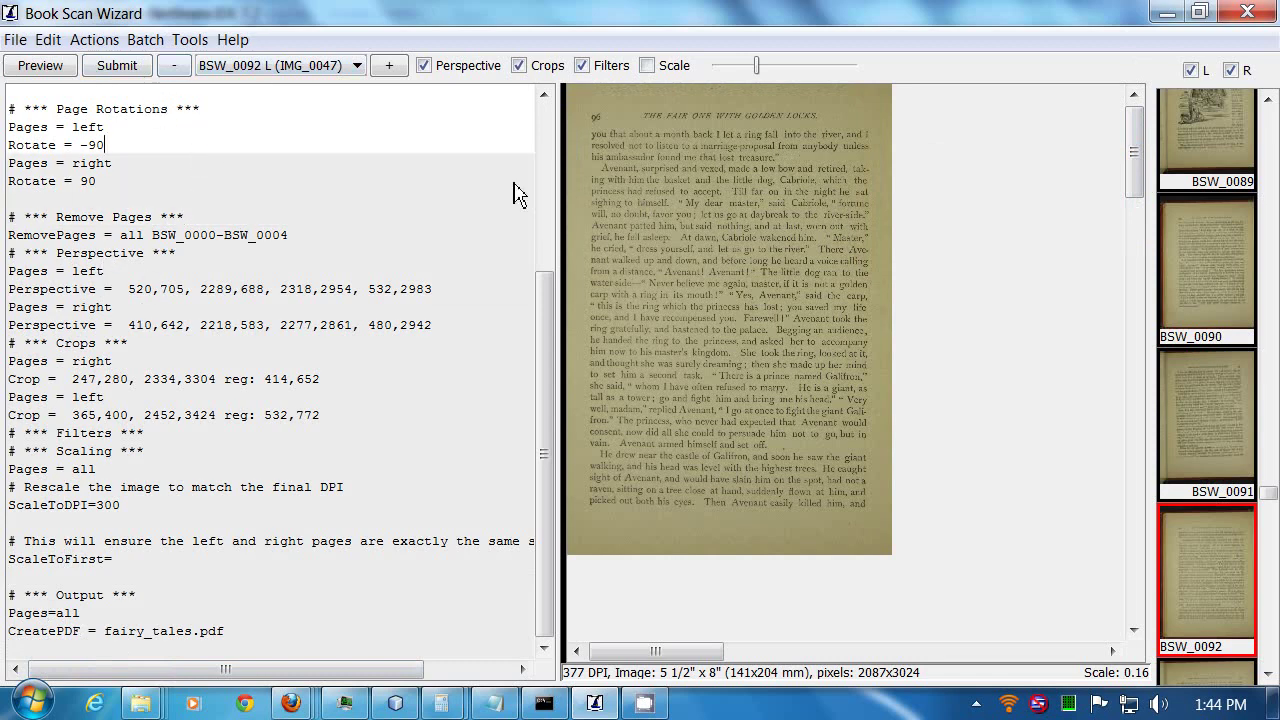
pyautogui.moveTo(544, 453); pyautogui.dragTo(538, 62)
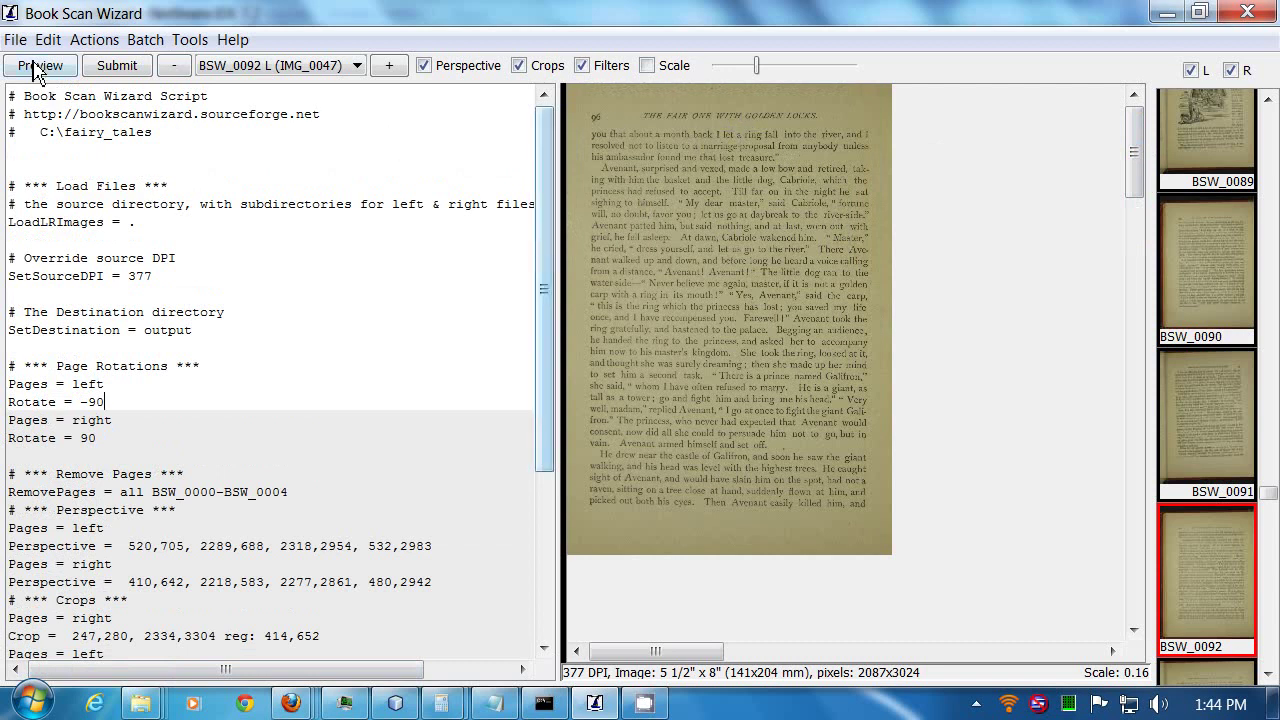
# Submit the finished script to process every scanned page of the book
pyautogui.click(121, 77)
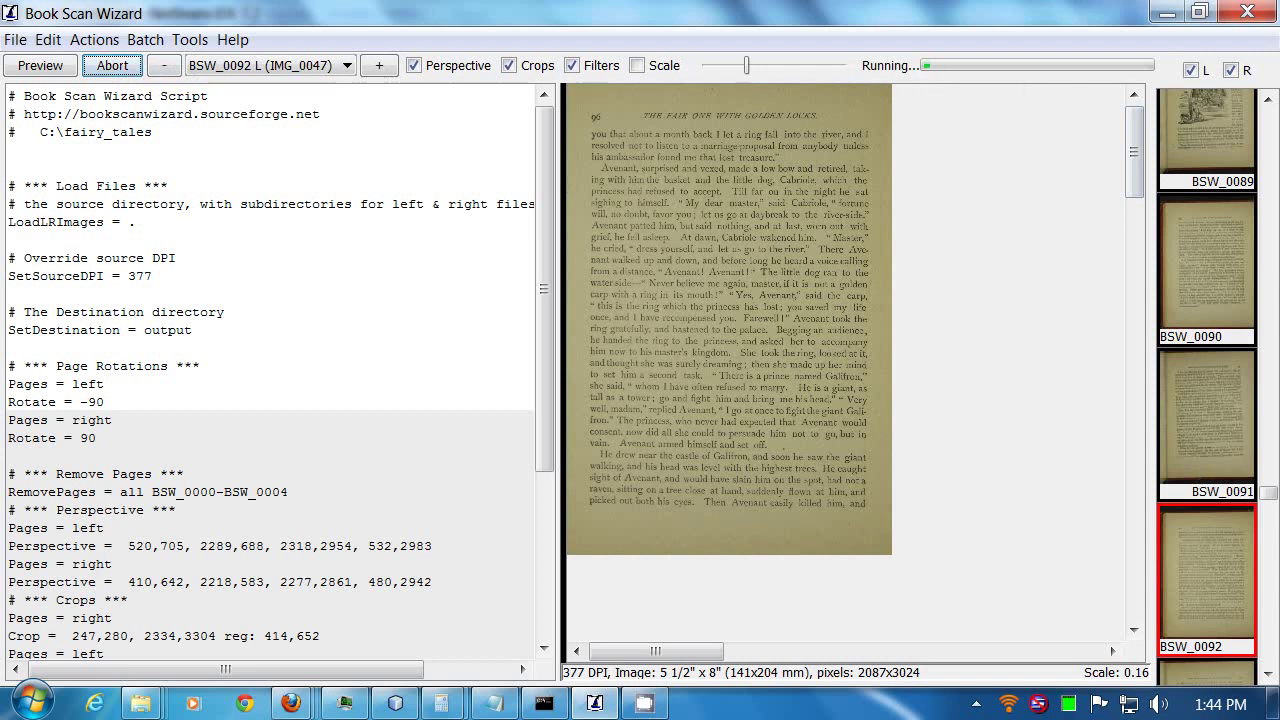
pyautogui.moveTo(1268, 490); pyautogui.dragTo(1274, 455)
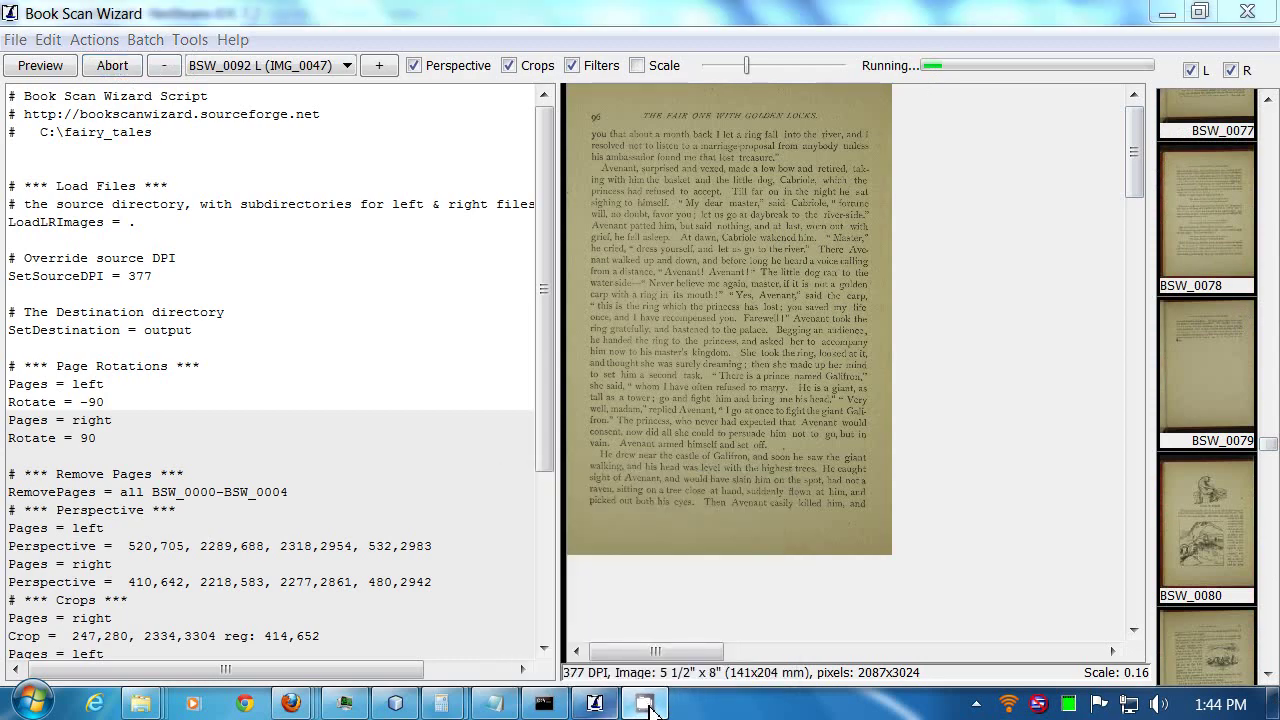
# Page through the 127-page fairy_tales.pdf from the cover to the Ugly Duckling spread on page 6
pyautogui.moveTo(648, 706)
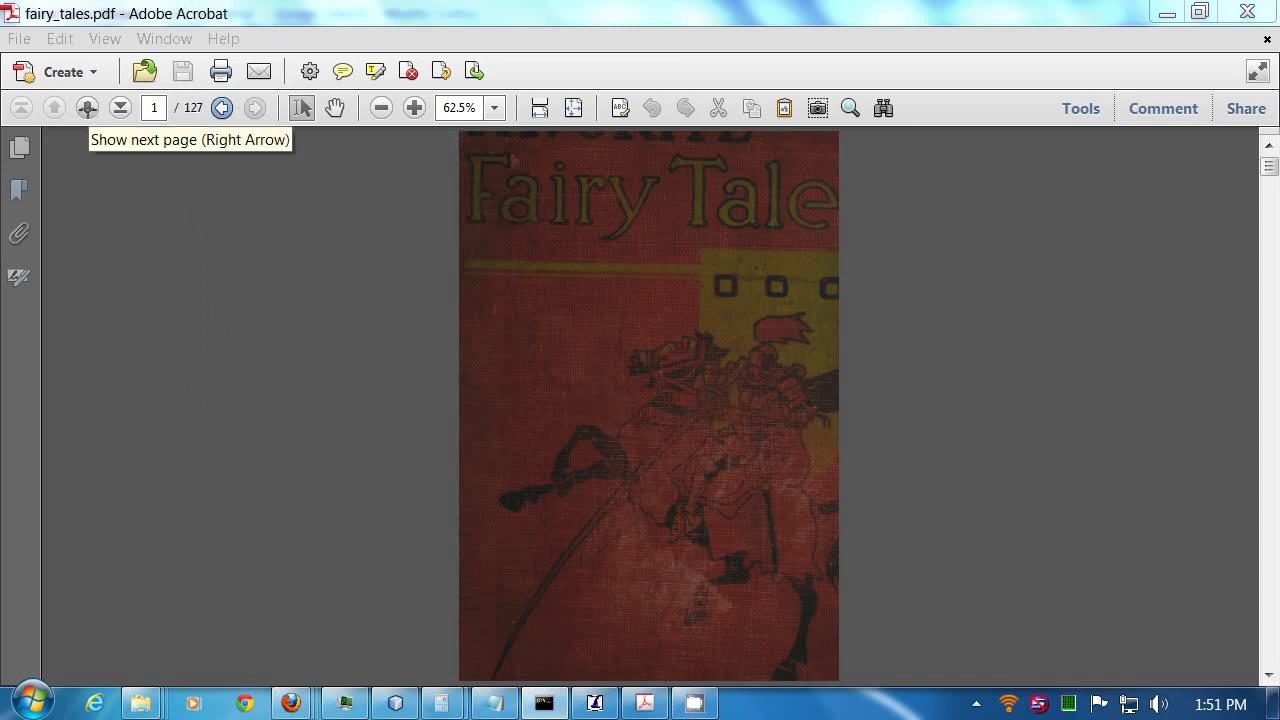
pyautogui.click(87, 107)
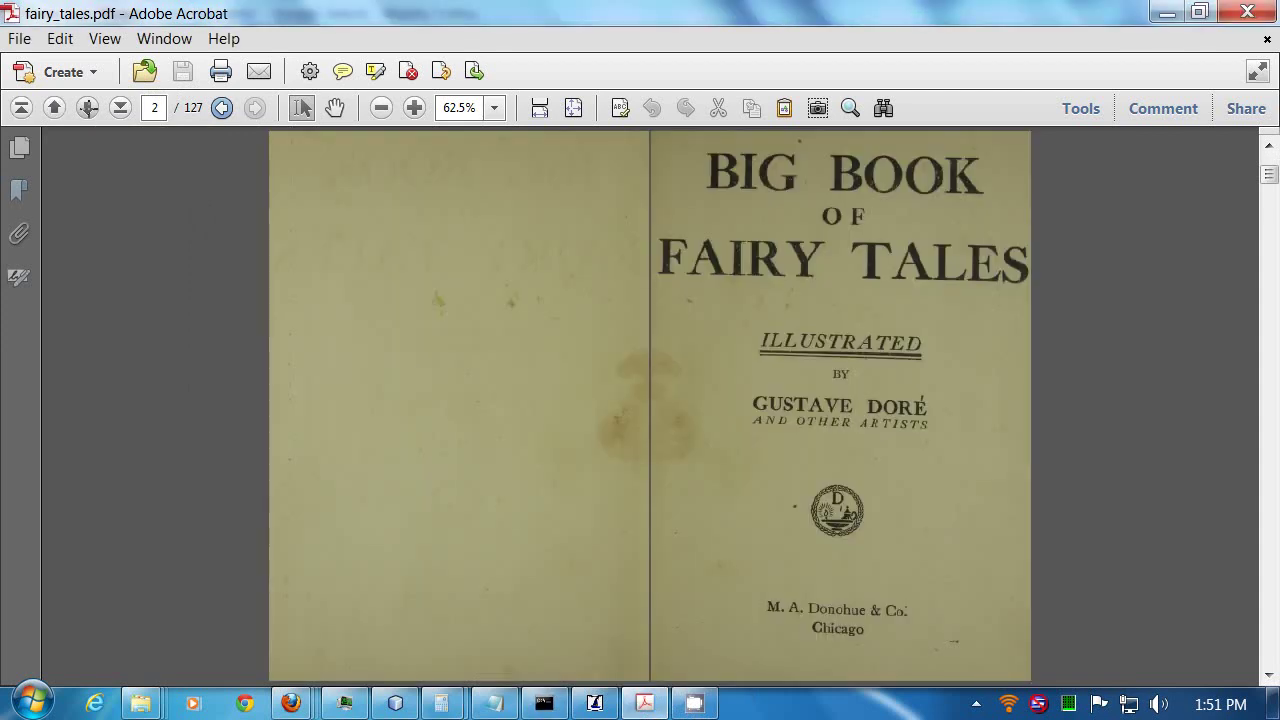
pyautogui.click(87, 107)
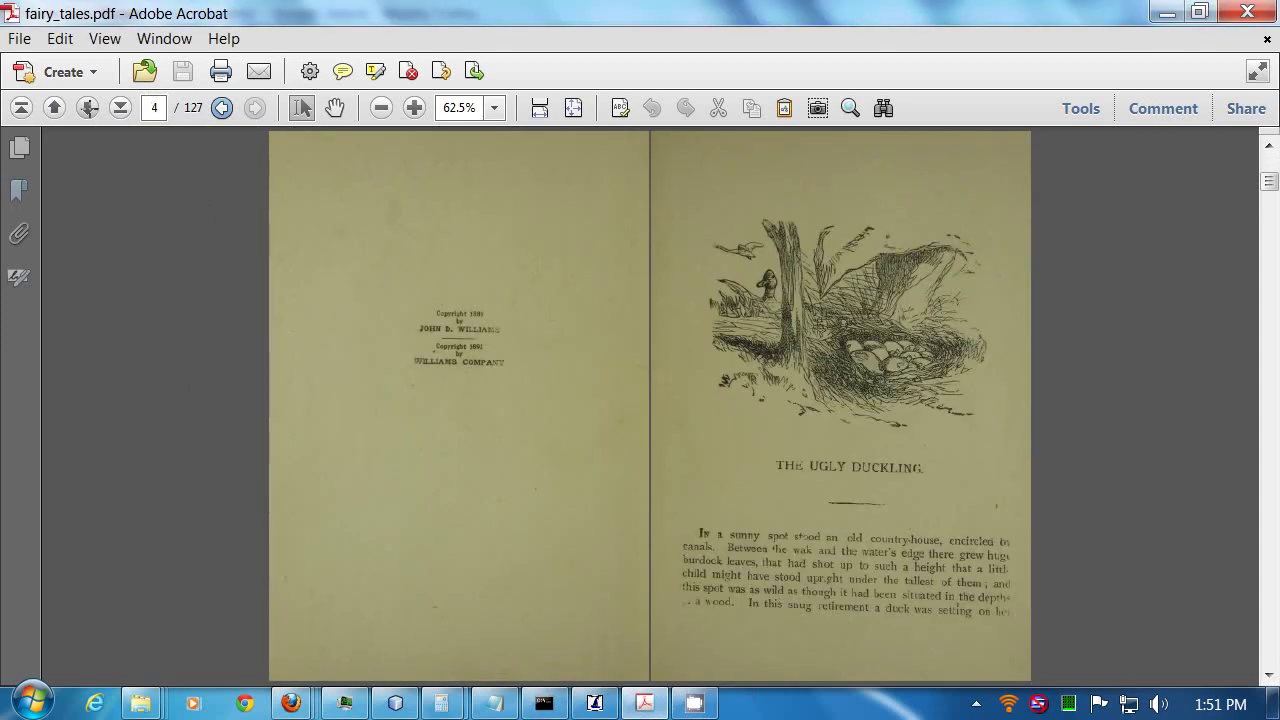
pyautogui.click(87, 107)
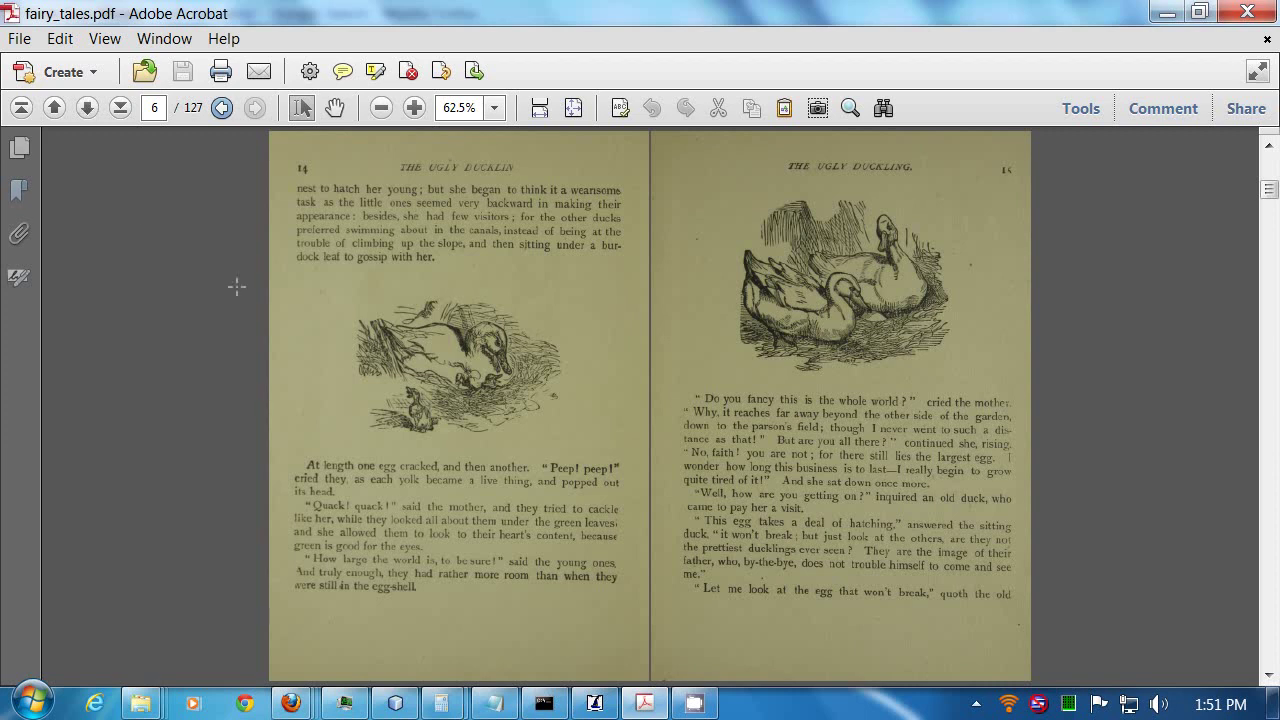